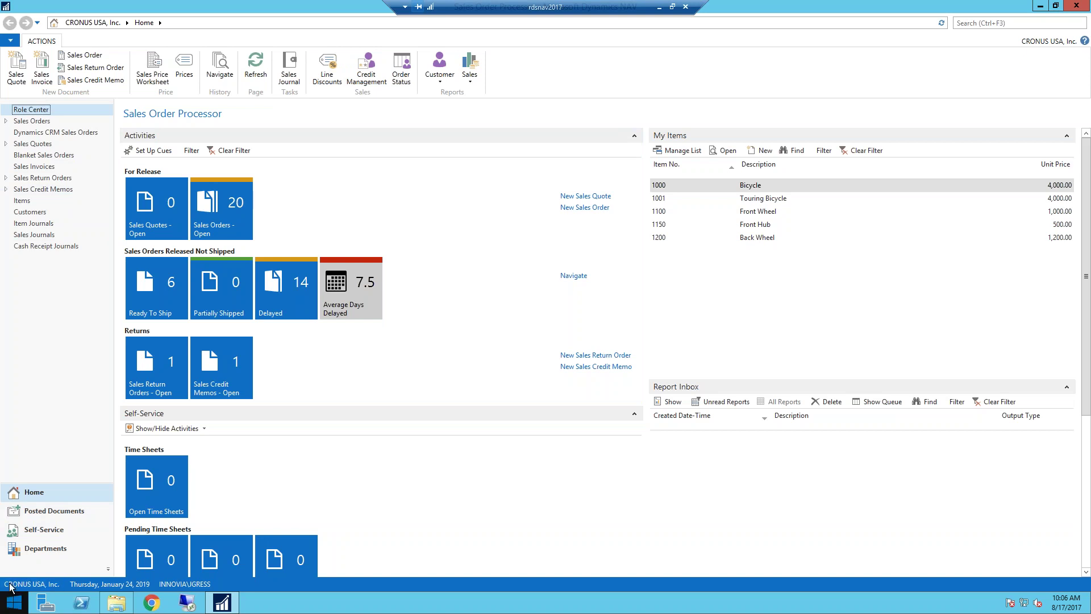
Step: Open the Dimensions list from the Financial Management setup administration page
{"action": "left_click", "coordinate": [52, 551]}
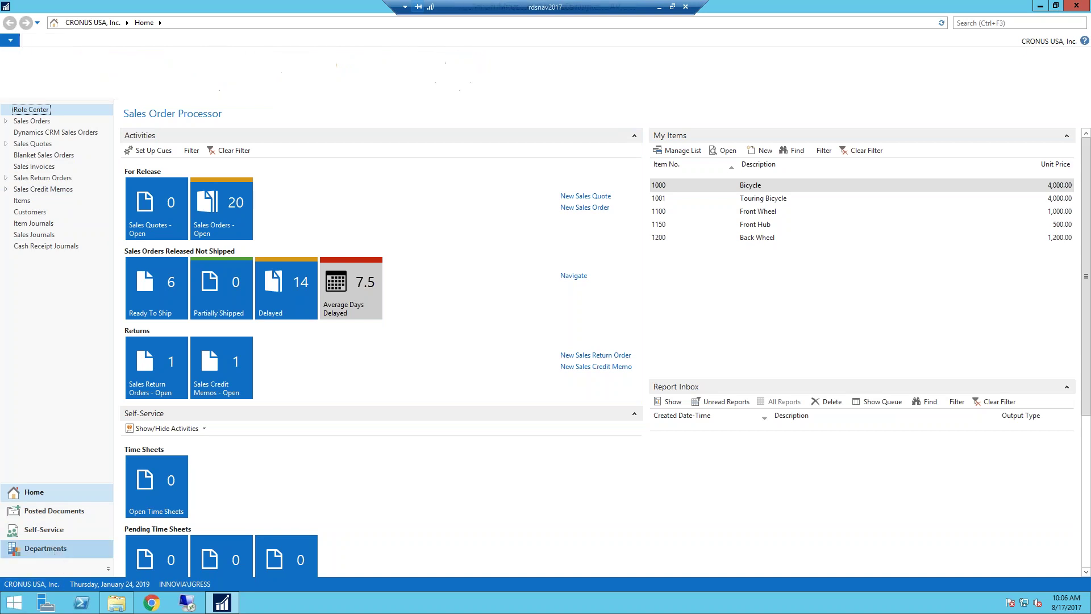
{"action": "left_click", "coordinate": [60, 70]}
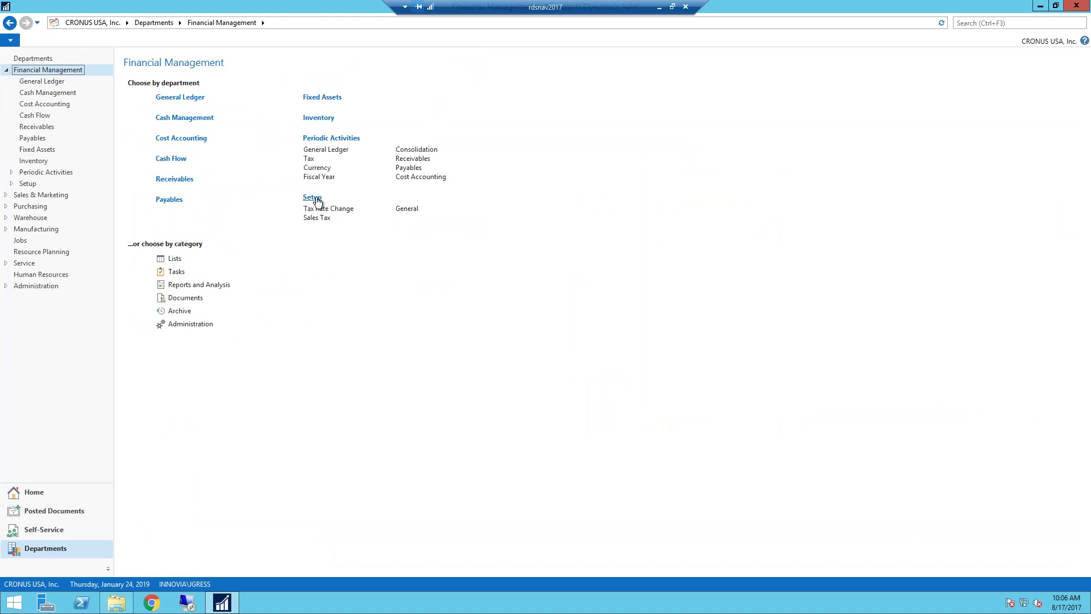
{"action": "left_click", "coordinate": [313, 197]}
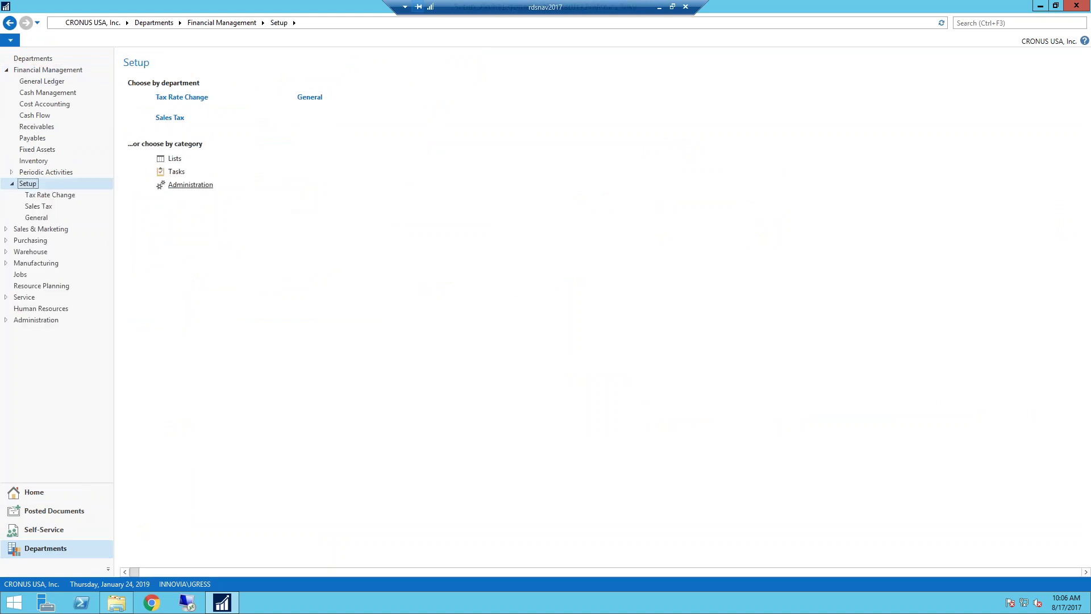
{"action": "left_click", "coordinate": [190, 184]}
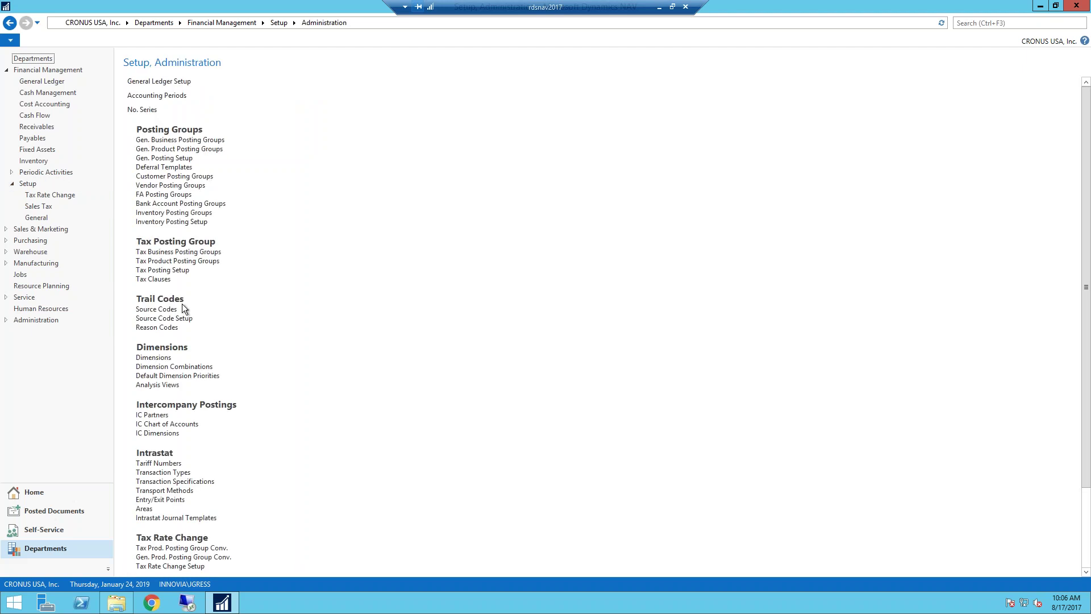
{"action": "left_click", "coordinate": [151, 359]}
{"action": "left_click_drag", "start_coordinate": [247, 25], "coordinate": [332, 89]}
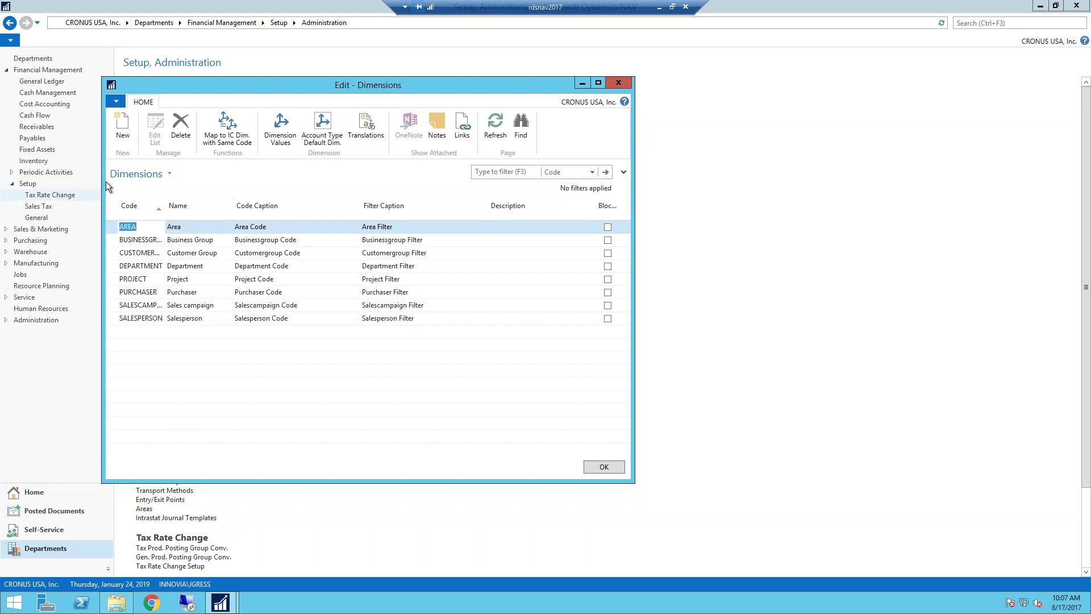
Step: Create a new dimension with the code CUSTRANKIN and the name Customer Ranking
{"action": "left_click", "coordinate": [123, 132]}
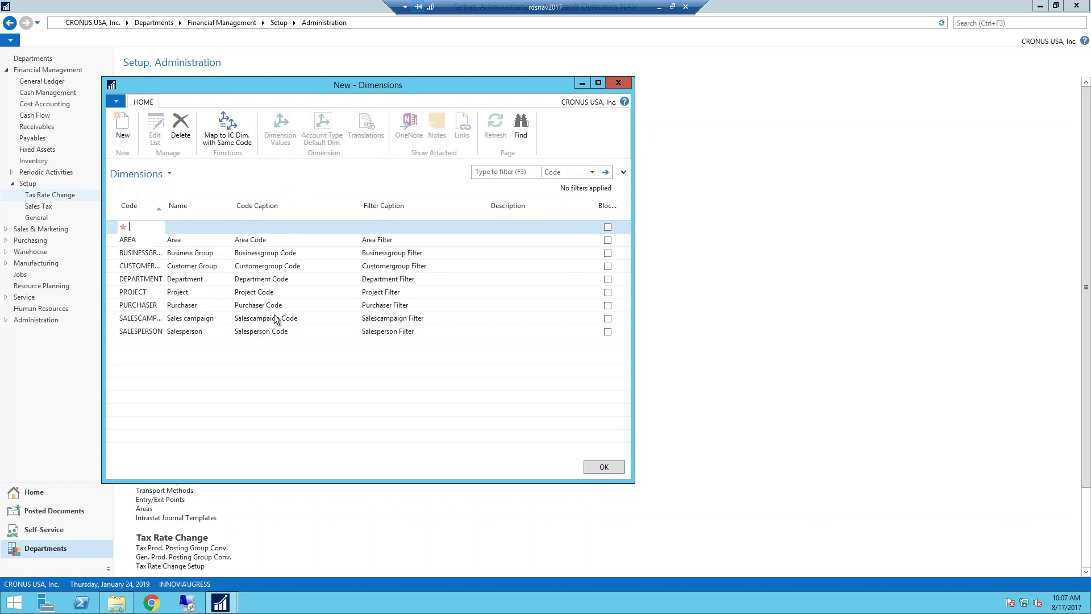
{"action": "type", "text": "CUSTRANKIN"}
{"action": "key", "text": "Tab"}
{"action": "type", "text": "Customer "}
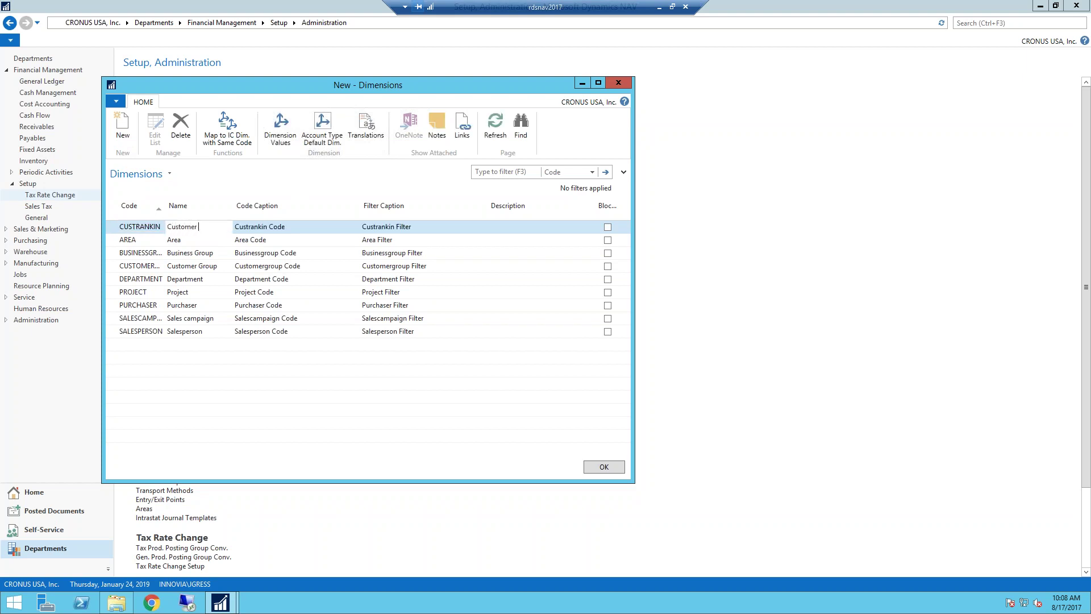
{"action": "type", "text": "Ranking"}
Step: Set the new dimension's code caption to Customer Ranking Code and its filter caption to Customer Ranking Filter
{"action": "key", "text": "Tab"}
{"action": "type", "text": "Customer Ran"}
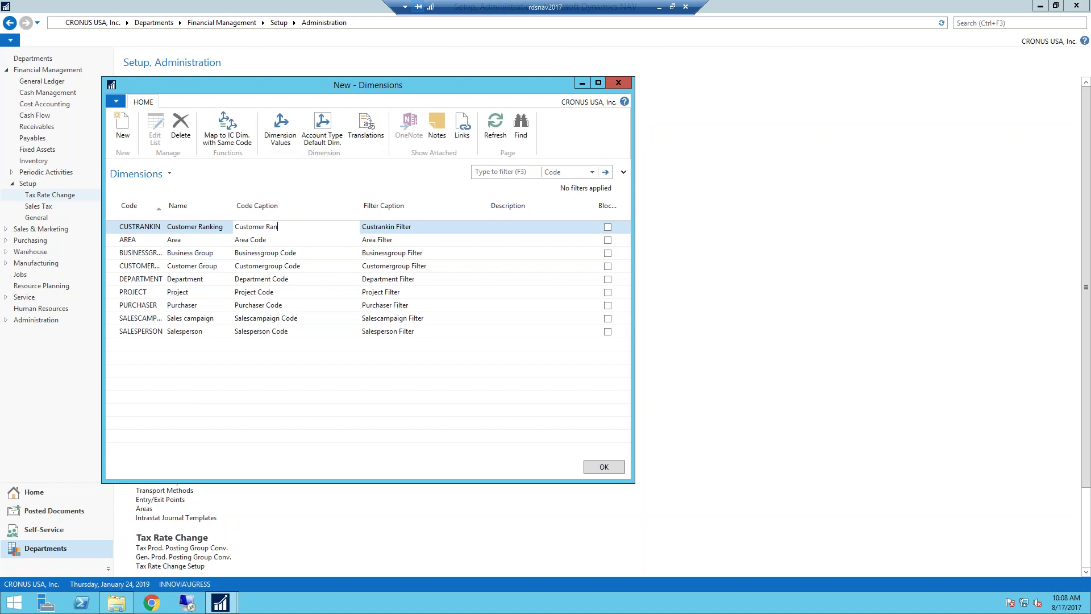
{"action": "type", "text": "king Code"}
{"action": "key", "text": "Tab"}
{"action": "type", "text": "Customer Ranking Filer"}
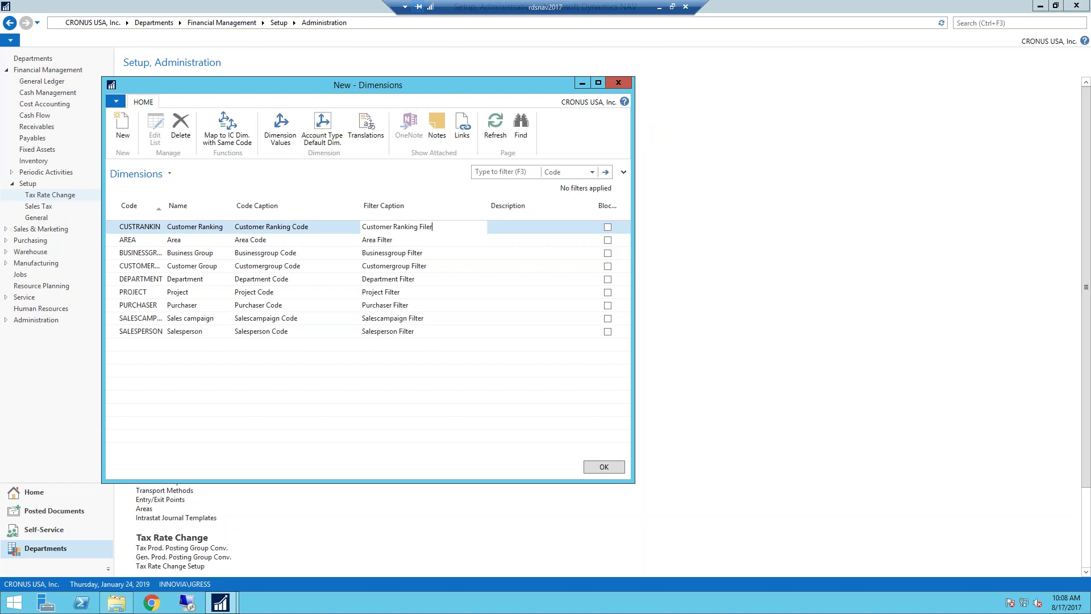
{"action": "key", "text": "BackSpace"}
{"action": "key", "text": "BackSpace"}
{"action": "type", "text": "ter"}
{"action": "left_click", "coordinate": [391, 239]}
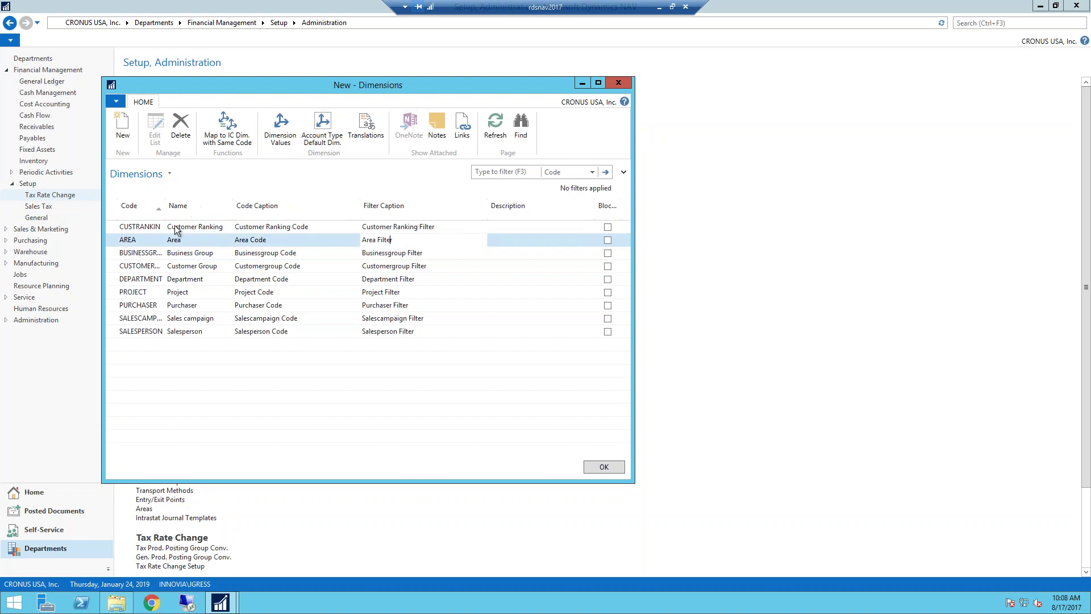
Step: Rename the Customer Ranking dimension's code to CUSTRANK and confirm renaming the record
{"action": "left_click", "coordinate": [150, 227]}
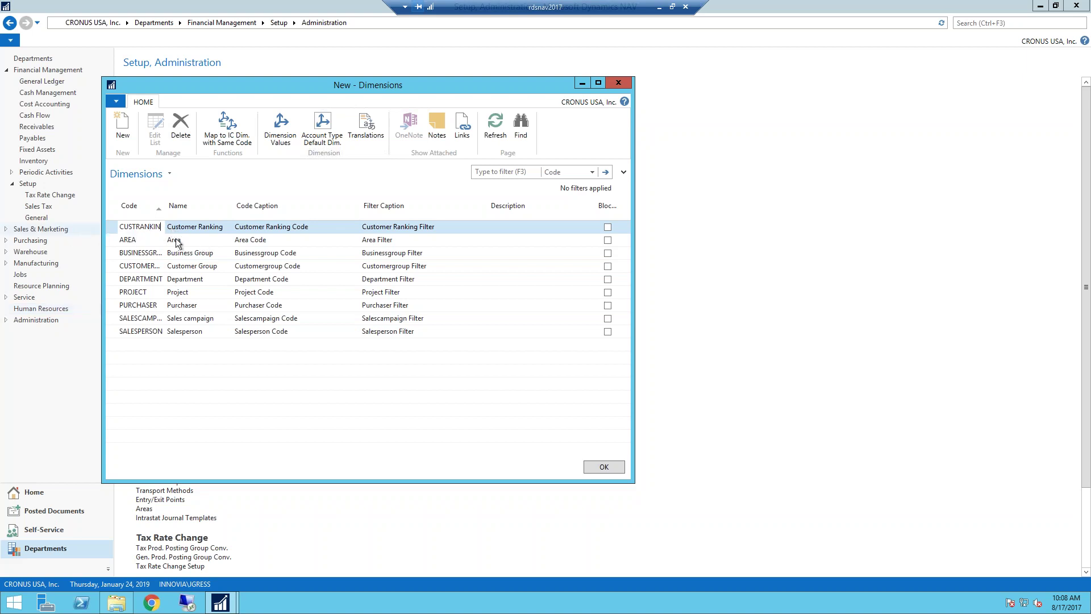
{"action": "key", "text": "BackSpace"}
{"action": "key", "text": "BackSpace"}
{"action": "left_click", "coordinate": [152, 238]}
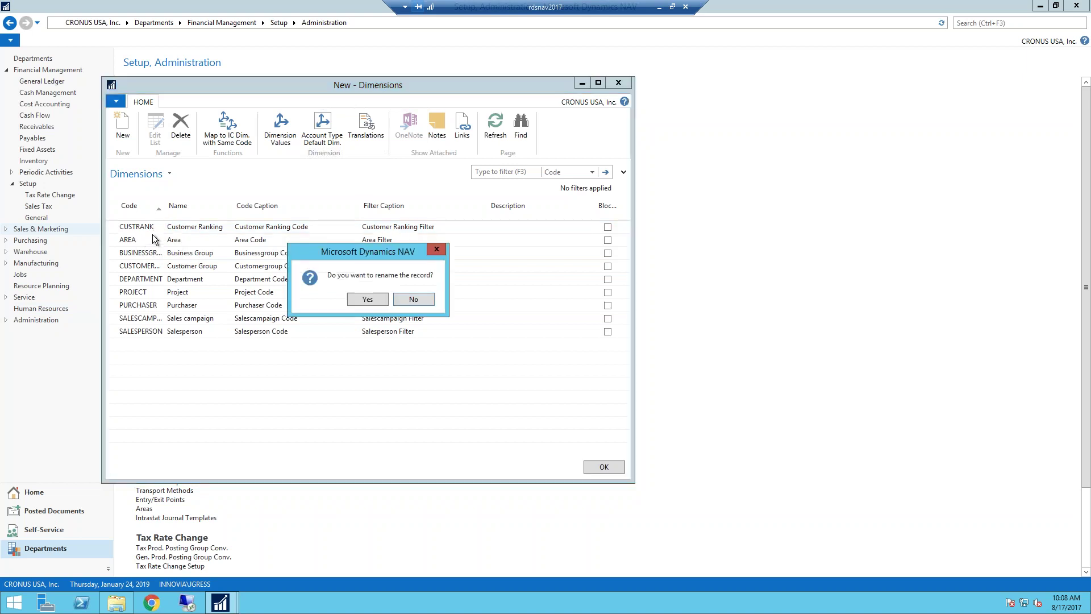
{"action": "left_click", "coordinate": [367, 299]}
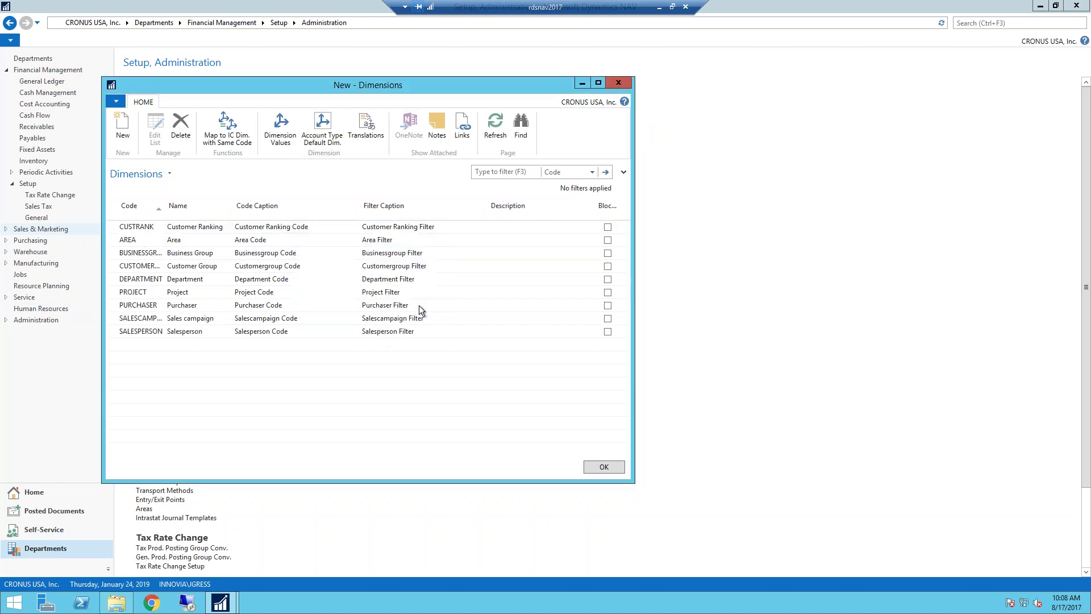
Step: Open the dimension values of CUSTRANK and add the value A-GREAT named Great Customer
{"action": "left_click", "coordinate": [143, 229]}
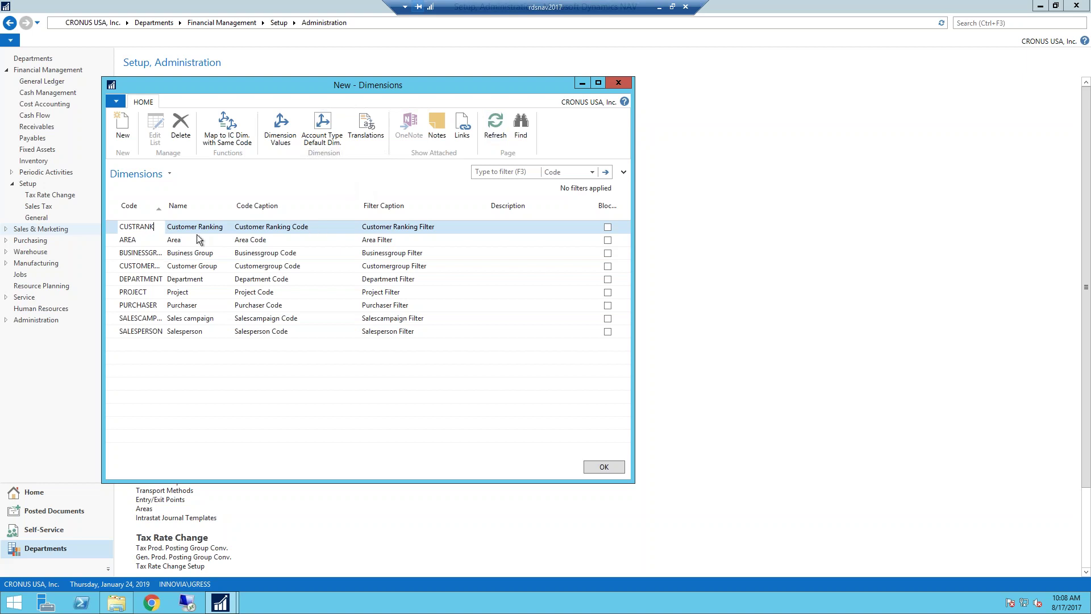
{"action": "left_click", "coordinate": [284, 138]}
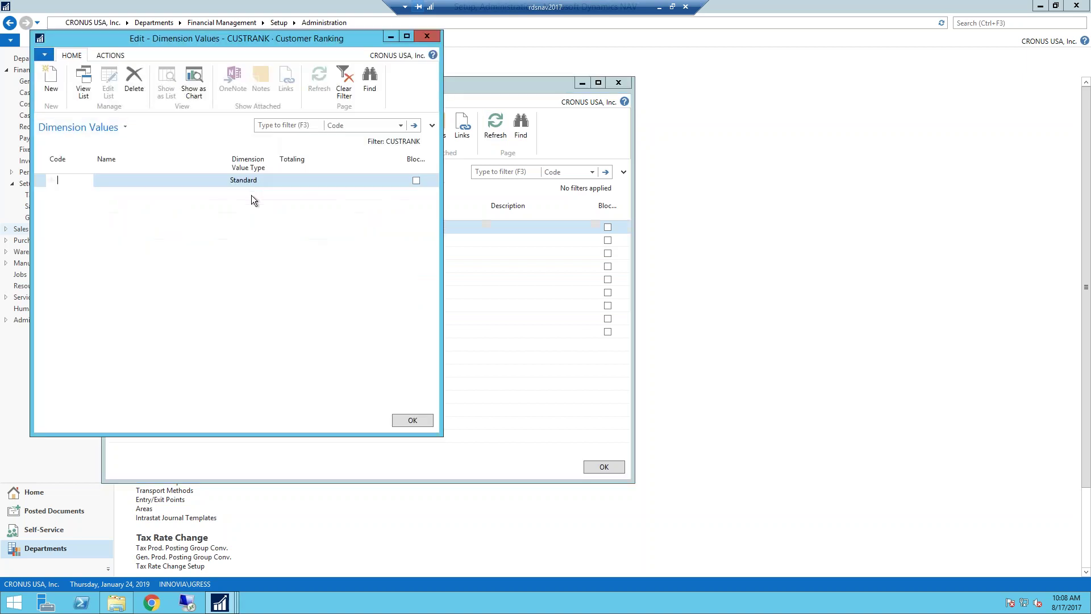
{"action": "type", "text": "A-GREAT"}
{"action": "key", "text": "Tab"}
{"action": "type", "text": "Great Customer"}
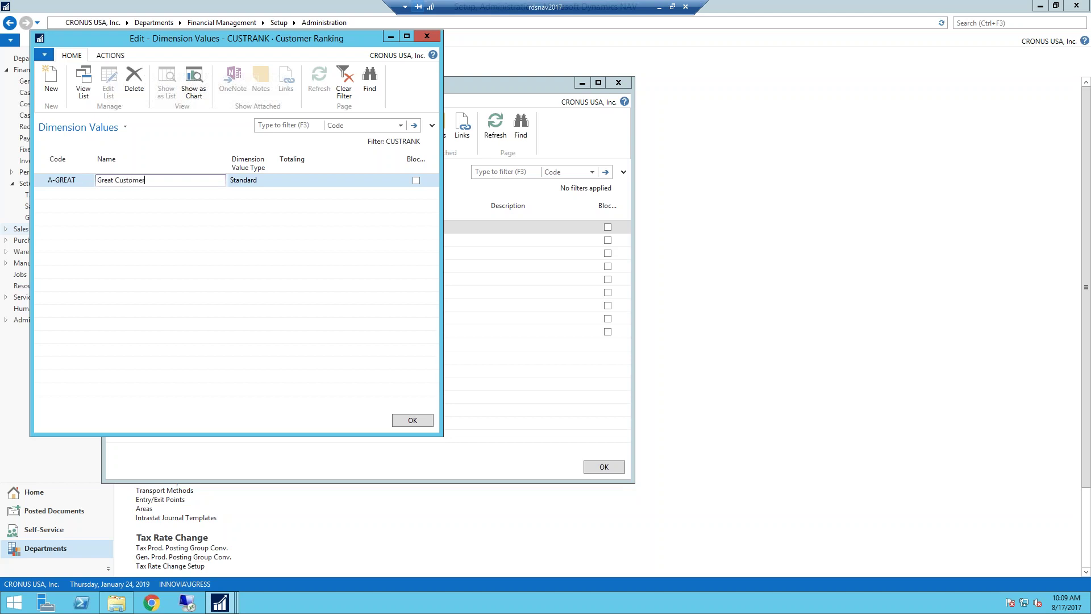
Step: Add the dimension value B-GOOD named Good Customers and change the name of A-GREAT to Great Customers
{"action": "left_click", "coordinate": [70, 189]}
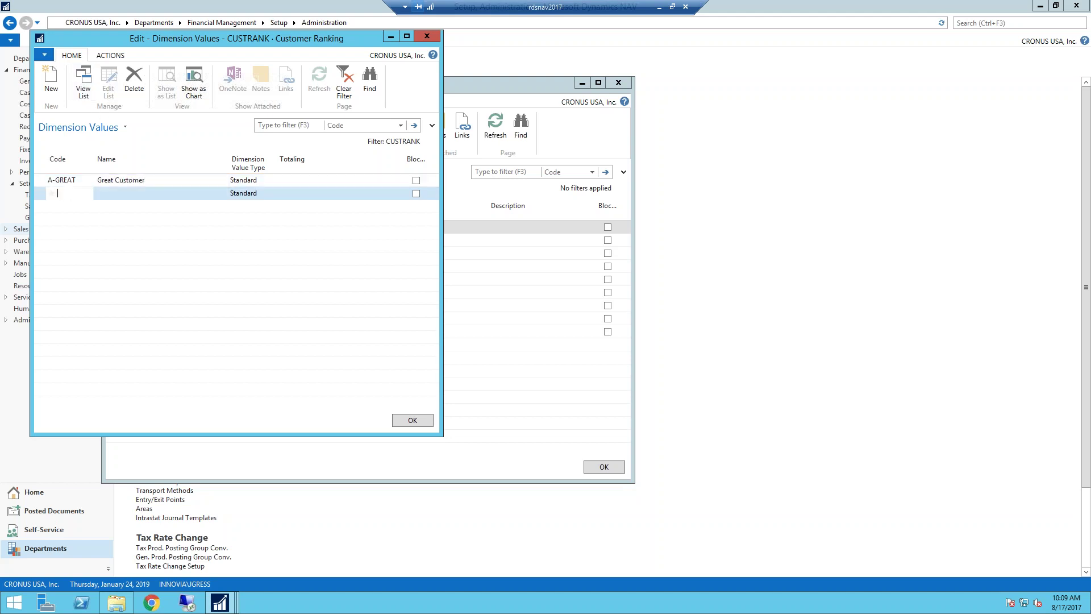
{"action": "type", "text": "B-GOOD"}
{"action": "key", "text": "Tab"}
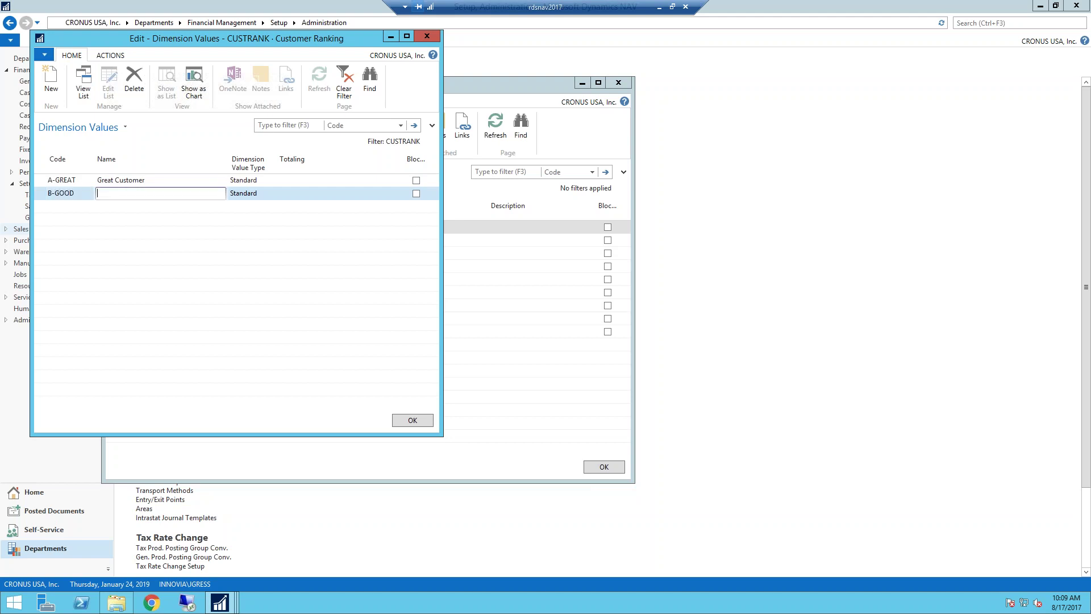
{"action": "type", "text": "Good Customers"}
{"action": "key", "text": "Tab"}
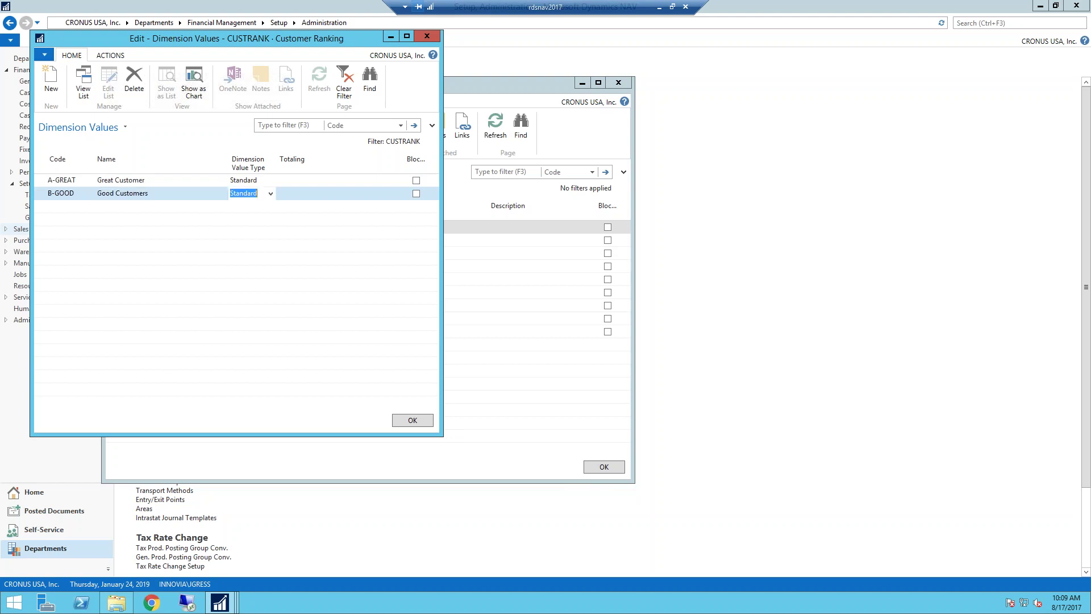
{"action": "left_click", "coordinate": [147, 179]}
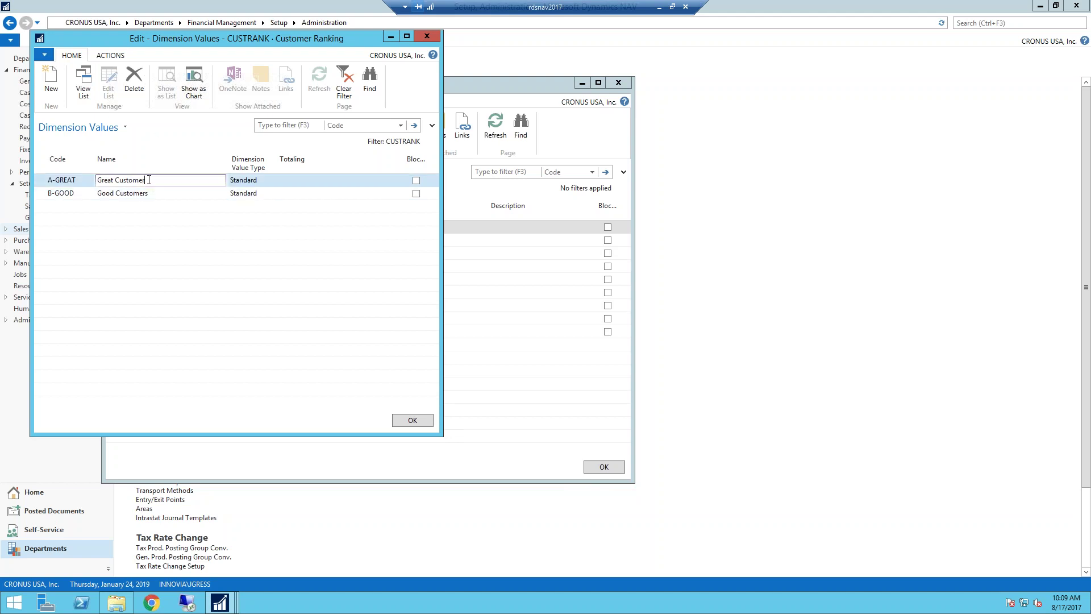
{"action": "type", "text": "s"}
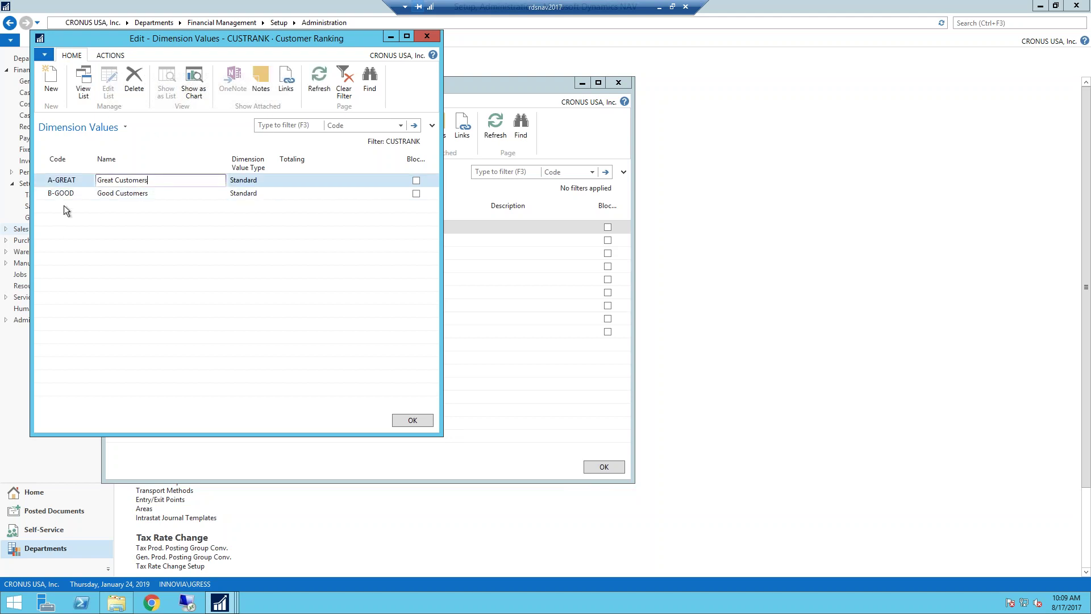
Step: Add the dimension value C-FAIR named Fair Customers, then close the dimension values and minimize the Dimensions window
{"action": "left_click", "coordinate": [64, 205]}
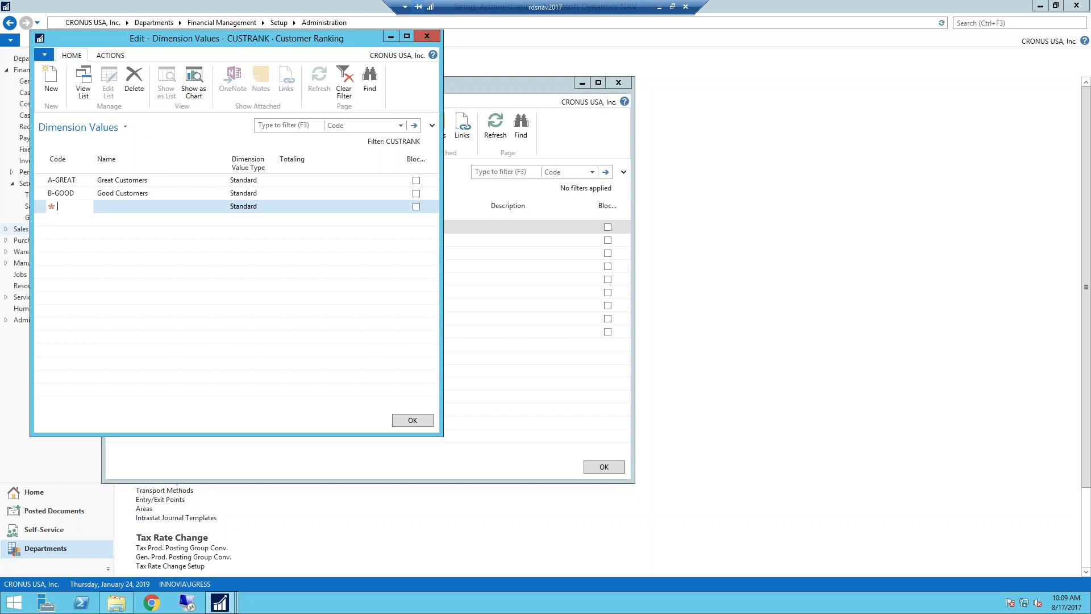
{"action": "type", "text": "C-FAIR"}
{"action": "key", "text": "Tab"}
{"action": "type", "text": "Fair Customers"}
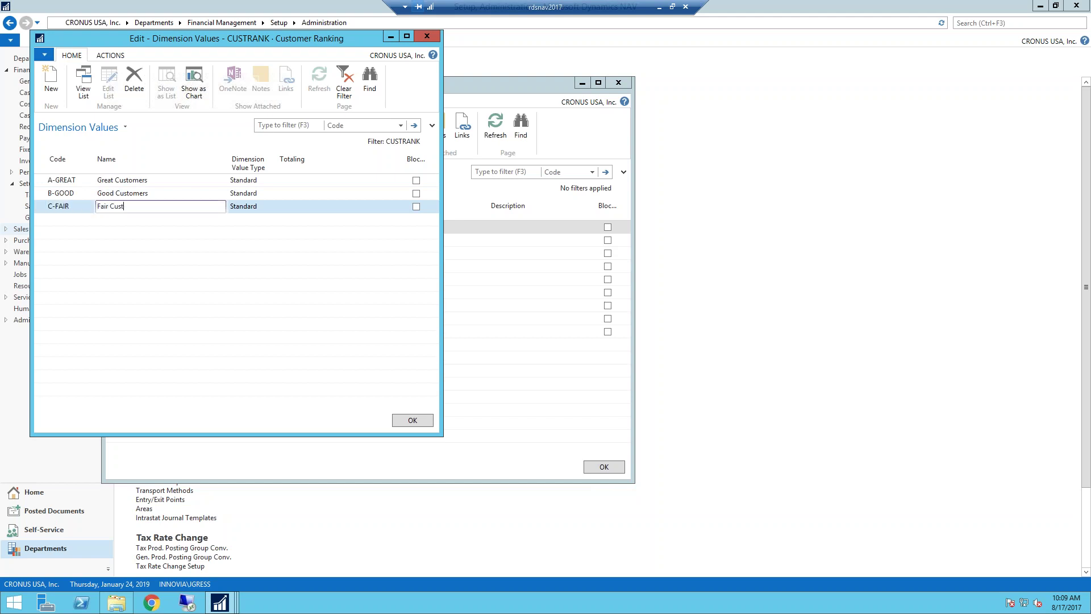
{"action": "left_click", "coordinate": [161, 193]}
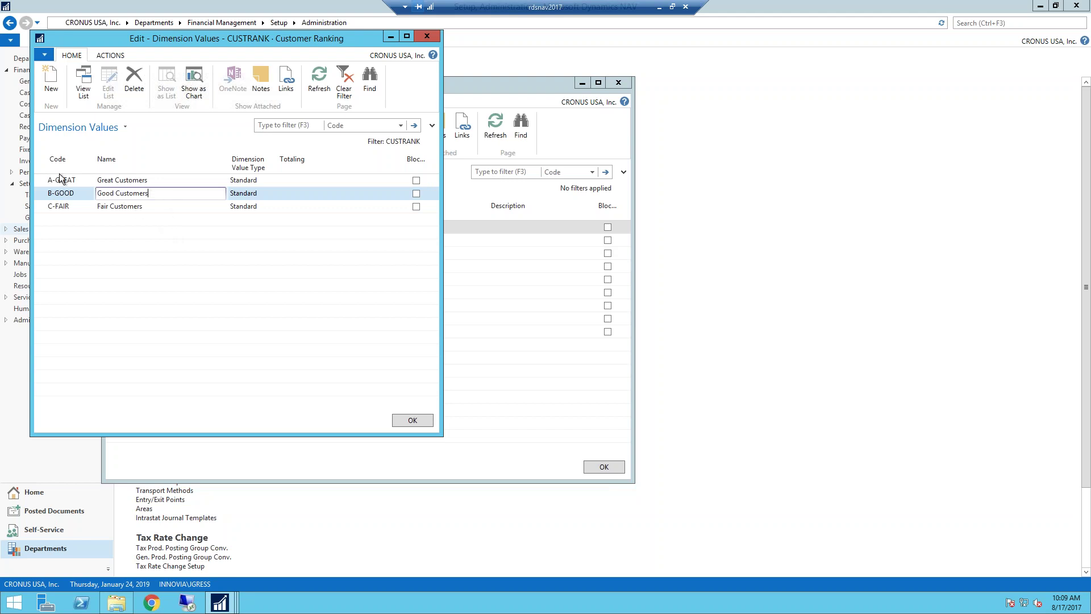
{"action": "key", "text": "Escape"}
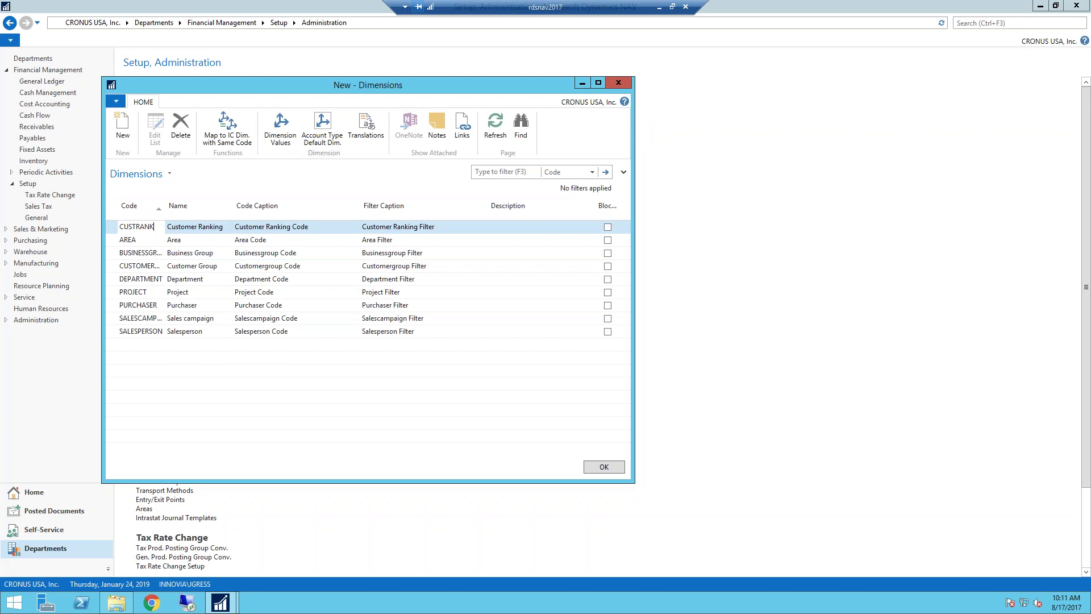
{"action": "left_click", "coordinate": [581, 84]}
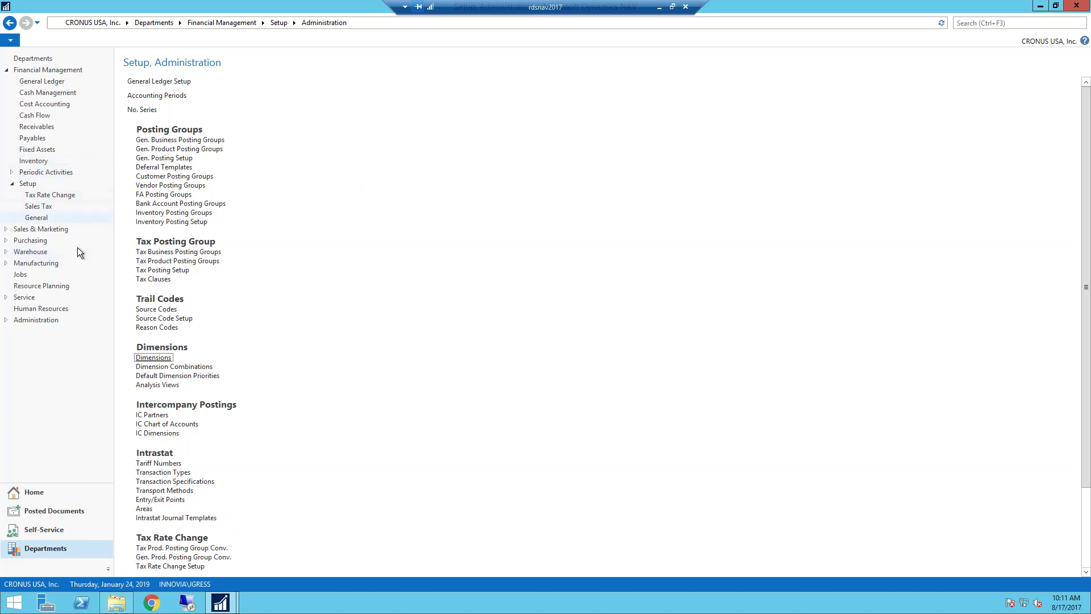
Step: Open the Customers list in the Sales area of the Sales & Marketing department
{"action": "left_click", "coordinate": [30, 230]}
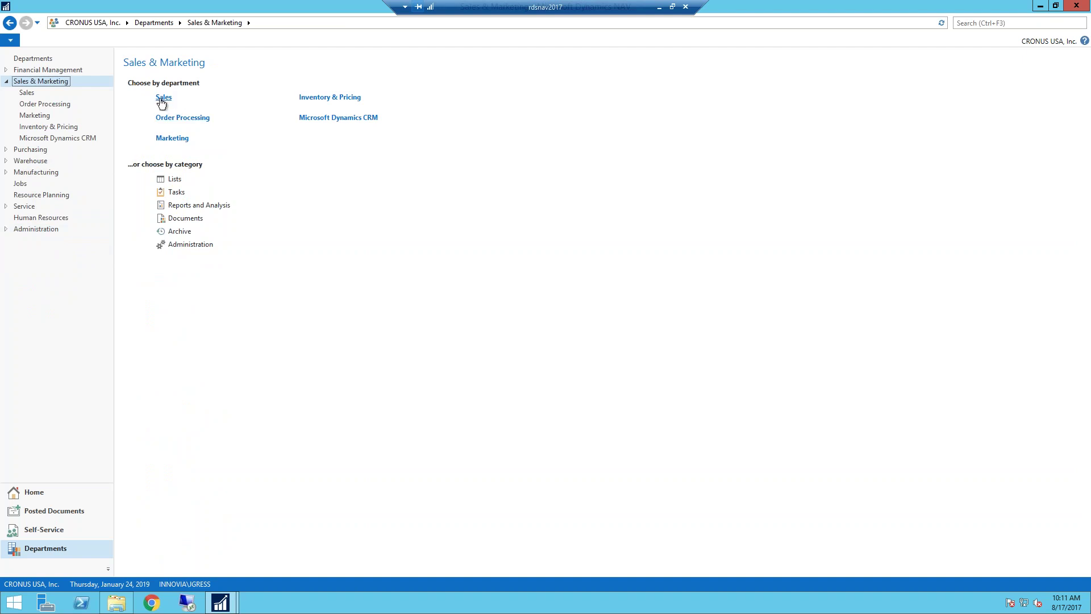
{"action": "left_click", "coordinate": [163, 97]}
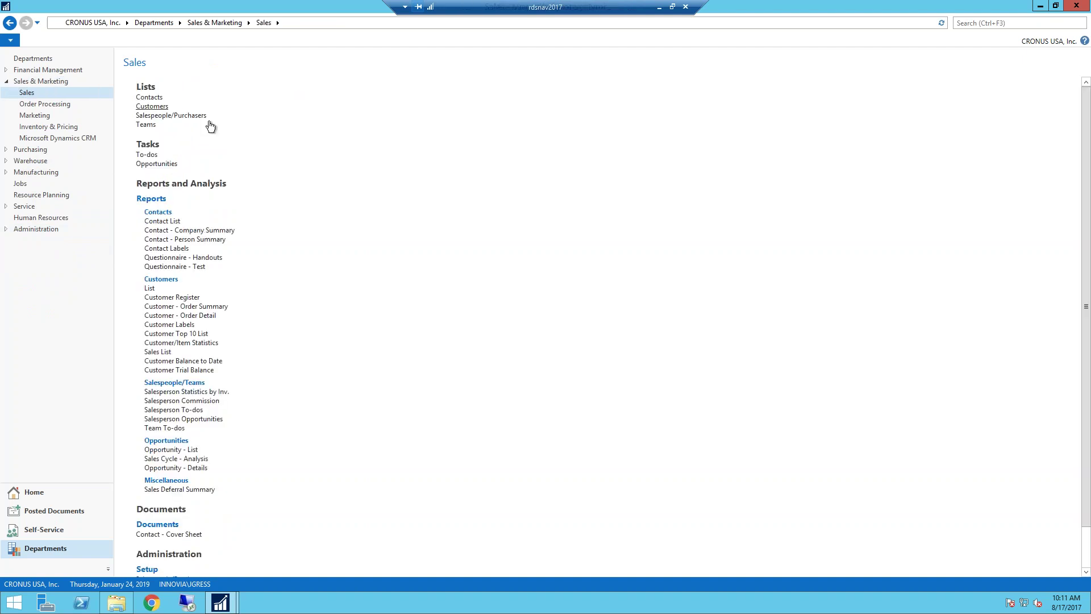
{"action": "left_click", "coordinate": [152, 106]}
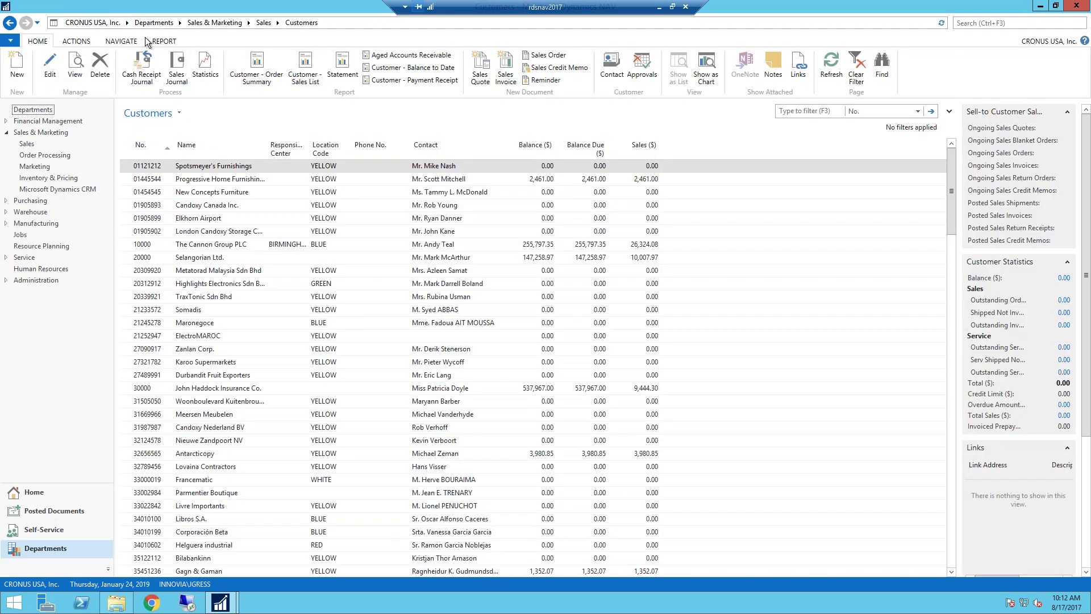
Step: Open the default dimensions for the single customer Spotsmeyer's Furnishings and move the window clear of the customer names
{"action": "left_click", "coordinate": [117, 41]}
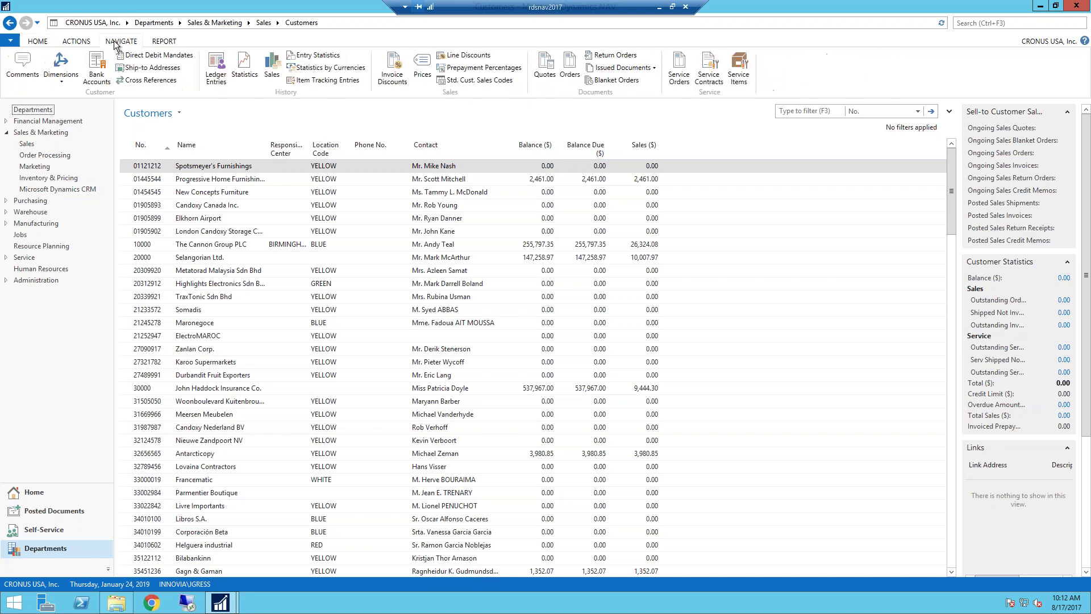
{"action": "left_click", "coordinate": [63, 80]}
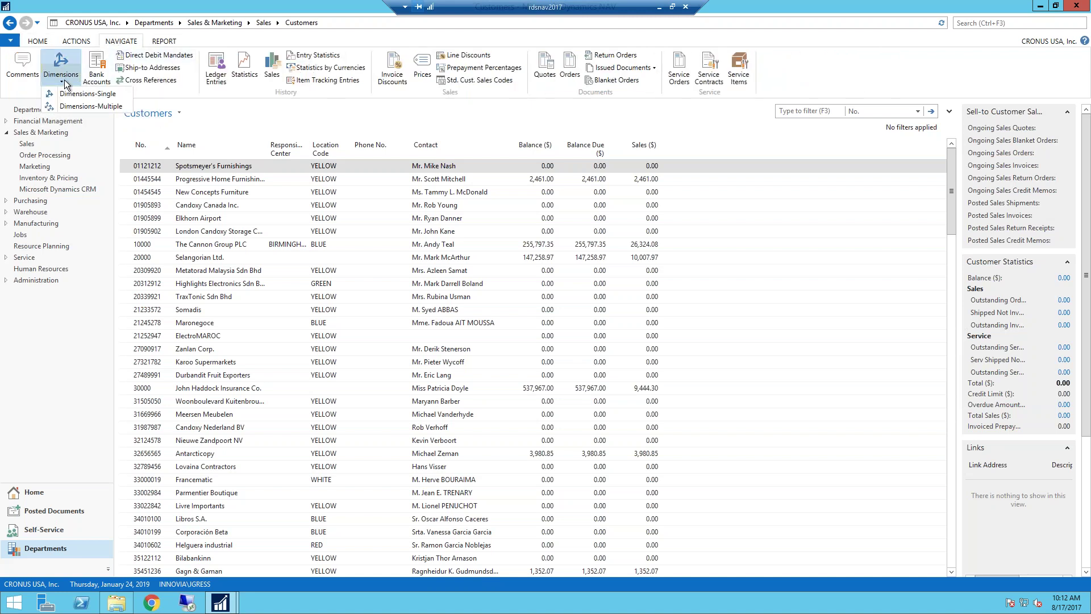
{"action": "left_click", "coordinate": [100, 97]}
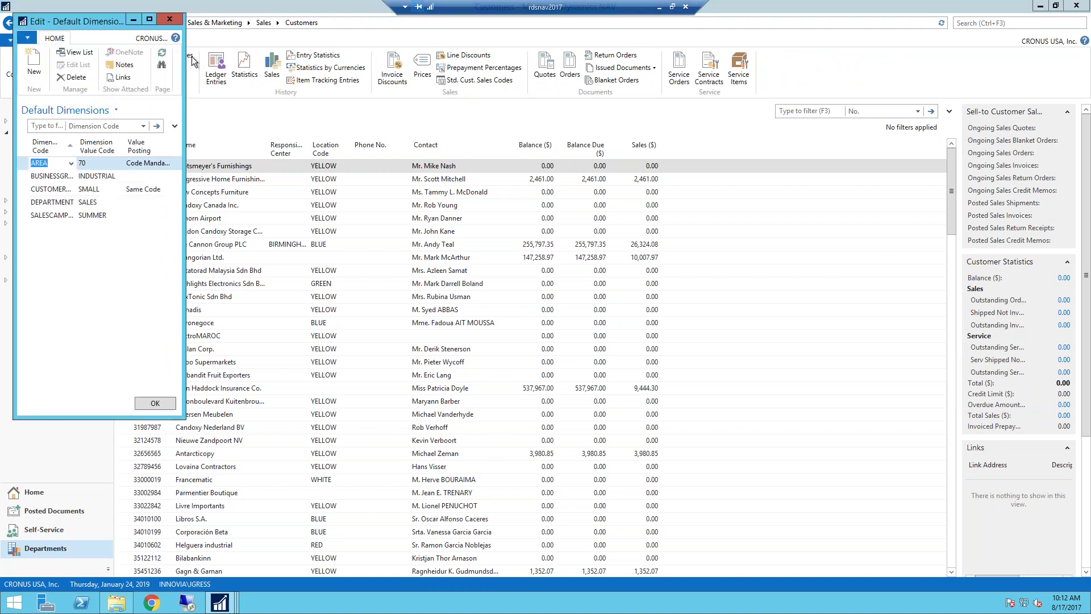
{"action": "left_click_drag", "start_coordinate": [101, 23], "coordinate": [534, 65]}
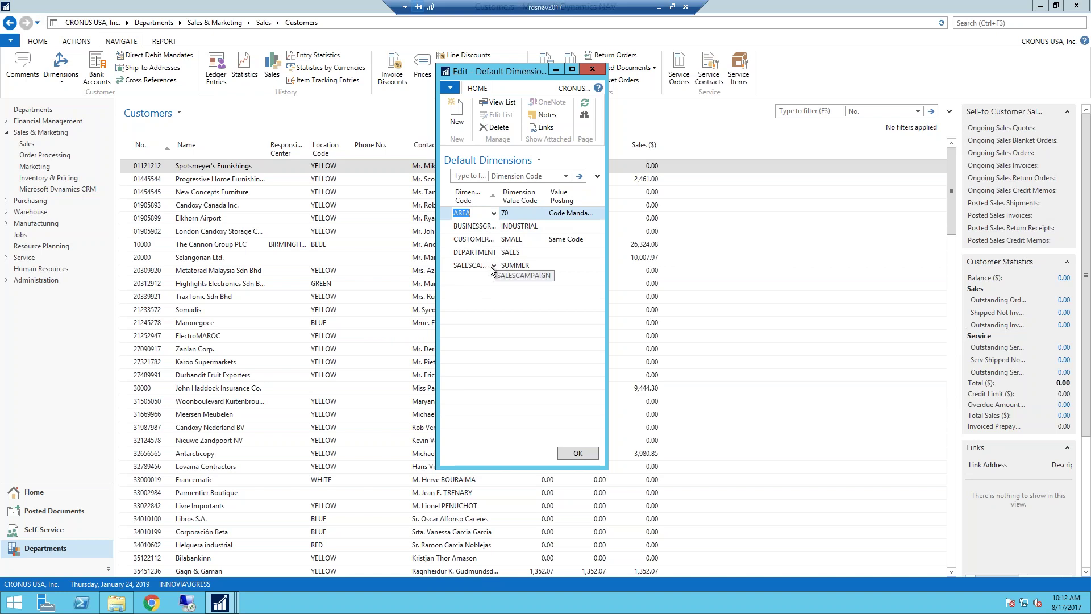
Step: Add a default dimension line for CUSTRANK with the dimension value A-GREAT
{"action": "left_click", "coordinate": [479, 278]}
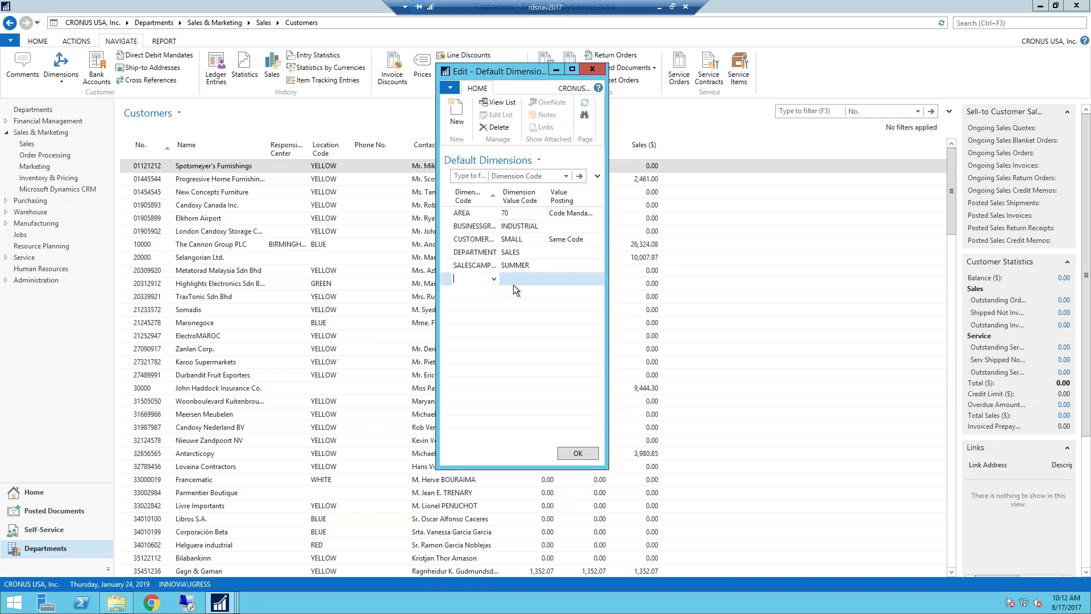
{"action": "left_click", "coordinate": [494, 281]}
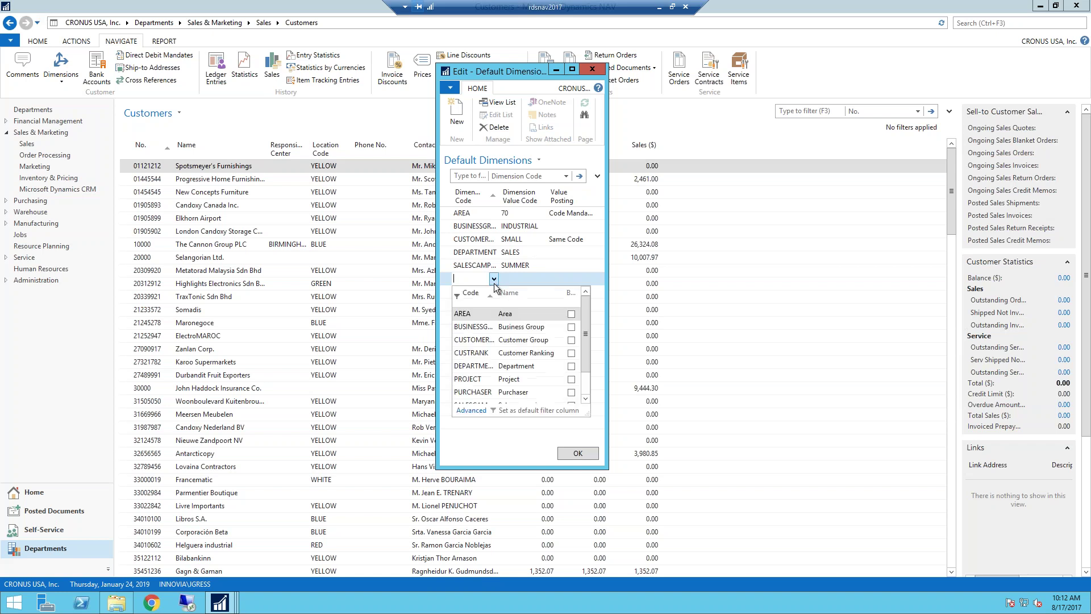
{"action": "left_click", "coordinate": [483, 353]}
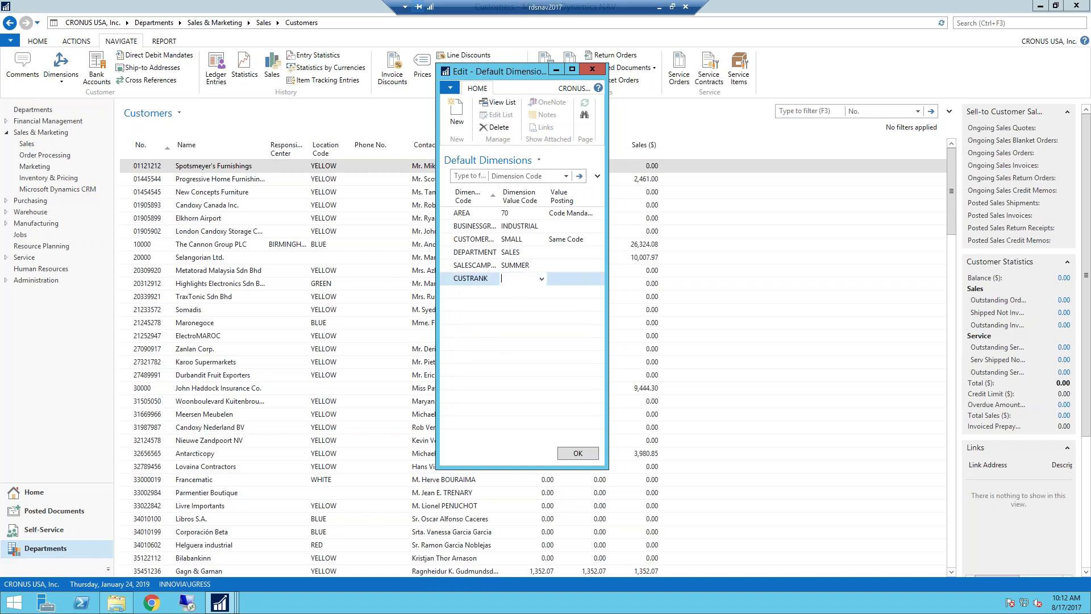
{"action": "left_click", "coordinate": [541, 280]}
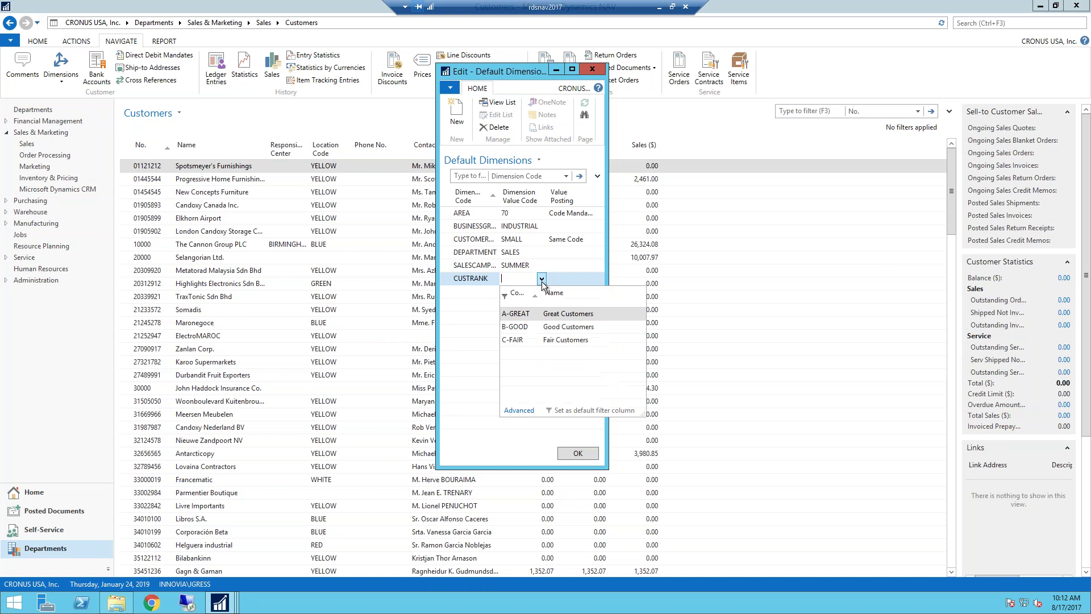
{"action": "left_click", "coordinate": [519, 313]}
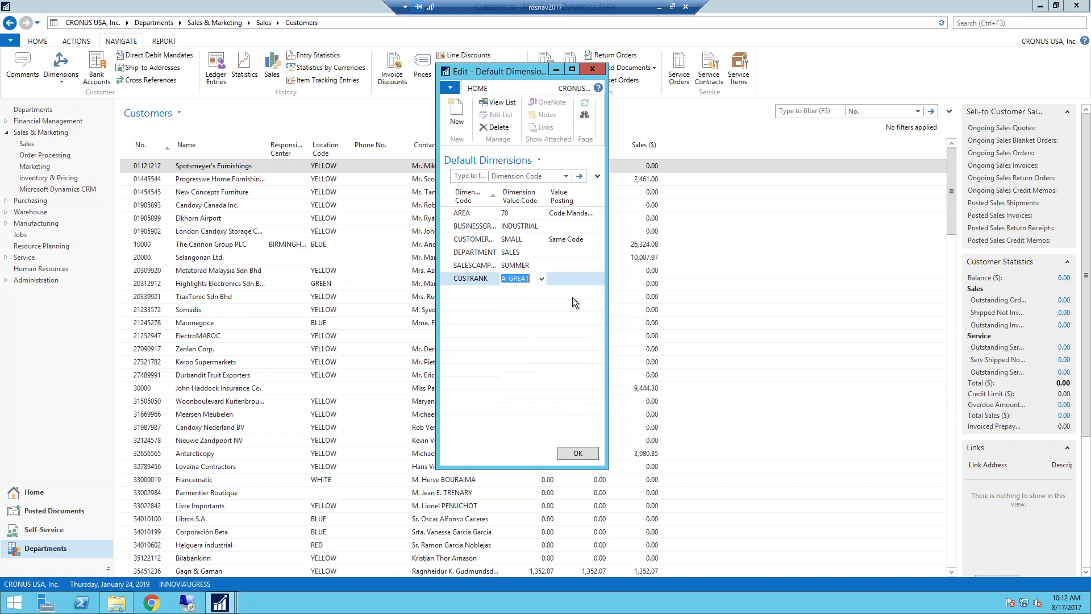
{"action": "left_click", "coordinate": [516, 264]}
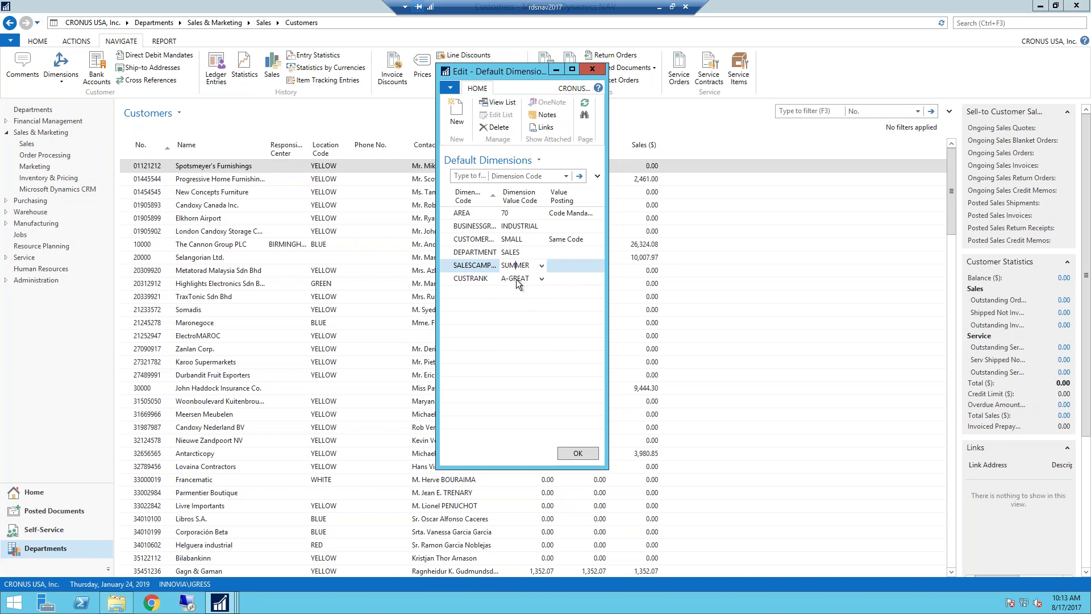
Step: Set the value posting of the CUSTRANK line to Code Mandatory
{"action": "left_click", "coordinate": [562, 279]}
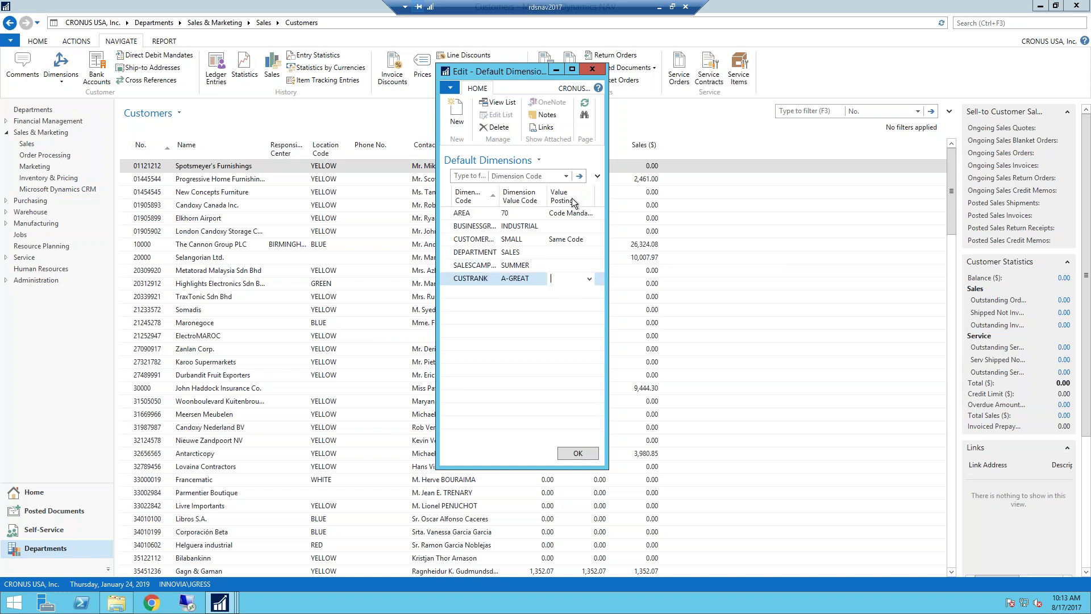
{"action": "left_click", "coordinate": [589, 279]}
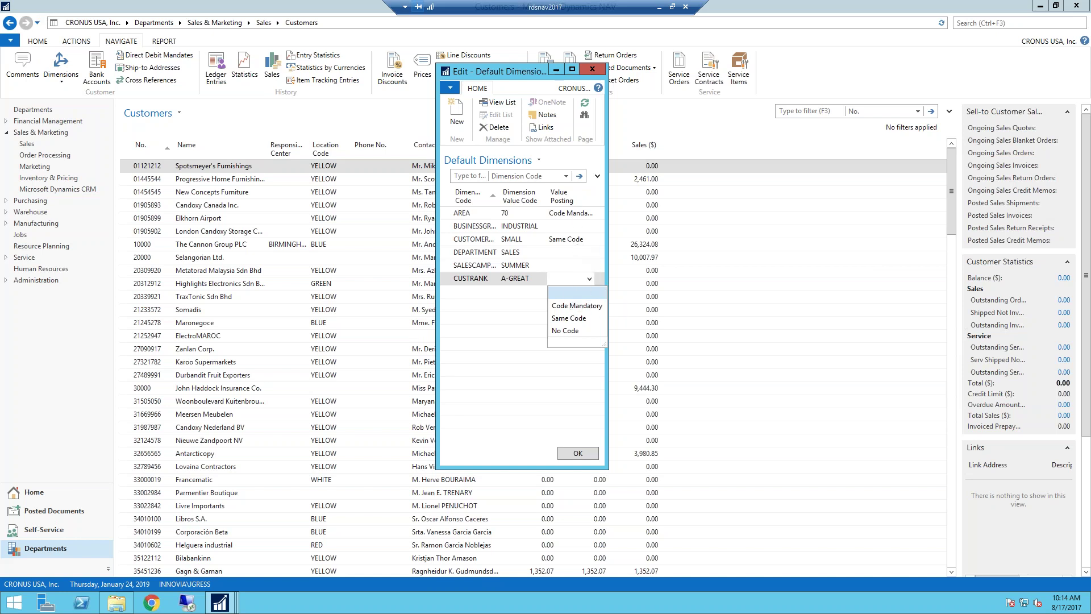
{"action": "left_click", "coordinate": [566, 310]}
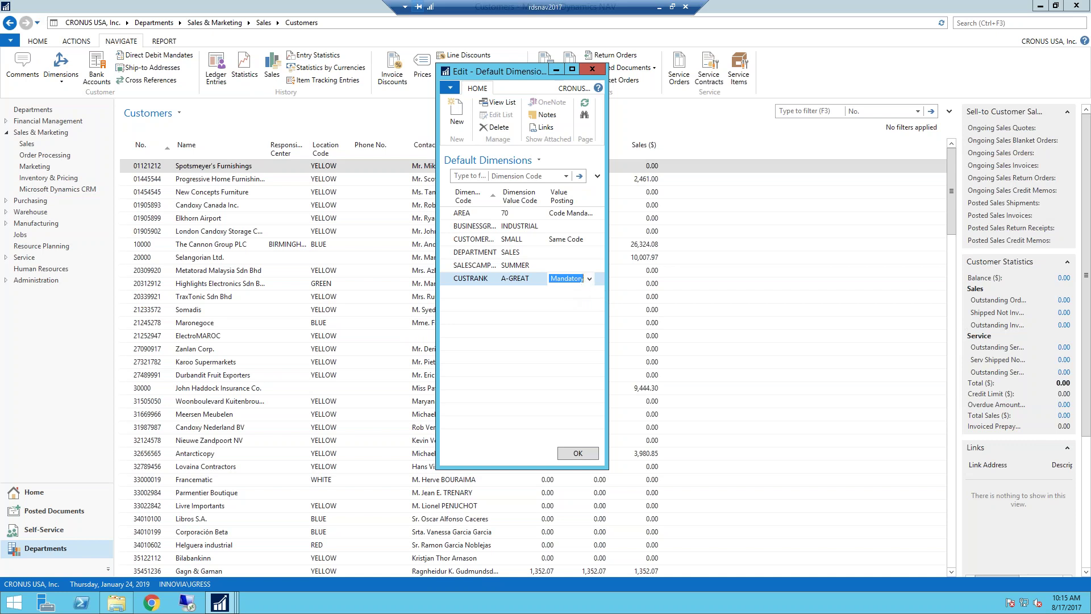
Step: Change the value posting of the CUSTRANK line to Same Code and close the default dimensions
{"action": "left_click", "coordinate": [589, 279]}
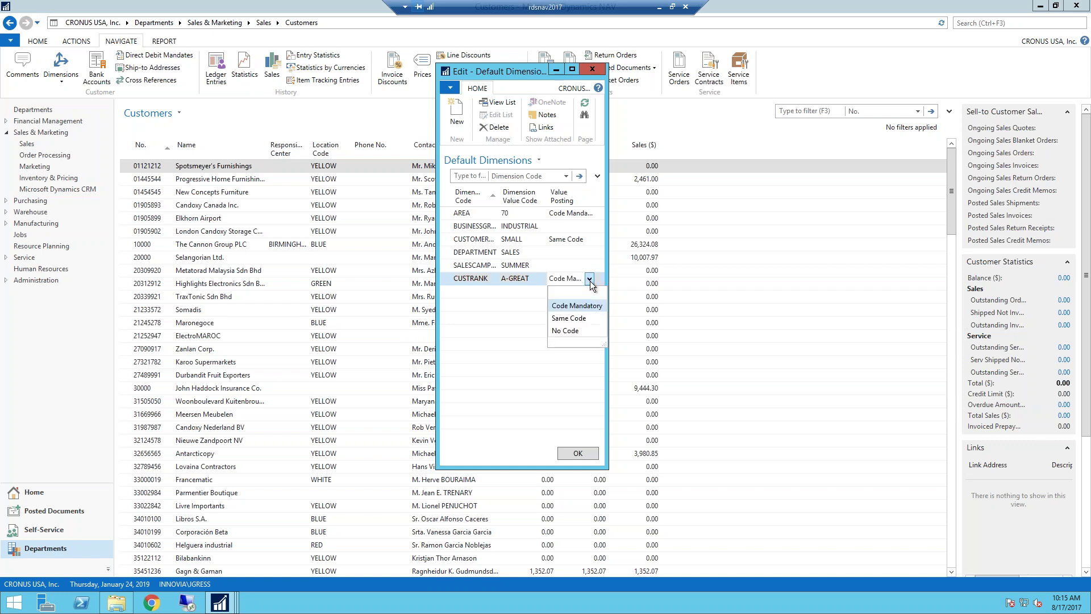
{"action": "left_click", "coordinate": [570, 319]}
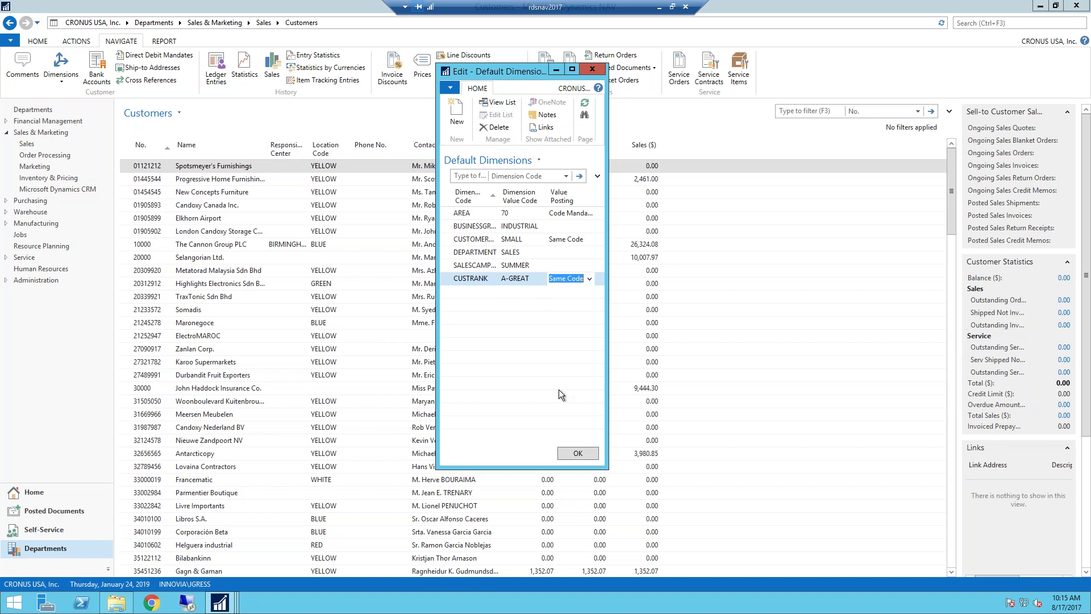
{"action": "left_click", "coordinate": [570, 452]}
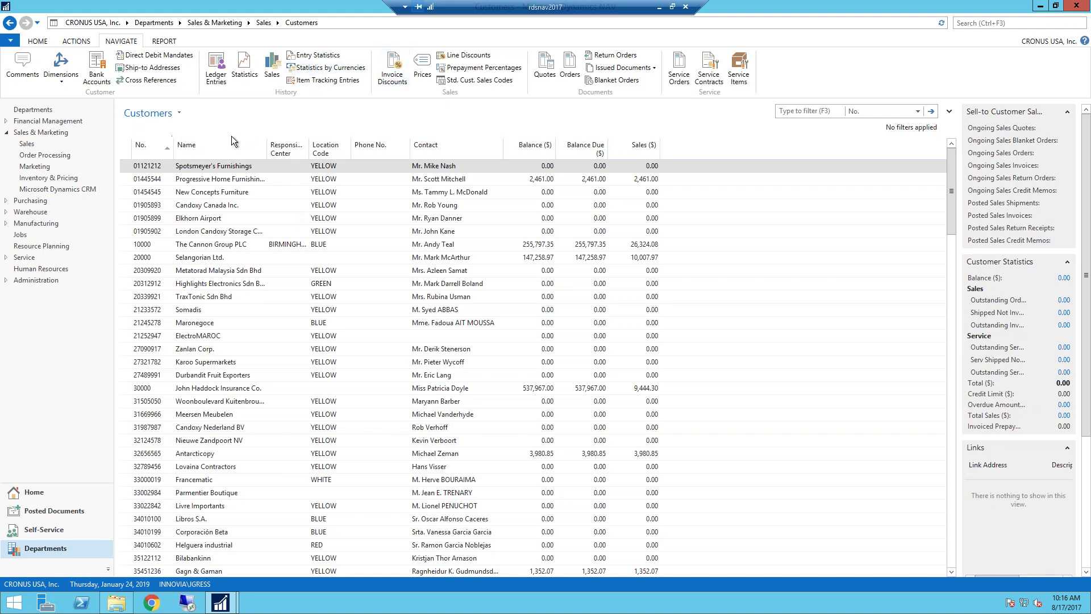
Step: Open the Sales Orders list in Order Processing and create a new sales order
{"action": "left_click", "coordinate": [21, 156]}
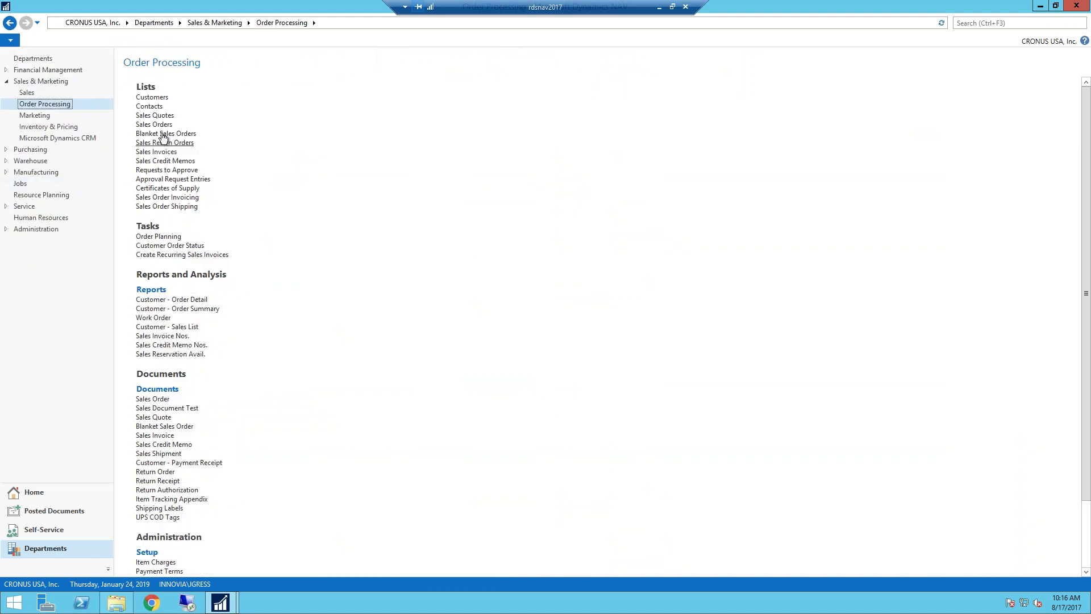
{"action": "left_click", "coordinate": [164, 126]}
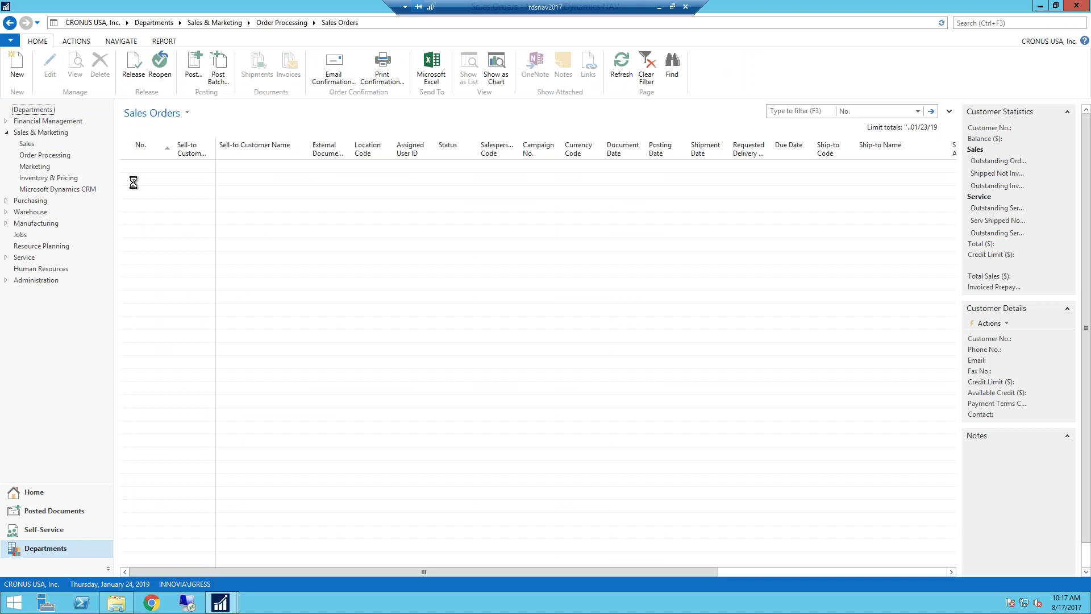
{"action": "left_click", "coordinate": [14, 74]}
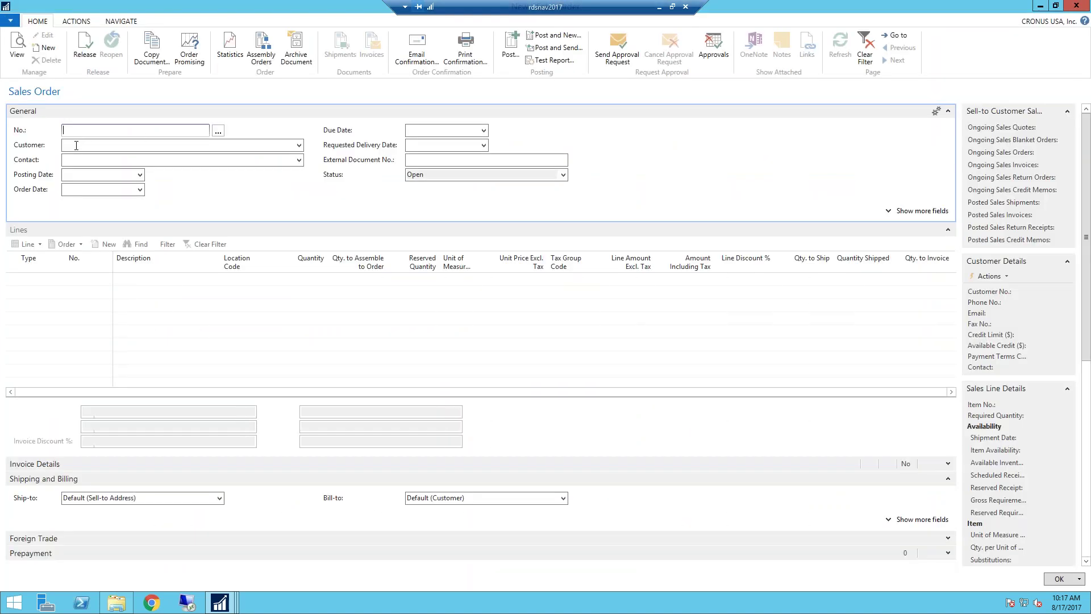
{"action": "left_click", "coordinate": [117, 144]}
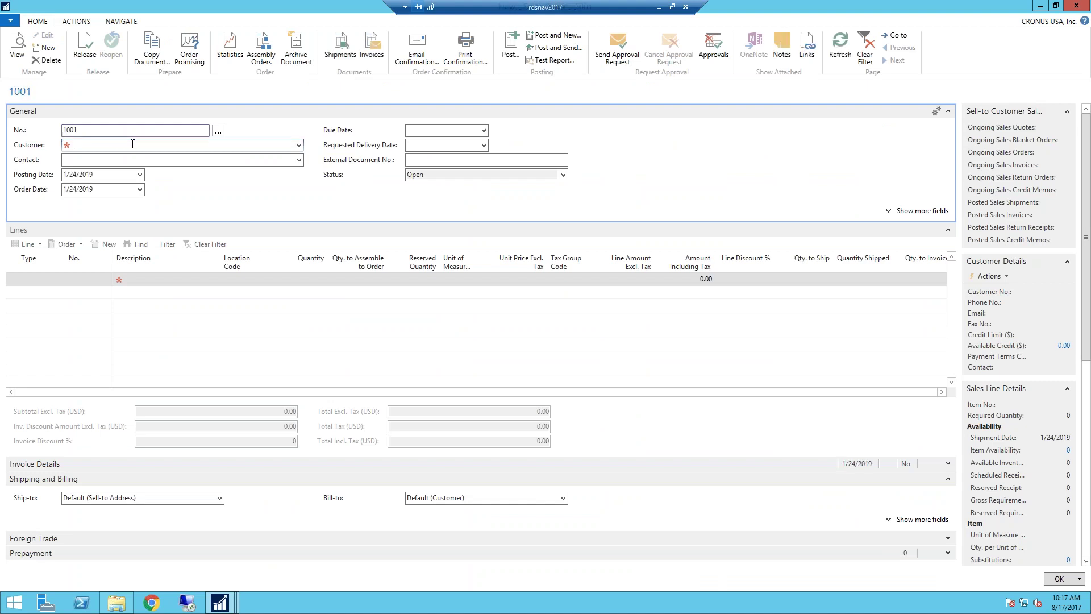
{"action": "left_click", "coordinate": [299, 146]}
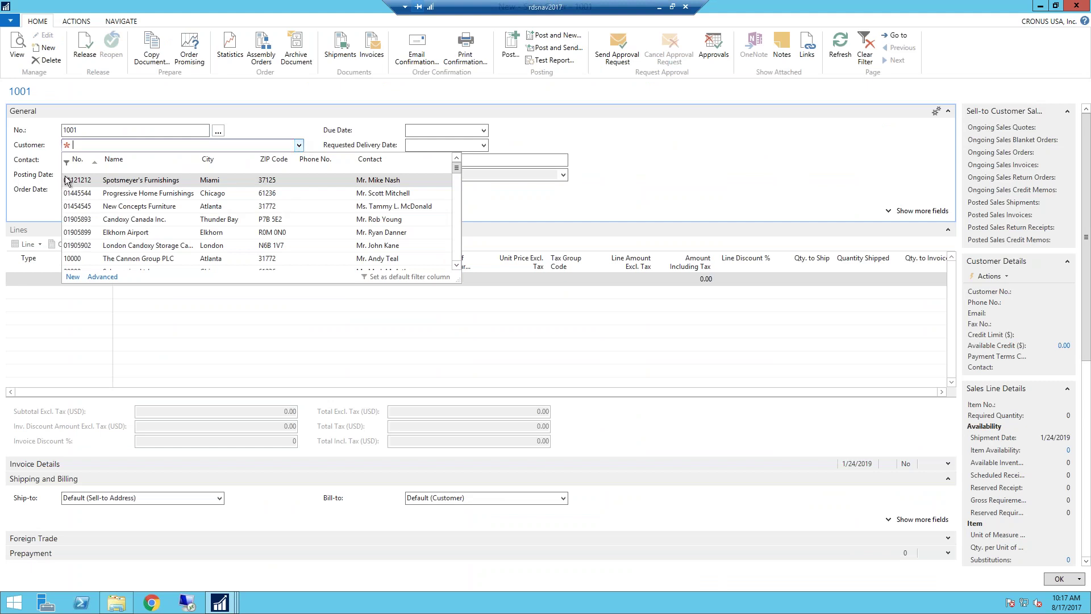
{"action": "left_click", "coordinate": [127, 182]}
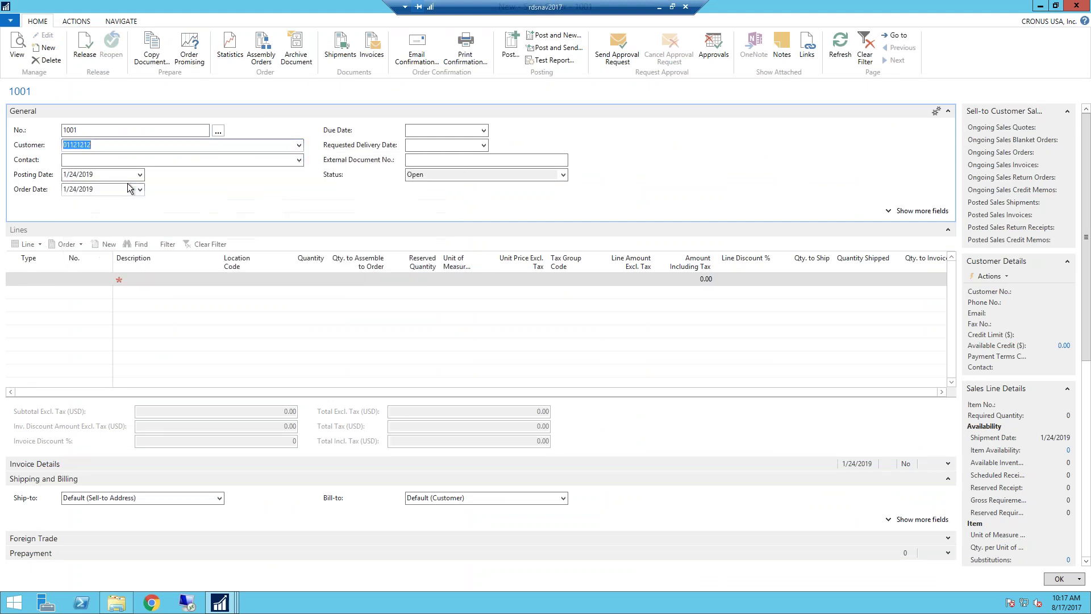
{"action": "key", "text": "BackSpace"}
Step: View the dimensions of the sales order while its customer is blank, then close them
{"action": "left_click", "coordinate": [124, 22]}
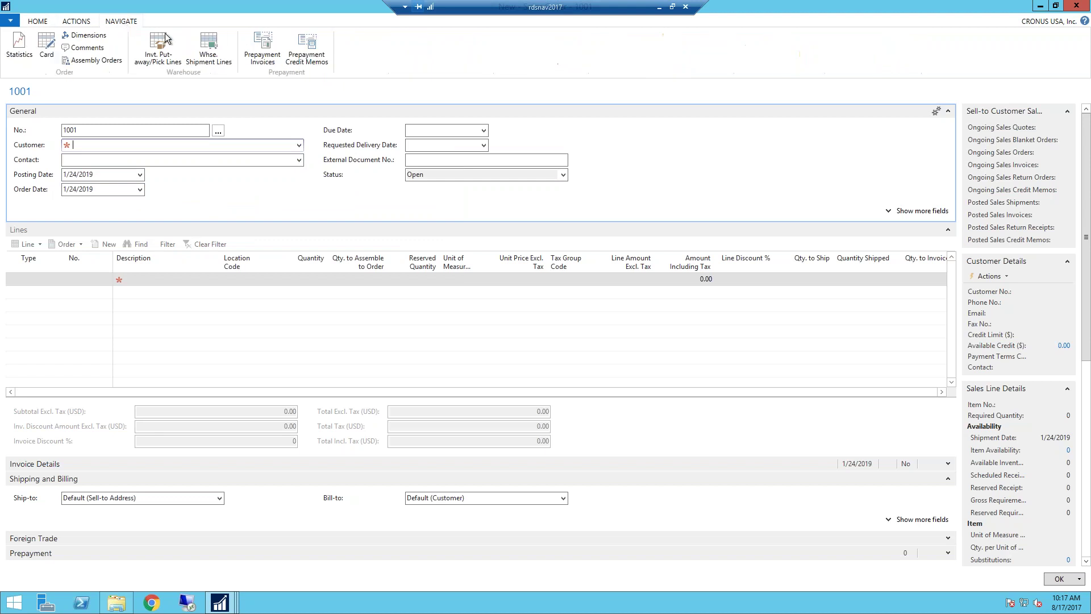
{"action": "left_click", "coordinate": [96, 38]}
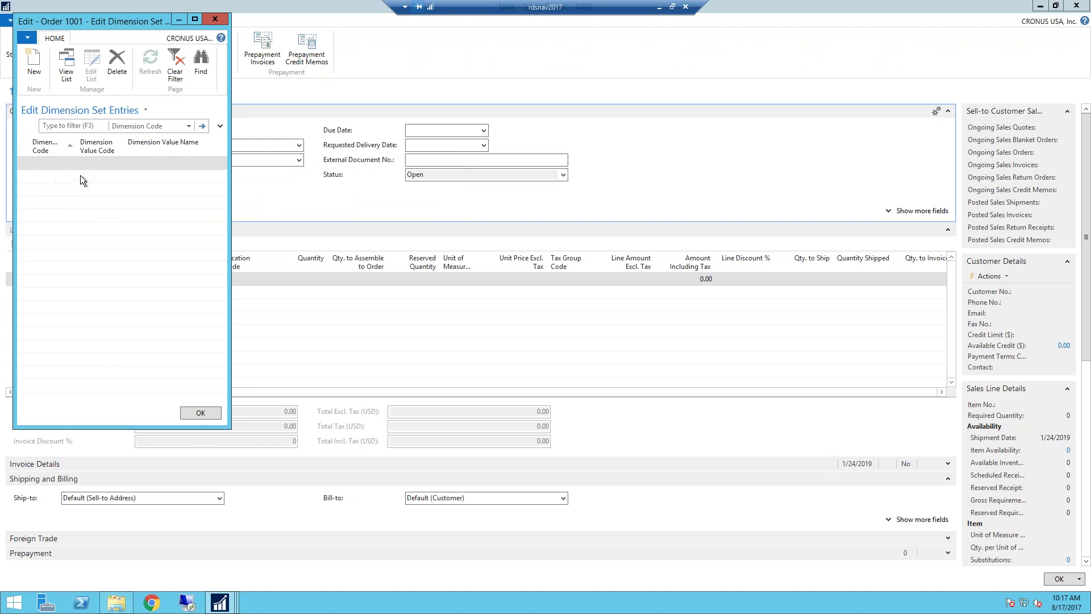
{"action": "key", "text": "Escape"}
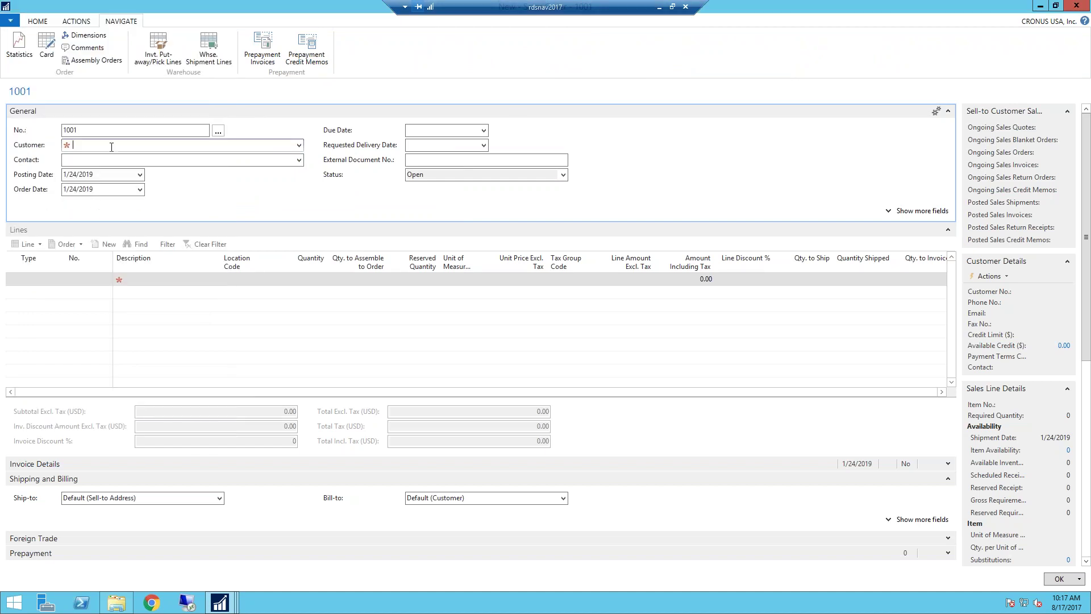
Step: Set the customer of the sales order to Spotsmeyer's Furnishings
{"action": "left_click", "coordinate": [299, 145]}
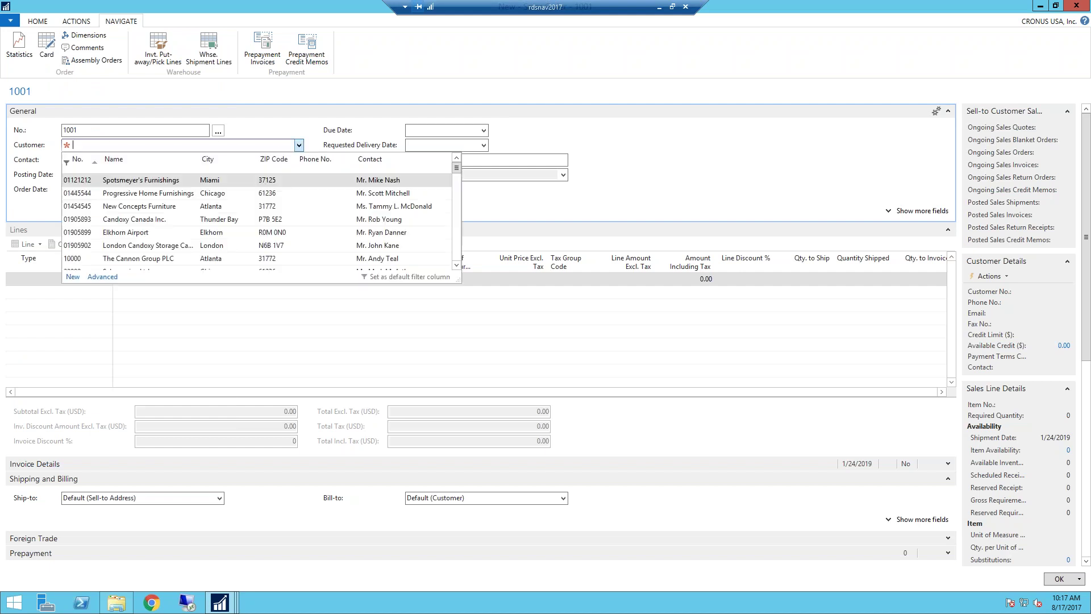
{"action": "left_click", "coordinate": [73, 181]}
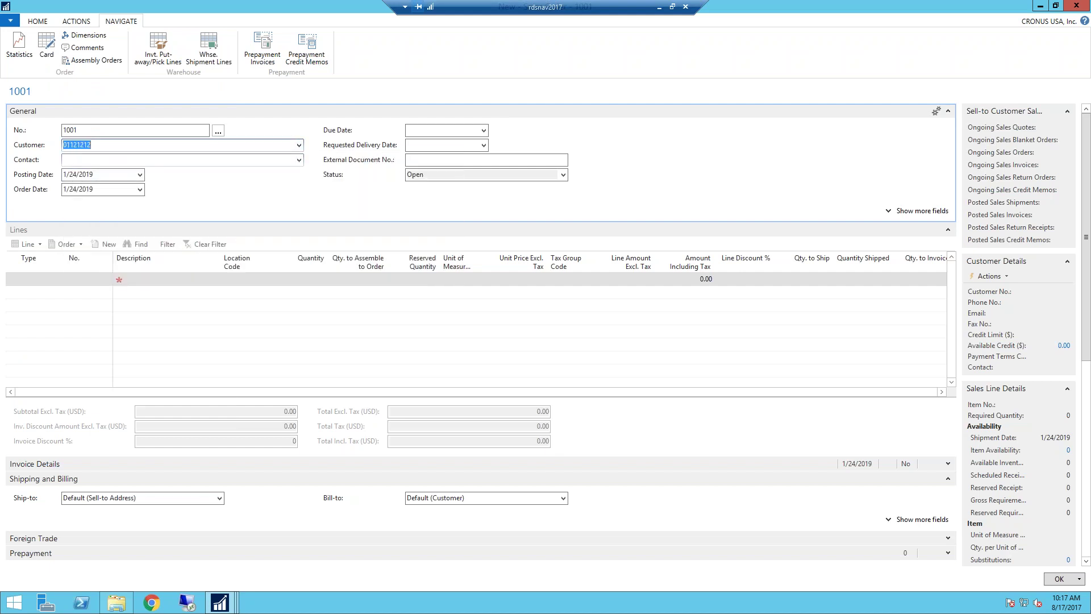
{"action": "left_click", "coordinate": [85, 159]}
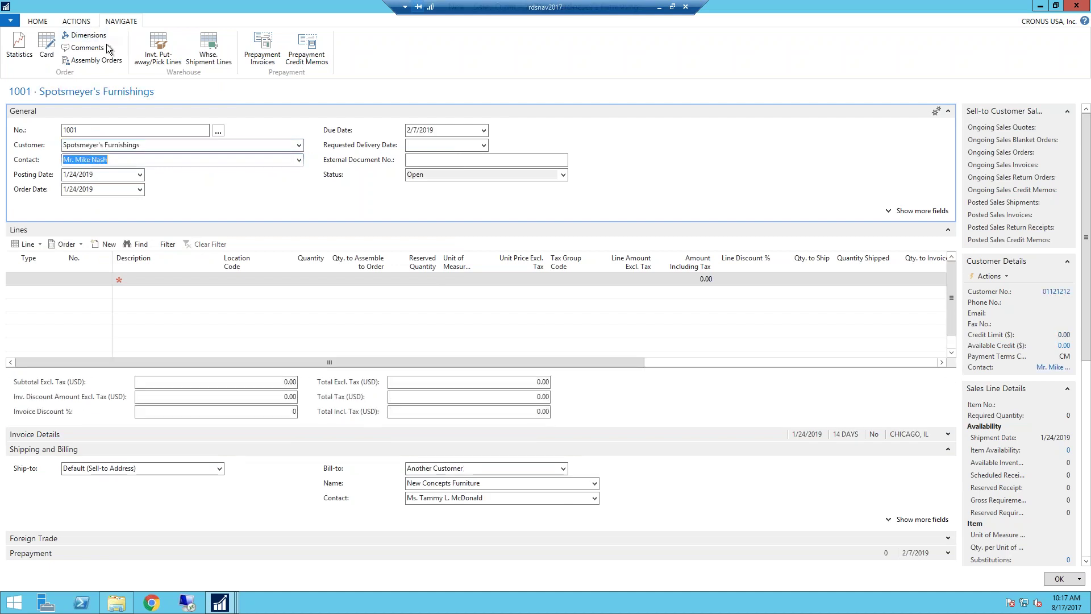
Step: Review the order's dimension set entries with the window moved clear of the order header, then close them
{"action": "left_click", "coordinate": [87, 35]}
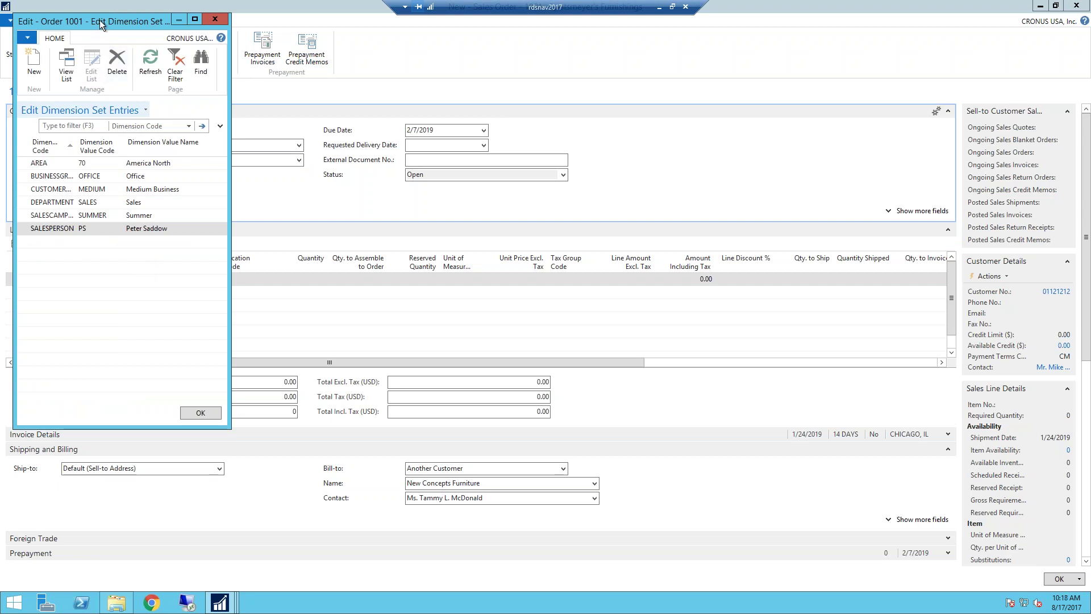
{"action": "left_click_drag", "start_coordinate": [100, 19], "coordinate": [246, 180]}
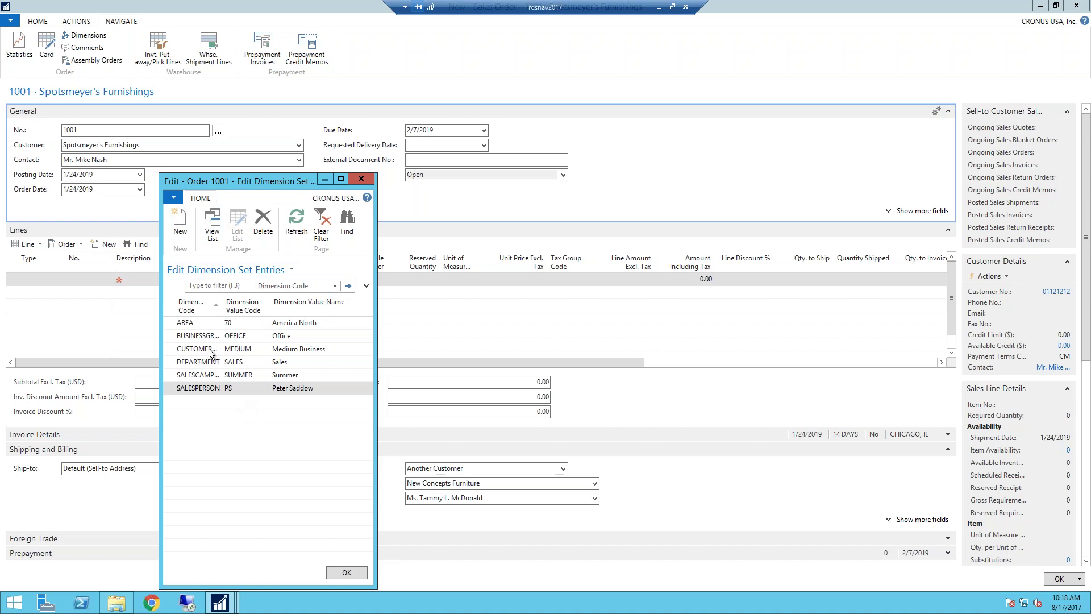
{"action": "key", "text": "Escape"}
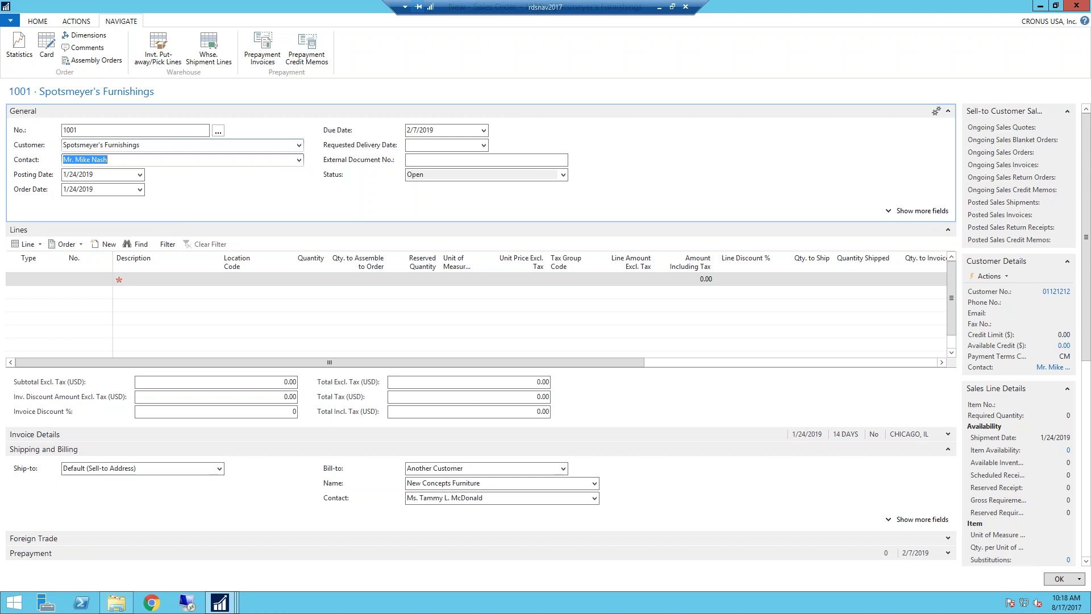
Step: Check the single default dimensions of Spotsmeyer's Furnishings through the order's advanced customer lookup, then return to the order
{"action": "left_click", "coordinate": [299, 147]}
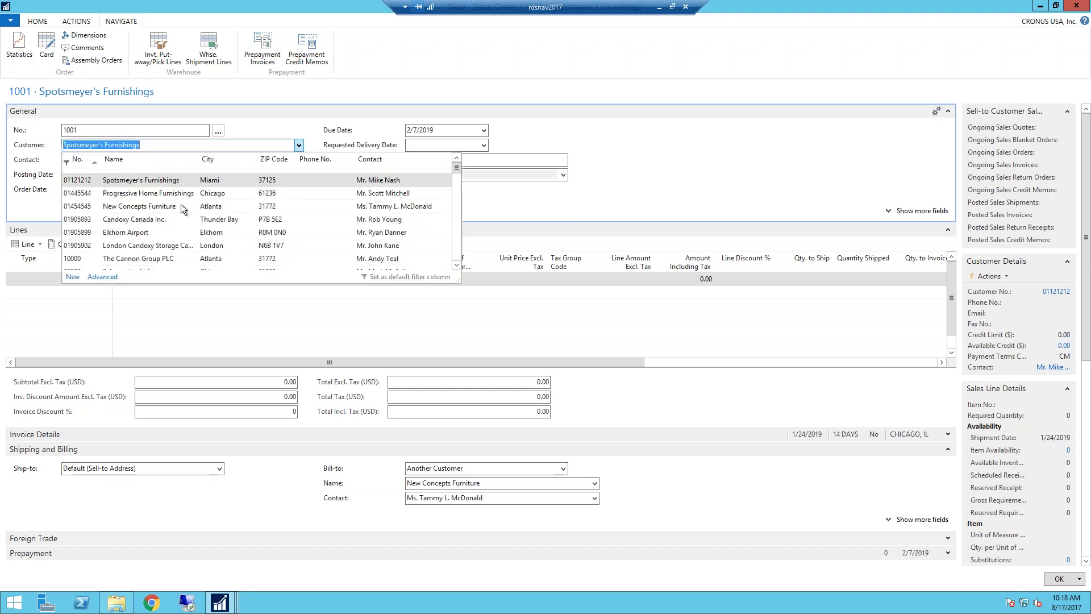
{"action": "key", "text": "Down"}
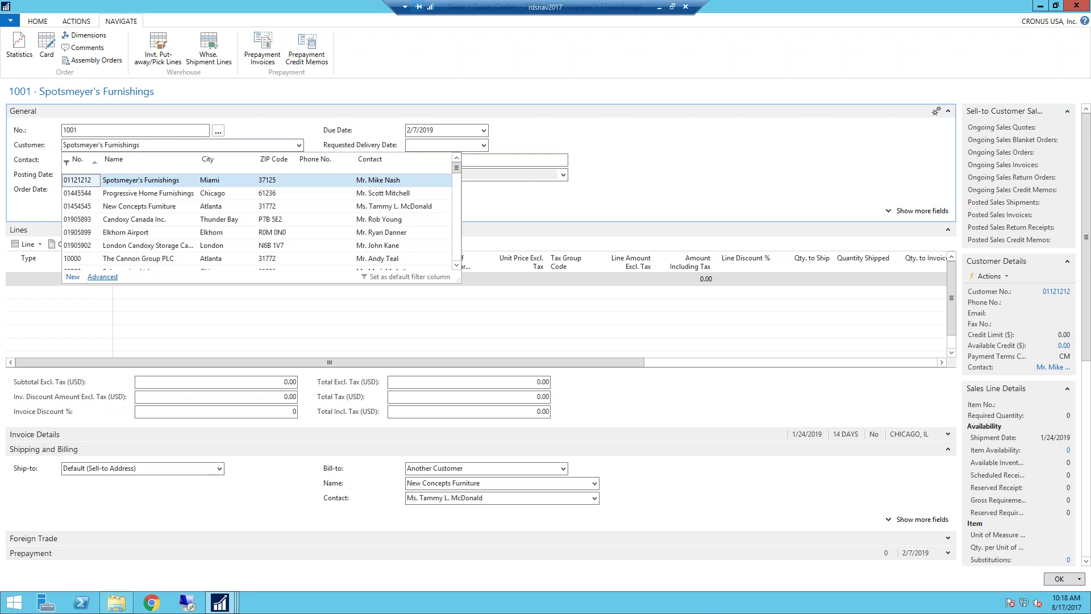
{"action": "left_click", "coordinate": [102, 277]}
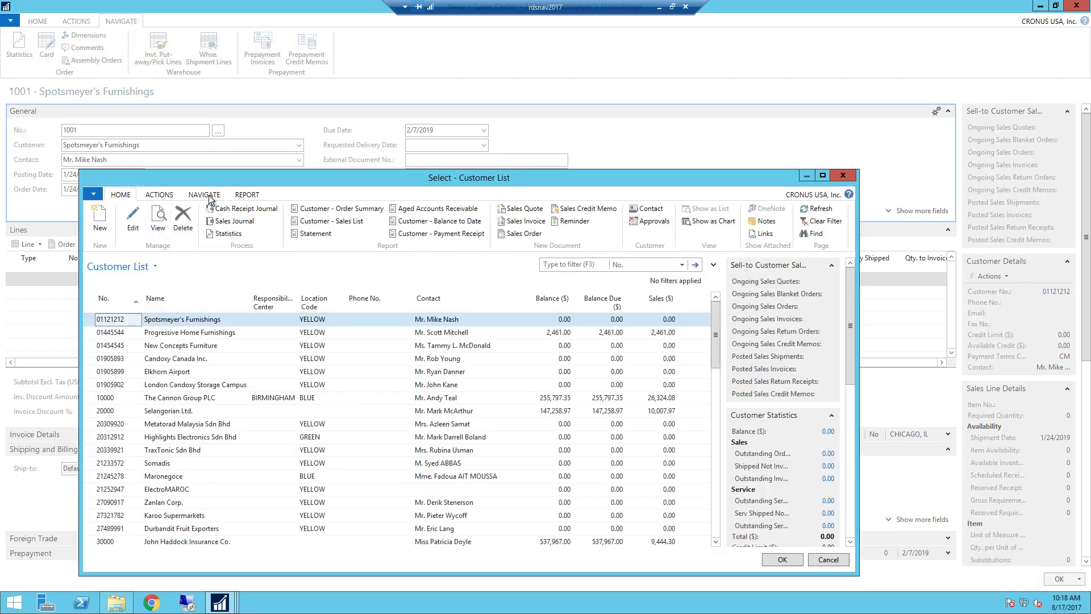
{"action": "left_click", "coordinate": [208, 195]}
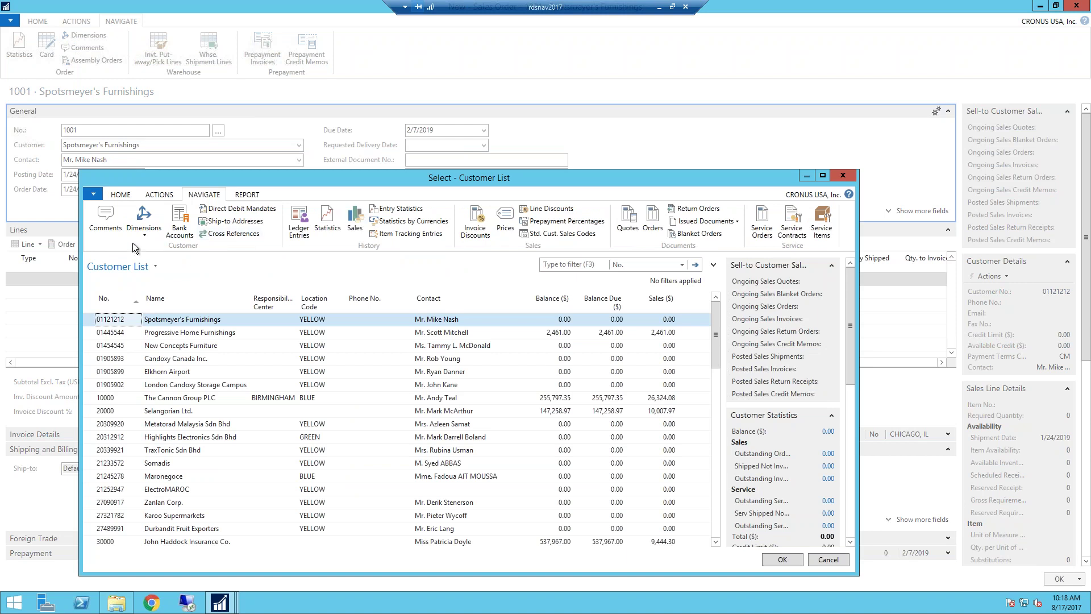
{"action": "left_click", "coordinate": [144, 224]}
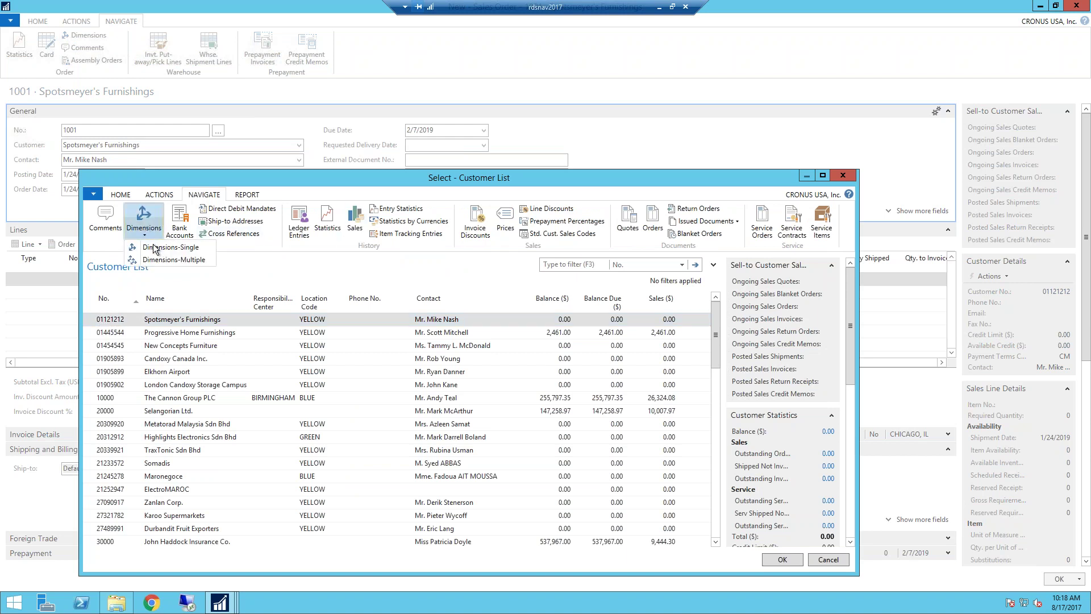
{"action": "left_click", "coordinate": [158, 248]}
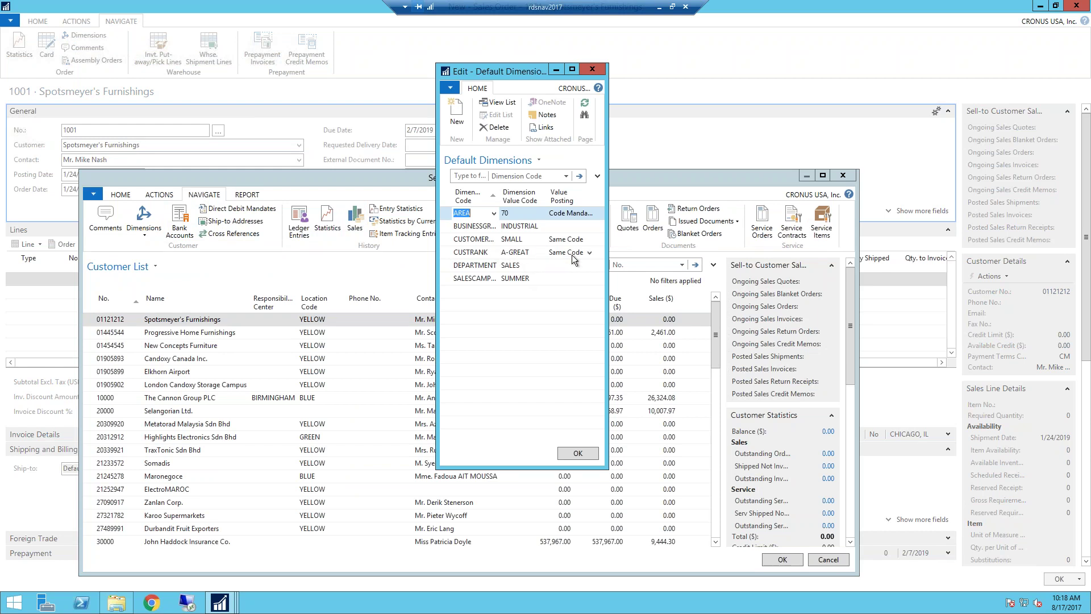
{"action": "key", "text": "Escape"}
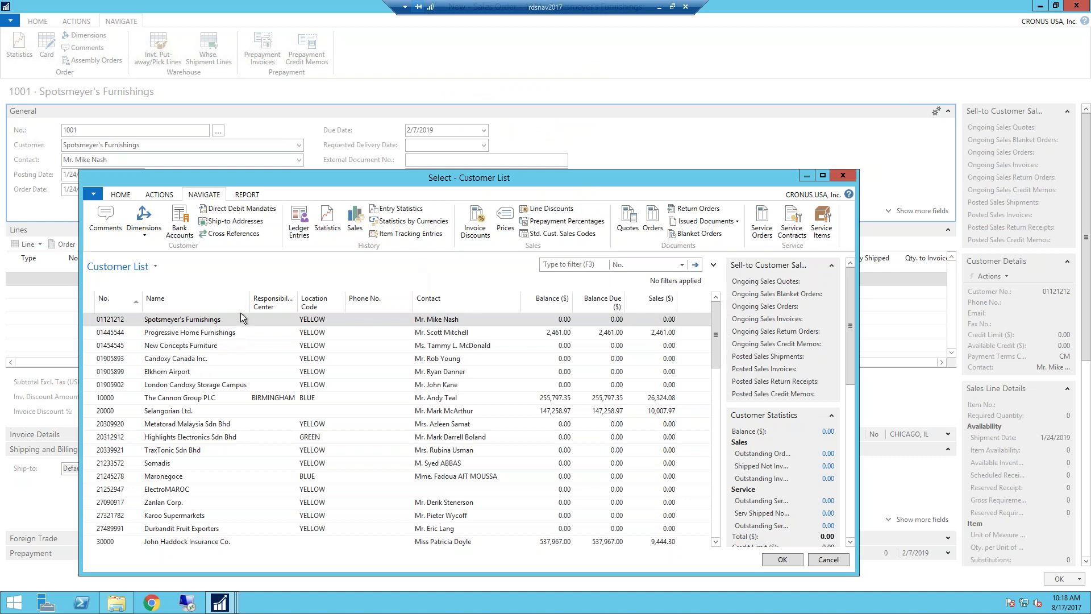
{"action": "key", "text": "Escape"}
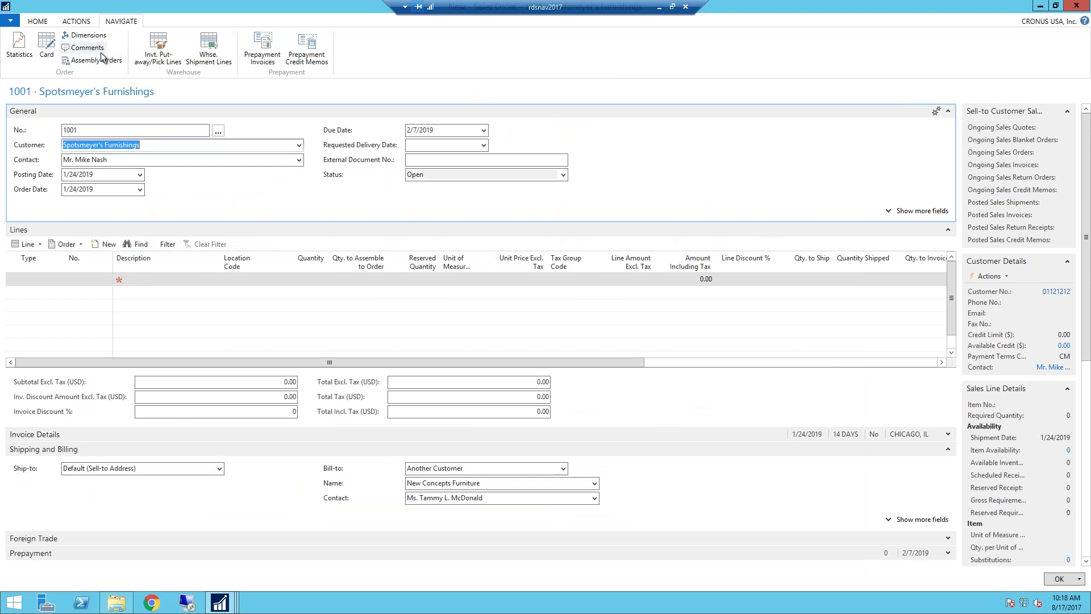
Step: Review the dimension set entries of the Spotsmeyer's Furnishings sales order once more, then close them
{"action": "left_click", "coordinate": [91, 36]}
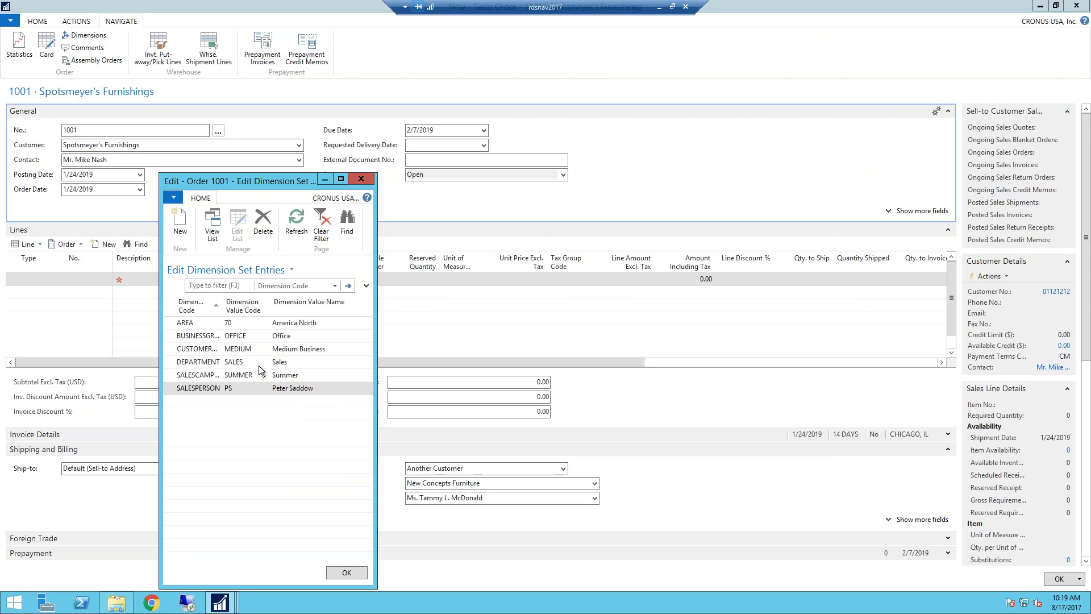
{"action": "key", "text": "Escape"}
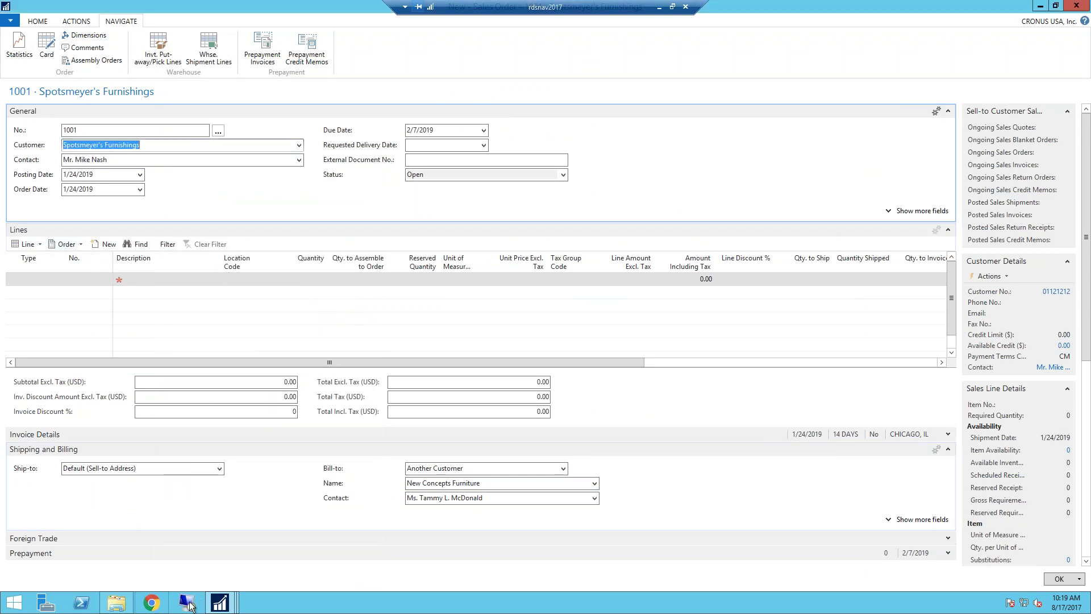
{"action": "mouse_move", "coordinate": [219, 602]}
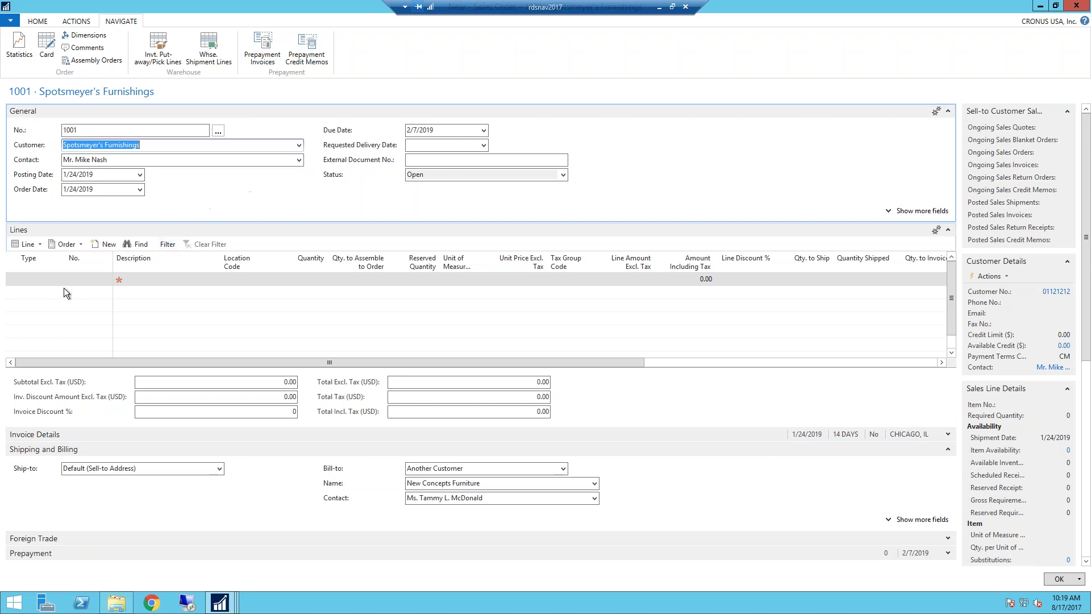
Step: Add the CUSTRANK dimension with value B-GOOD to the sales order header's dimension set entries and close them
{"action": "left_click", "coordinate": [42, 282]}
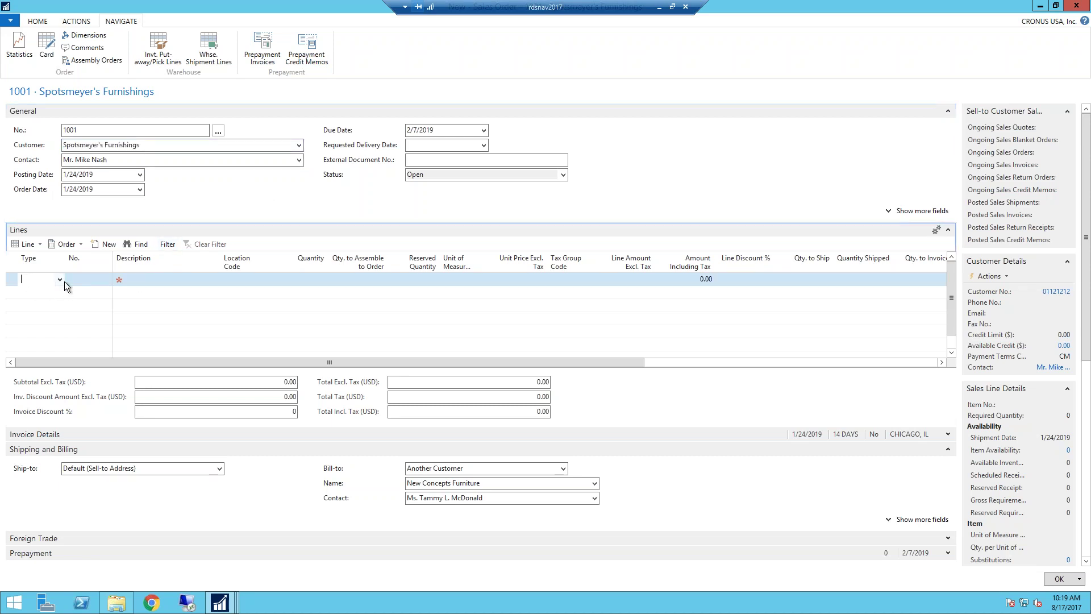
{"action": "left_click", "coordinate": [90, 35]}
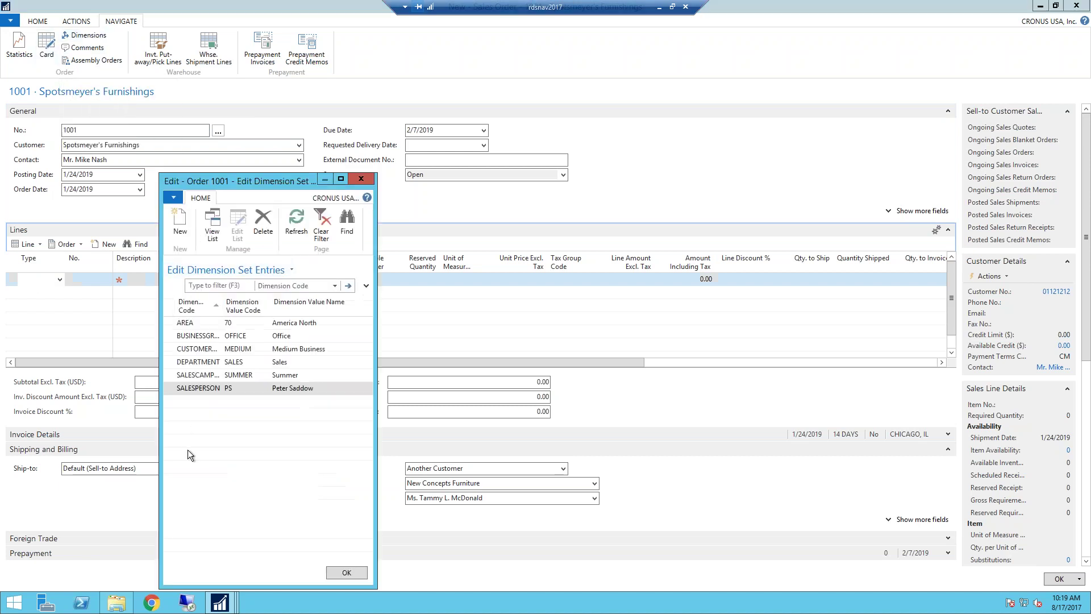
{"action": "left_click", "coordinate": [208, 410]}
{"action": "left_click", "coordinate": [217, 401]}
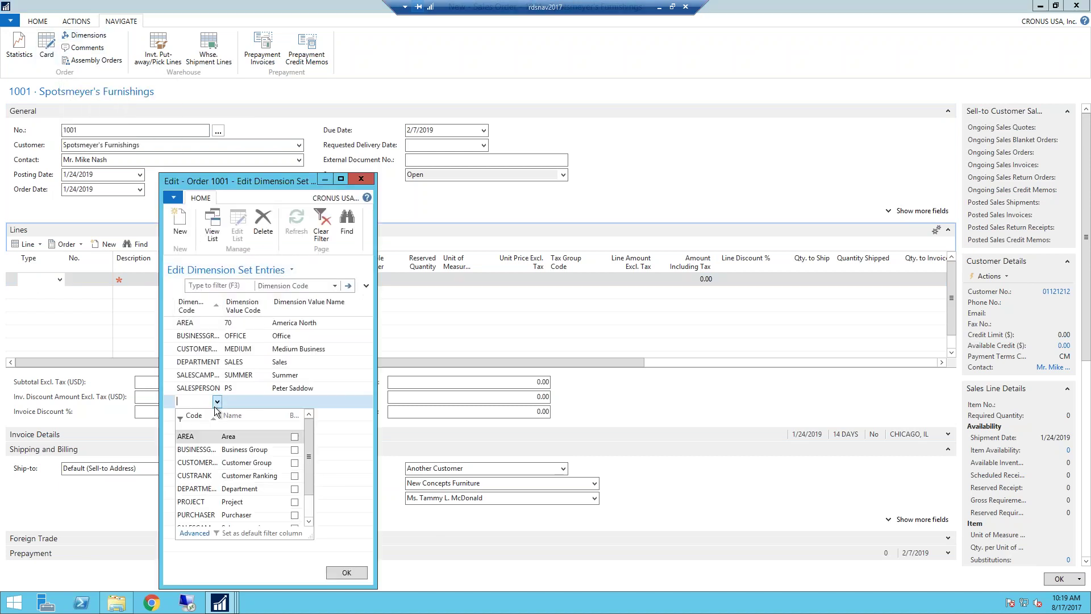
{"action": "left_click", "coordinate": [204, 475]}
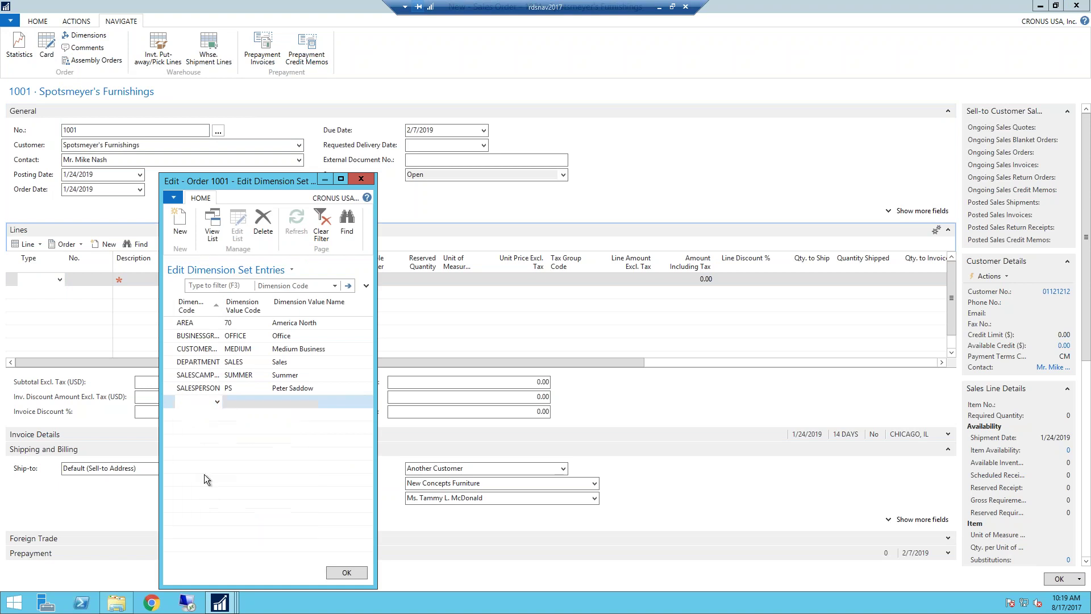
{"action": "left_click", "coordinate": [248, 403]}
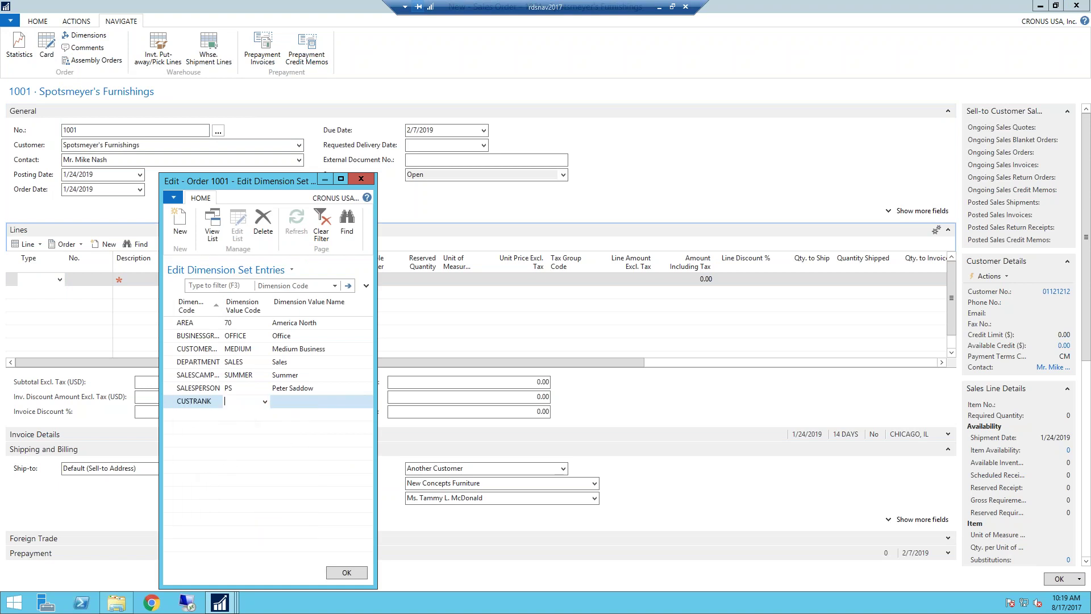
{"action": "left_click", "coordinate": [265, 402]}
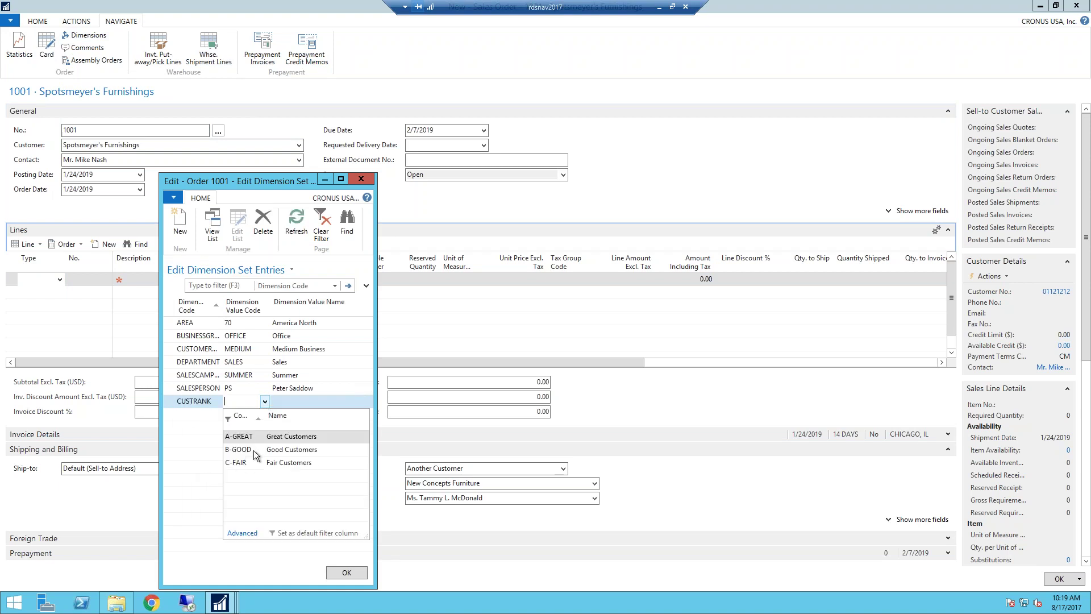
{"action": "left_click", "coordinate": [243, 450]}
{"action": "left_click", "coordinate": [287, 403]}
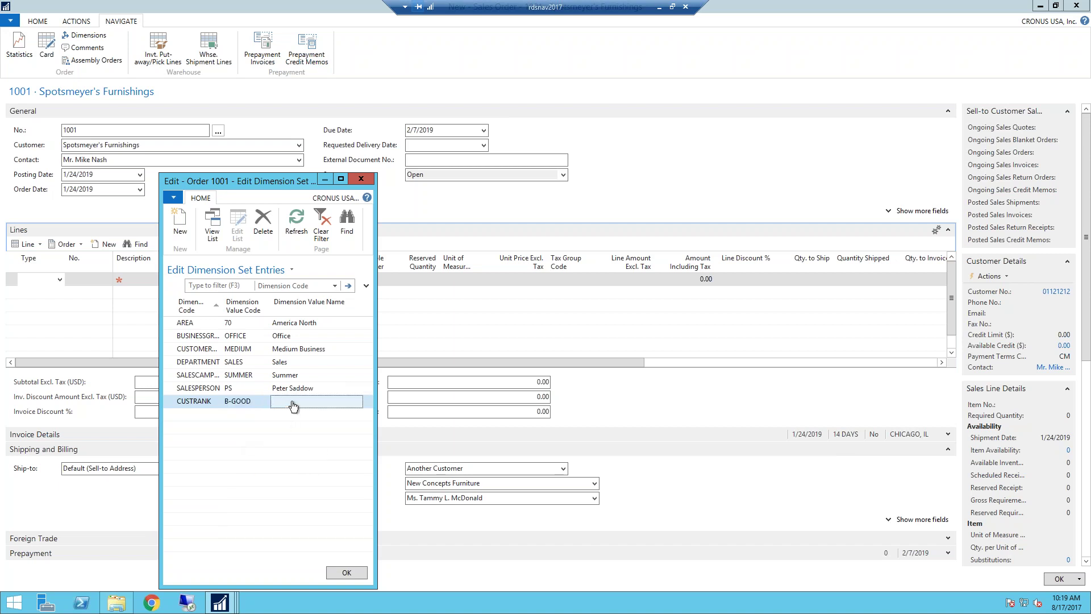
{"action": "left_click", "coordinate": [192, 387]}
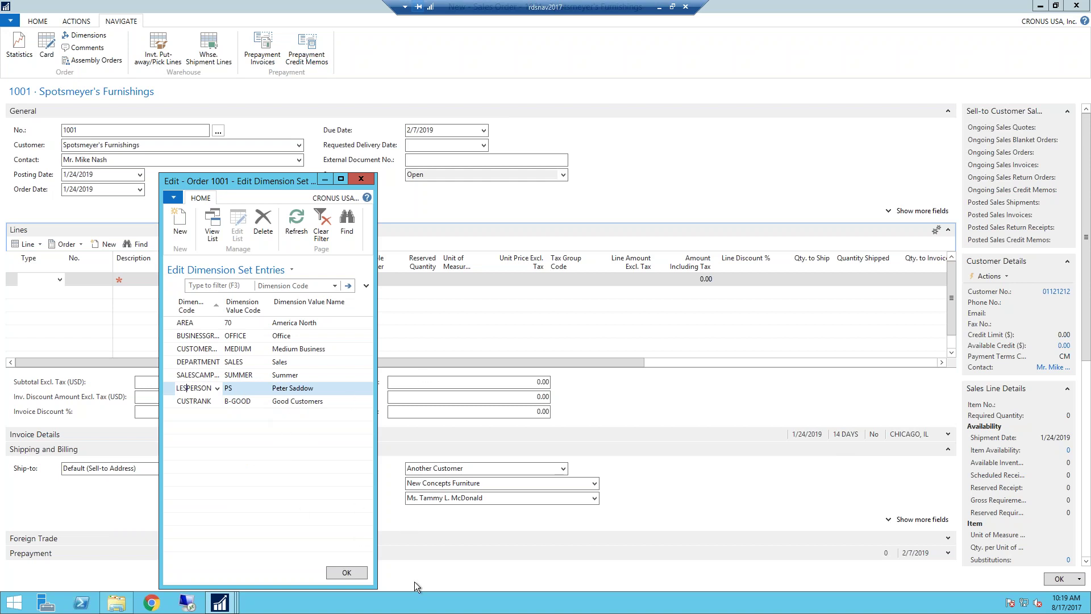
{"action": "left_click", "coordinate": [346, 574]}
{"action": "left_click", "coordinate": [346, 574]}
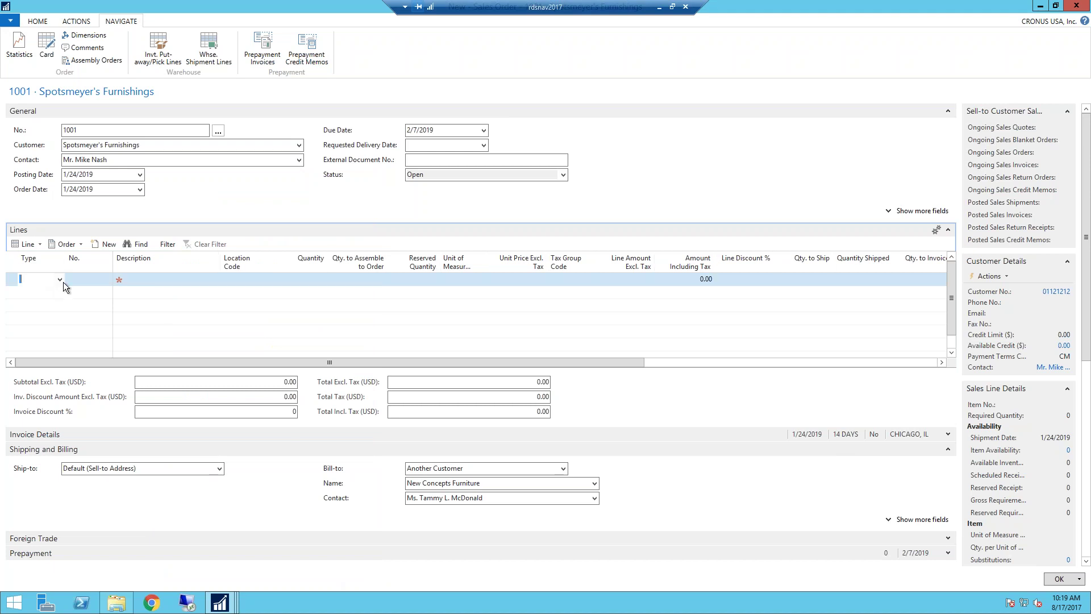
Step: Start the first sales order line as type G/L Account with account 14200, Finished Goods
{"action": "left_click", "coordinate": [63, 282]}
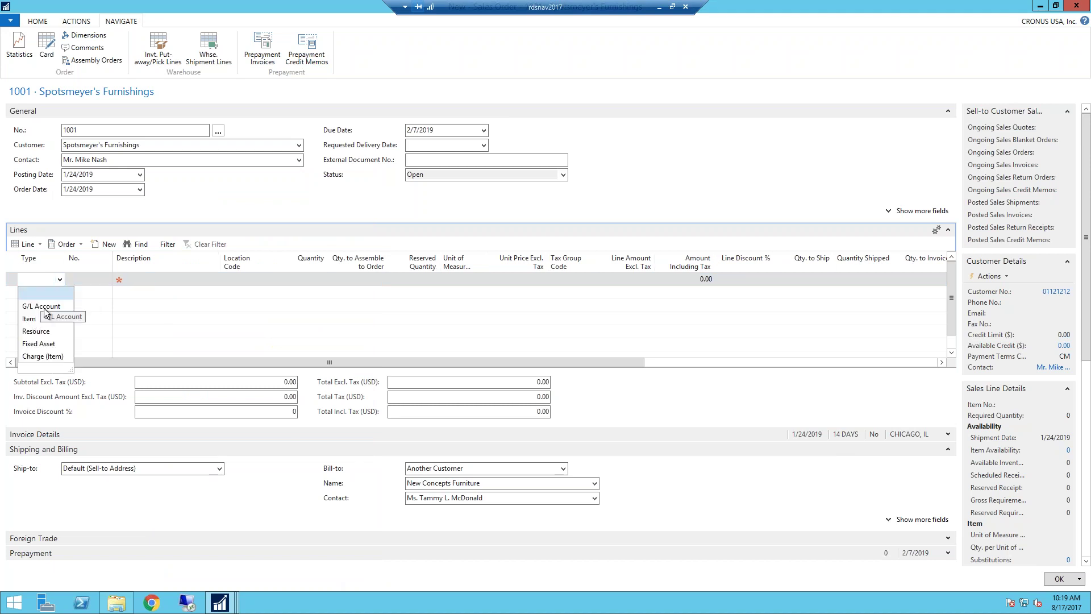
{"action": "left_click", "coordinate": [45, 306]}
{"action": "left_click", "coordinate": [91, 279]}
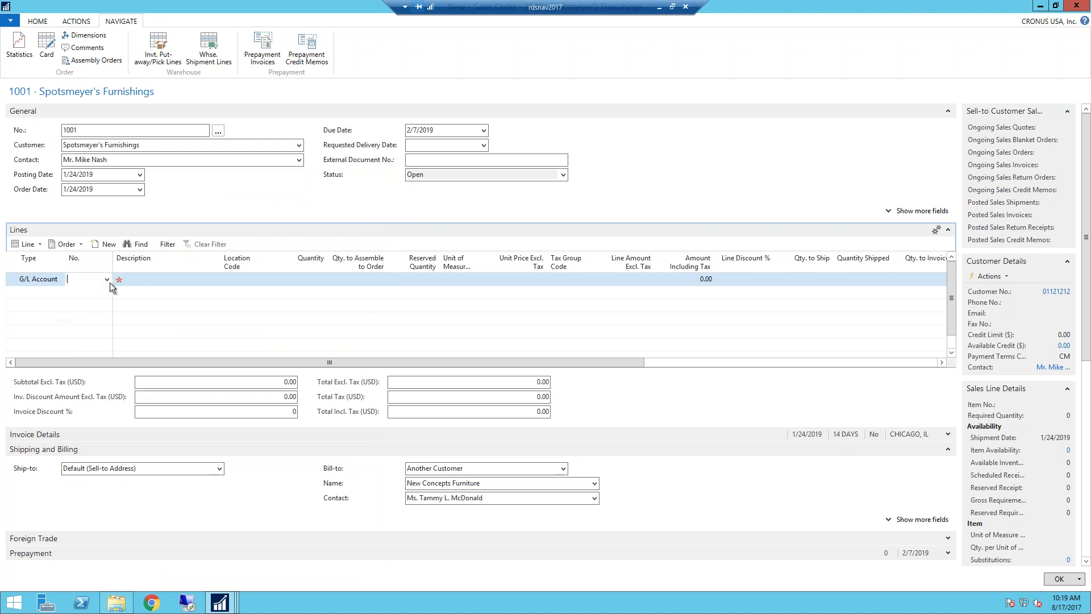
{"action": "left_click", "coordinate": [106, 279]}
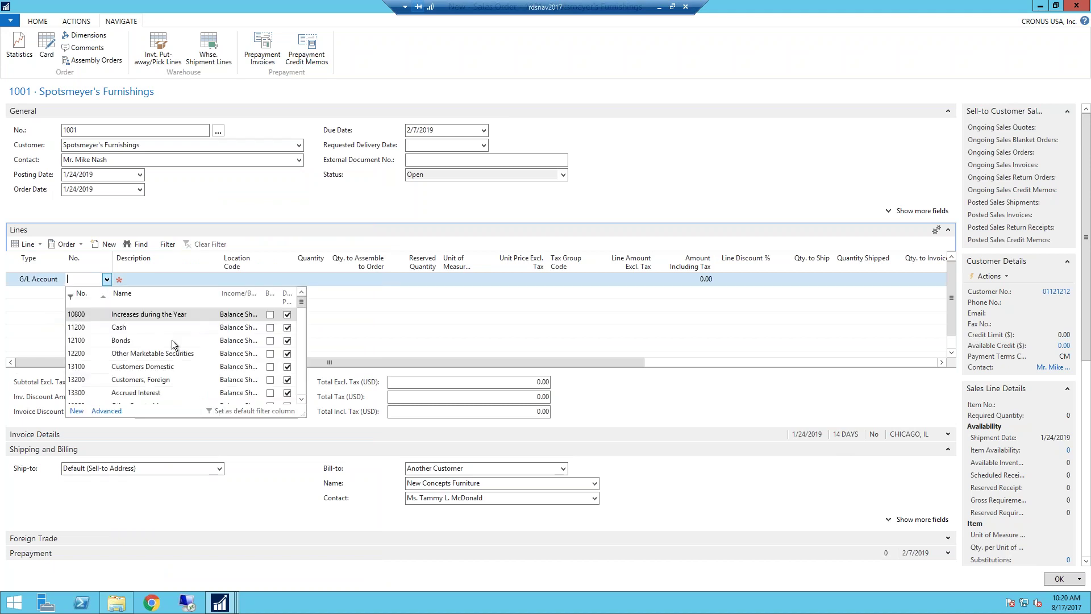
{"action": "scroll", "coordinate": [146, 373], "scroll_direction": "down", "scroll_amount": 3}
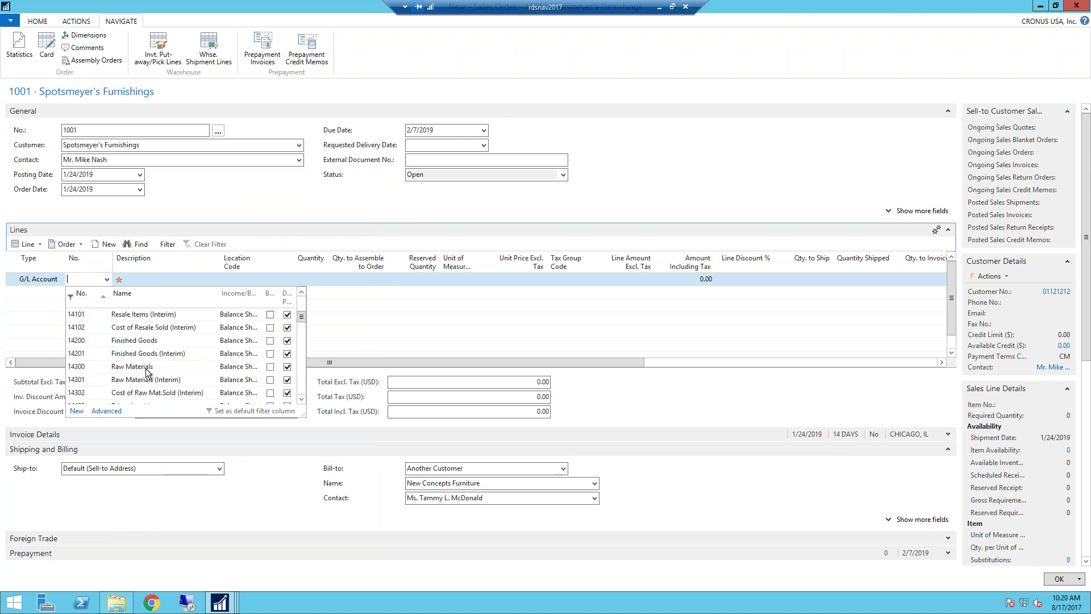
{"action": "left_click", "coordinate": [138, 345]}
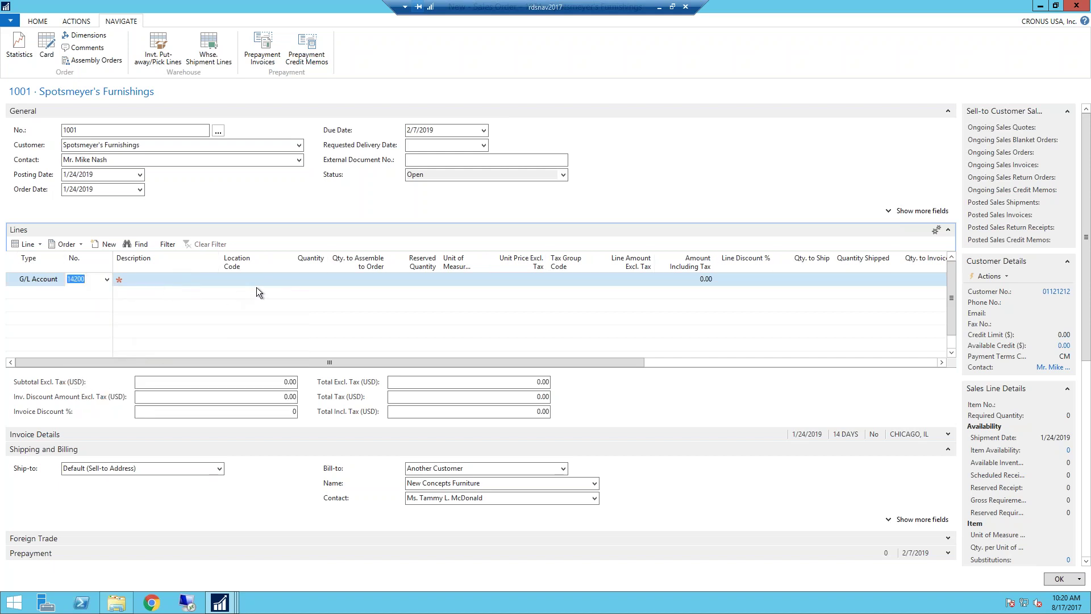
Step: Give the Finished Goods line a quantity of 11 and a unit price excluding tax of 100
{"action": "left_click", "coordinate": [310, 276]}
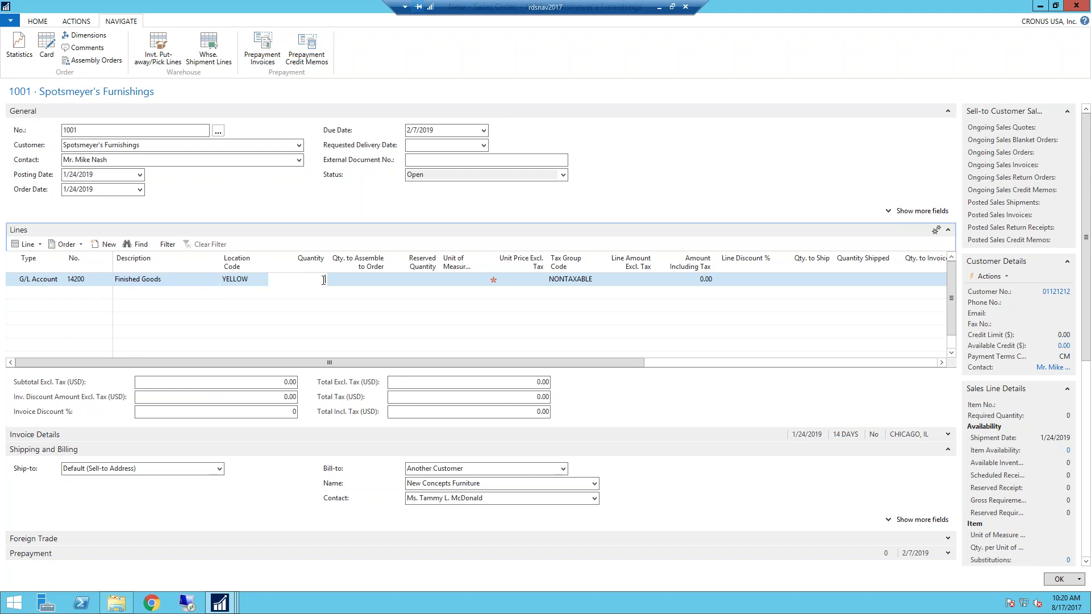
{"action": "type", "text": "11"}
{"action": "left_click", "coordinate": [514, 282]}
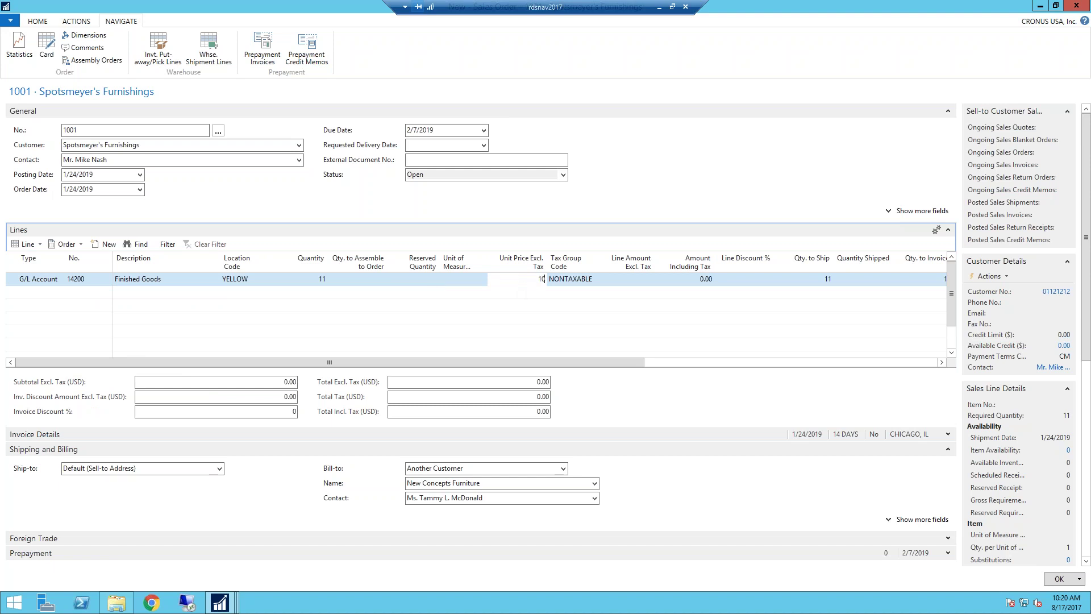
{"action": "type", "text": "100"}
{"action": "key", "text": "Tab"}
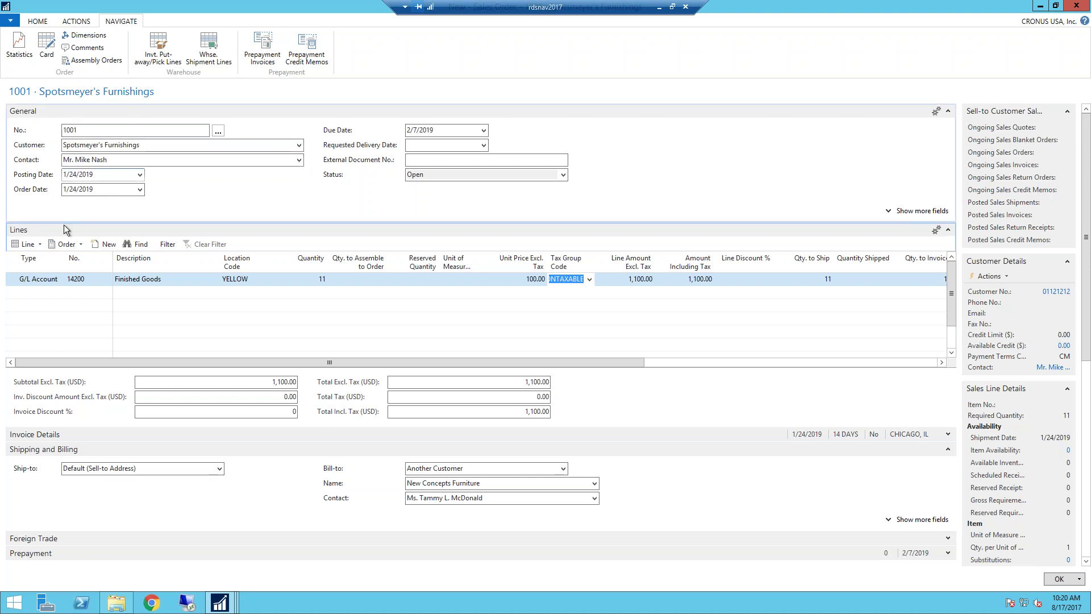
Step: Check the dimension set entries of the Finished Goods order line, then close them
{"action": "left_click", "coordinate": [39, 245]}
{"action": "left_click", "coordinate": [38, 245]}
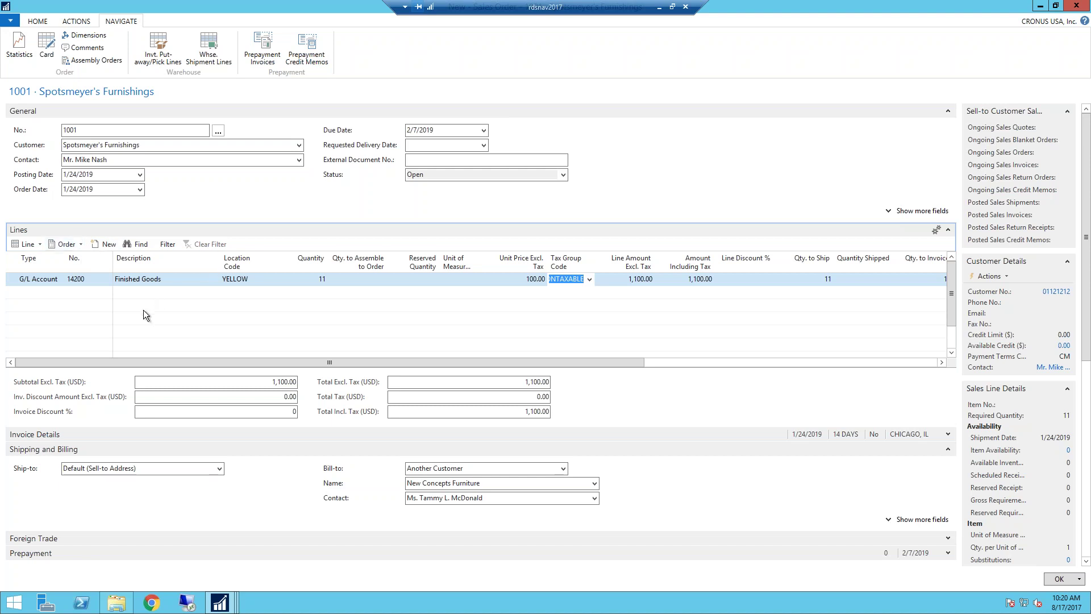
{"action": "left_click", "coordinate": [42, 245]}
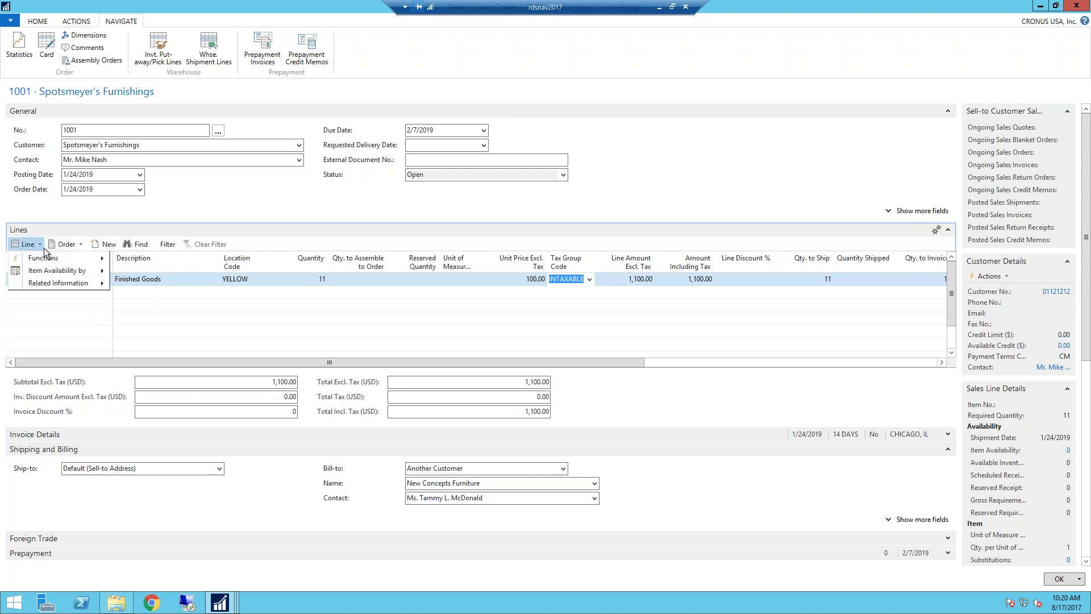
{"action": "left_click", "coordinate": [39, 240]}
{"action": "mouse_move", "coordinate": [56, 281]}
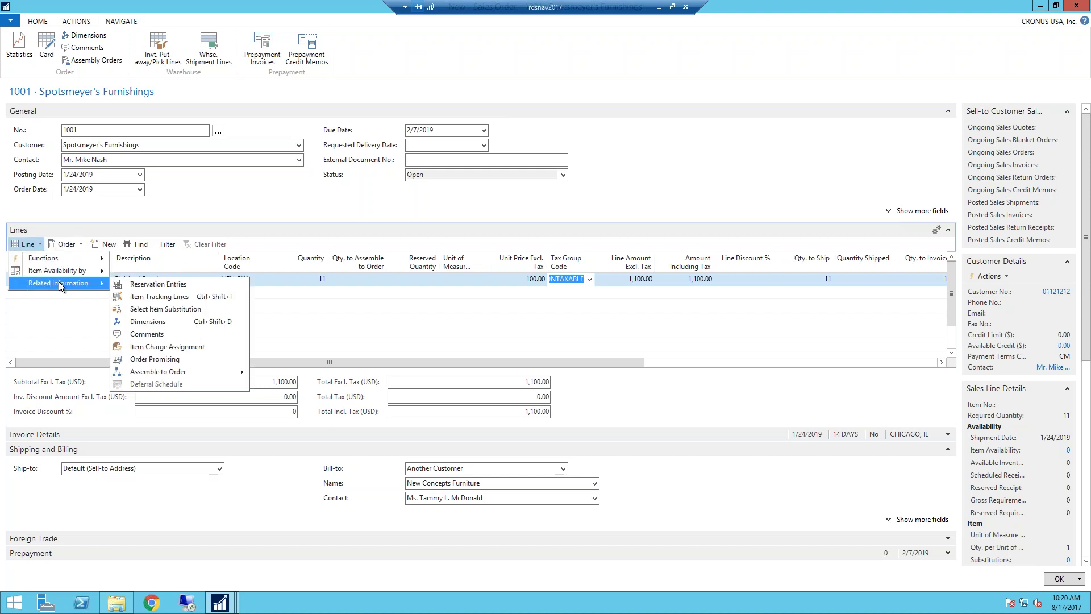
{"action": "left_click", "coordinate": [155, 321]}
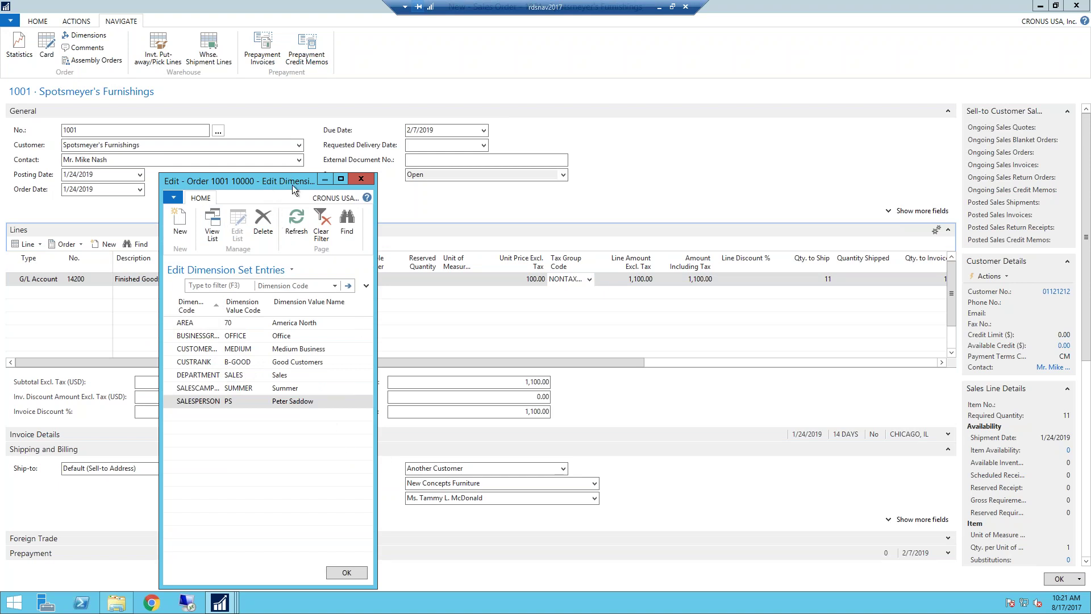
{"action": "key", "text": "Escape"}
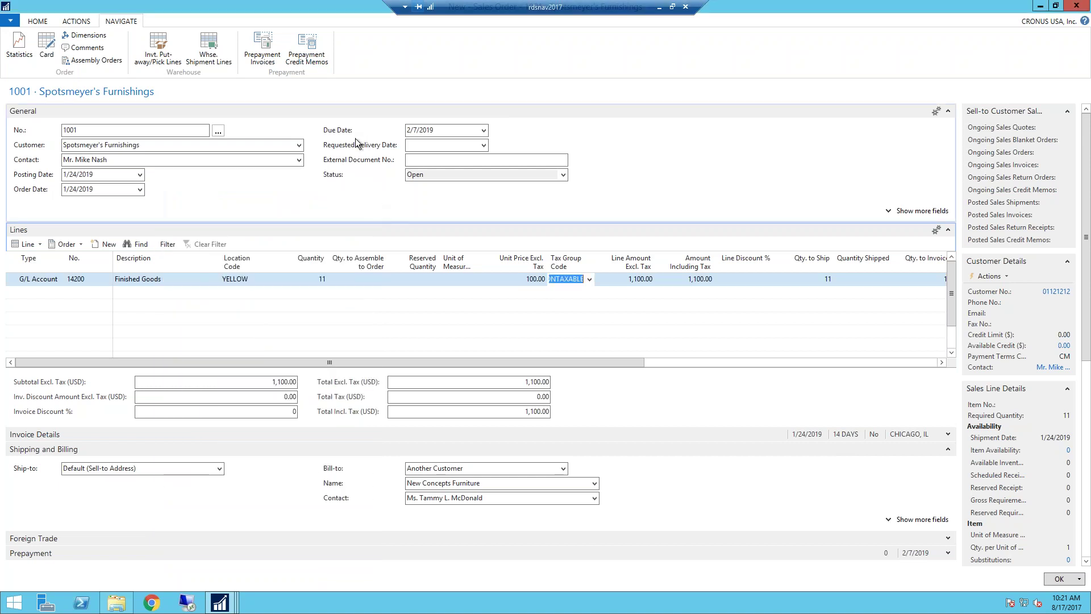
Step: Post the sales order with the Ship and Invoice option and open the resulting posted invoice
{"action": "left_click", "coordinate": [46, 21]}
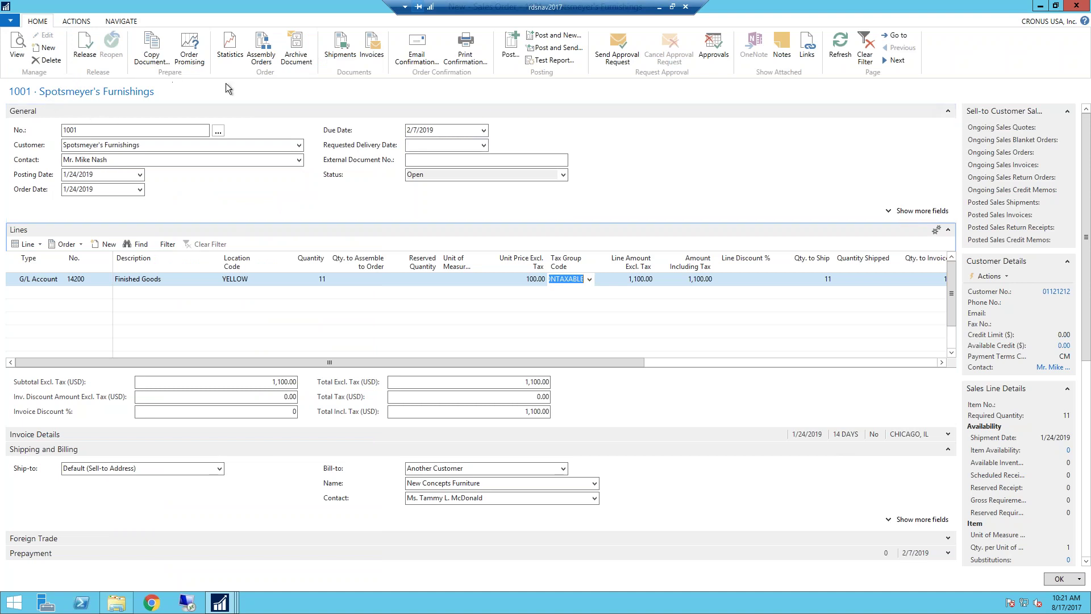
{"action": "left_click", "coordinate": [508, 54]}
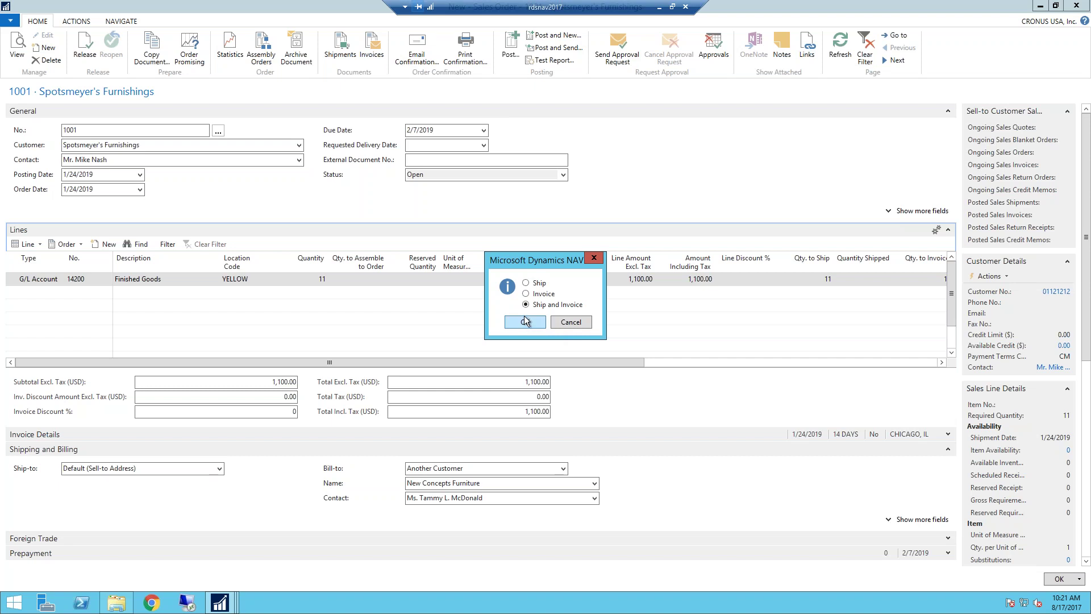
{"action": "left_click", "coordinate": [525, 323]}
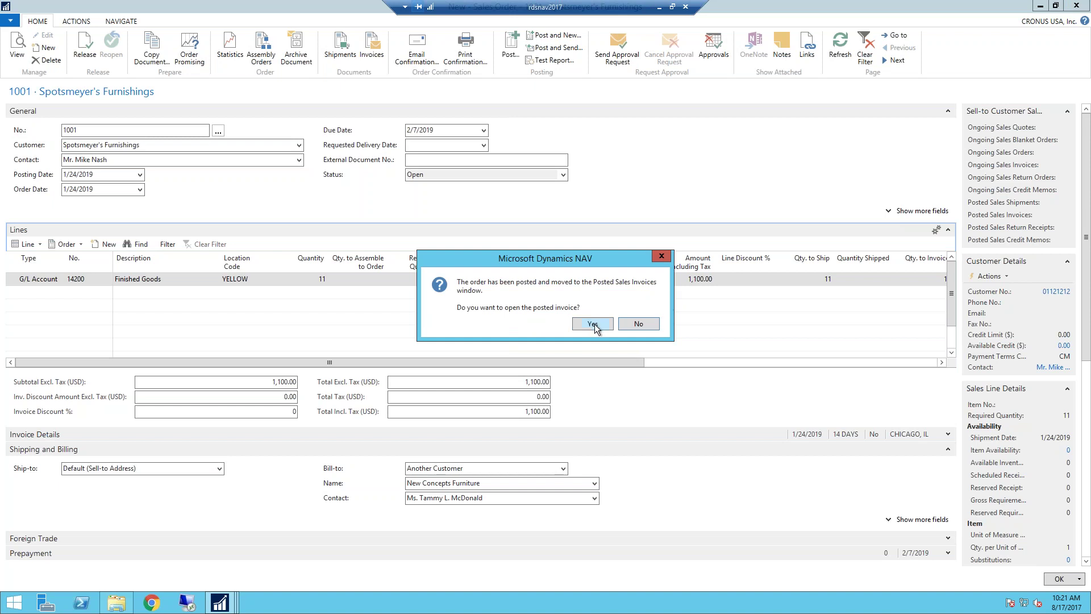
{"action": "left_click", "coordinate": [594, 324]}
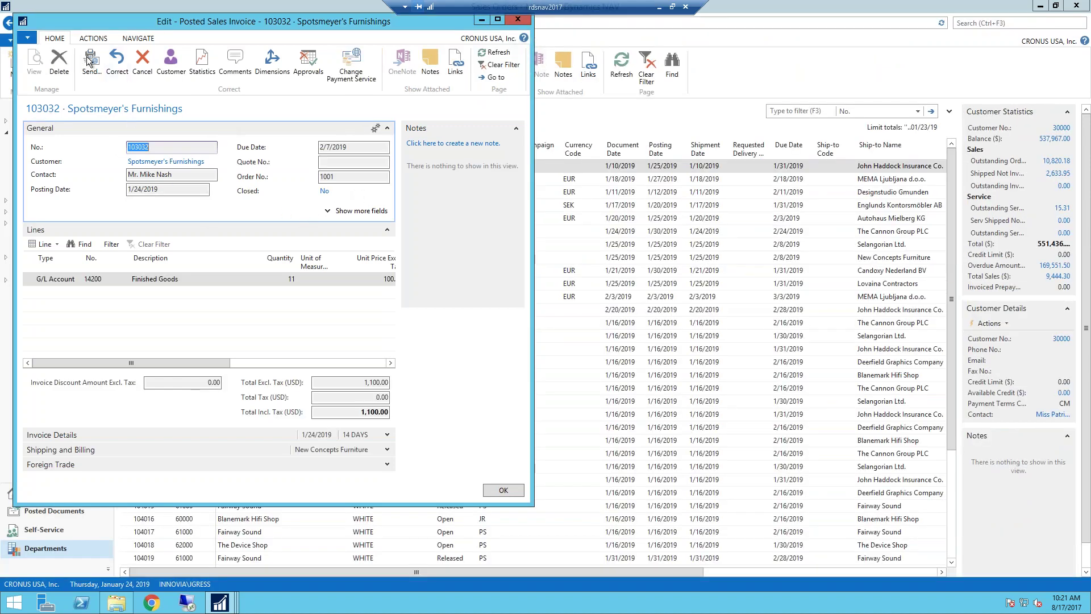
Step: Review the dimension set entries of the posted sales invoice, then close them
{"action": "left_click", "coordinate": [272, 63]}
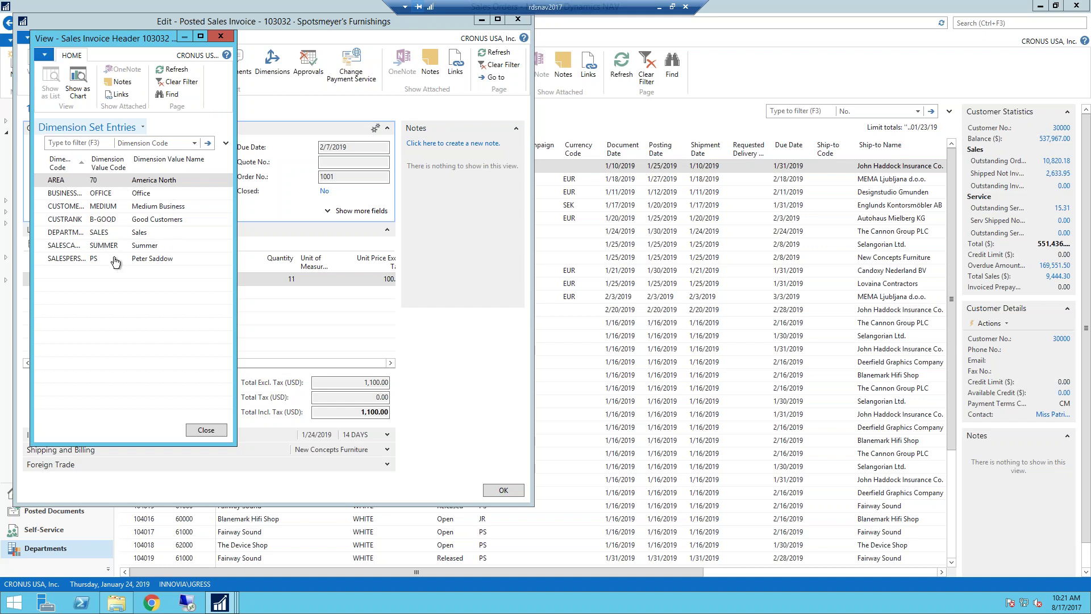
{"action": "key", "text": "Escape"}
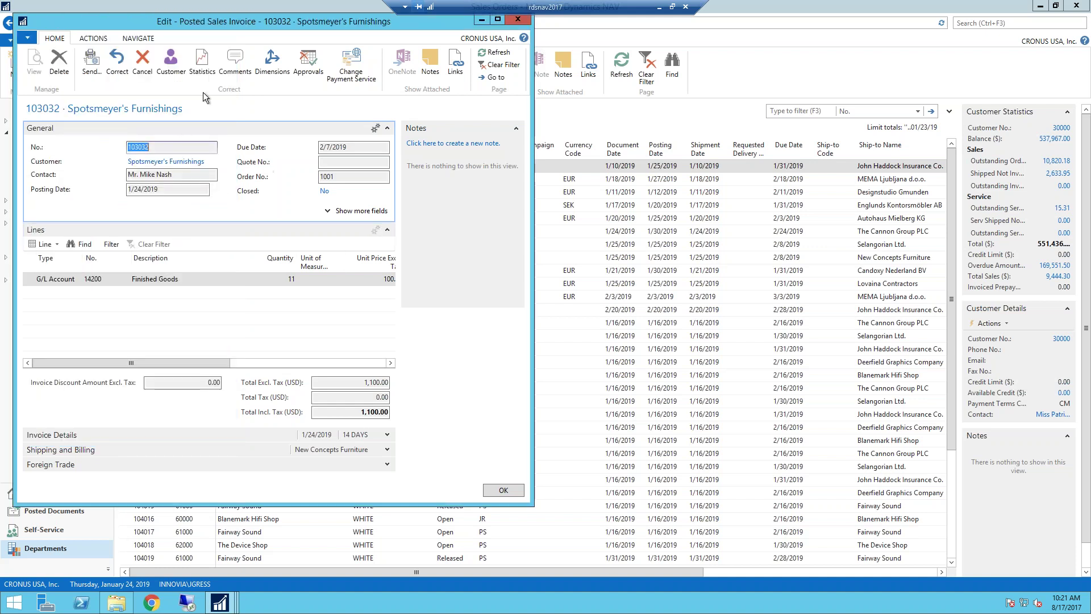
Step: Find the entries related to the posted sales invoice with the Navigate function
{"action": "left_click", "coordinate": [143, 40]}
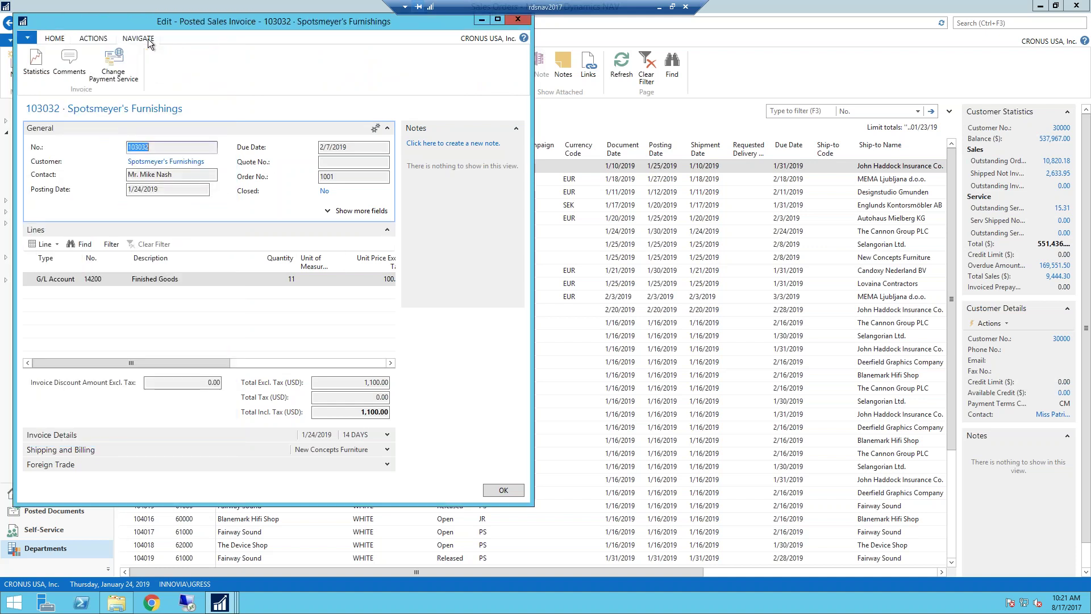
{"action": "left_click", "coordinate": [59, 41]}
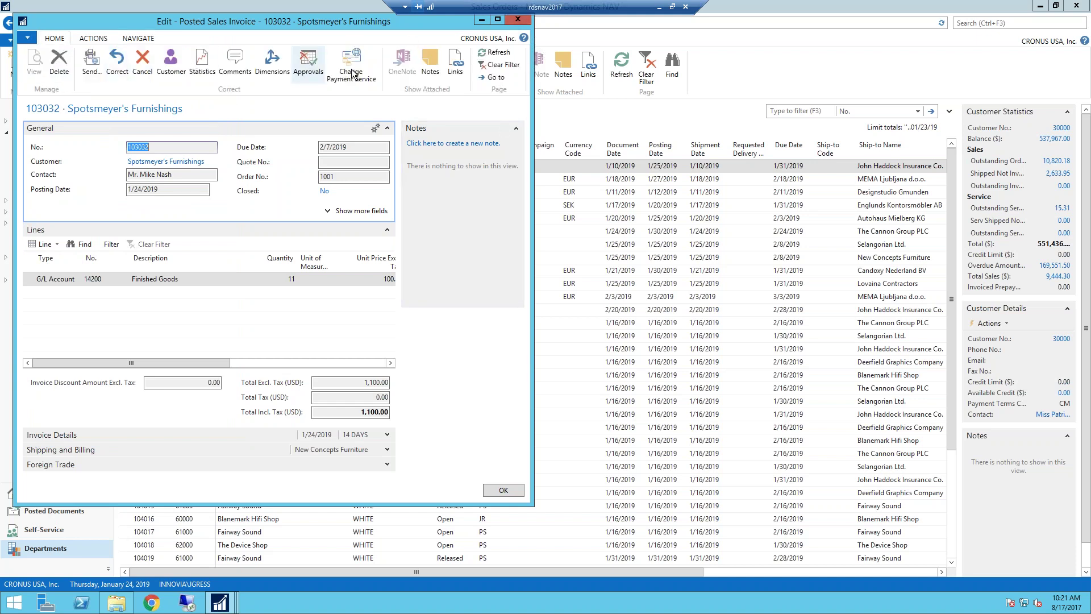
{"action": "left_click", "coordinate": [498, 19]}
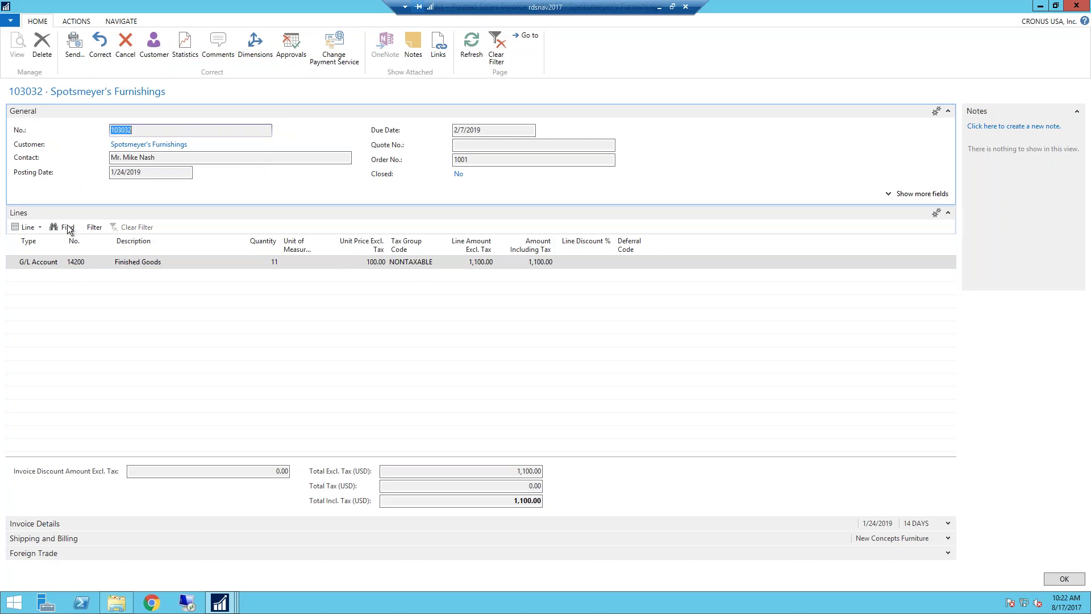
{"action": "left_click", "coordinate": [119, 23]}
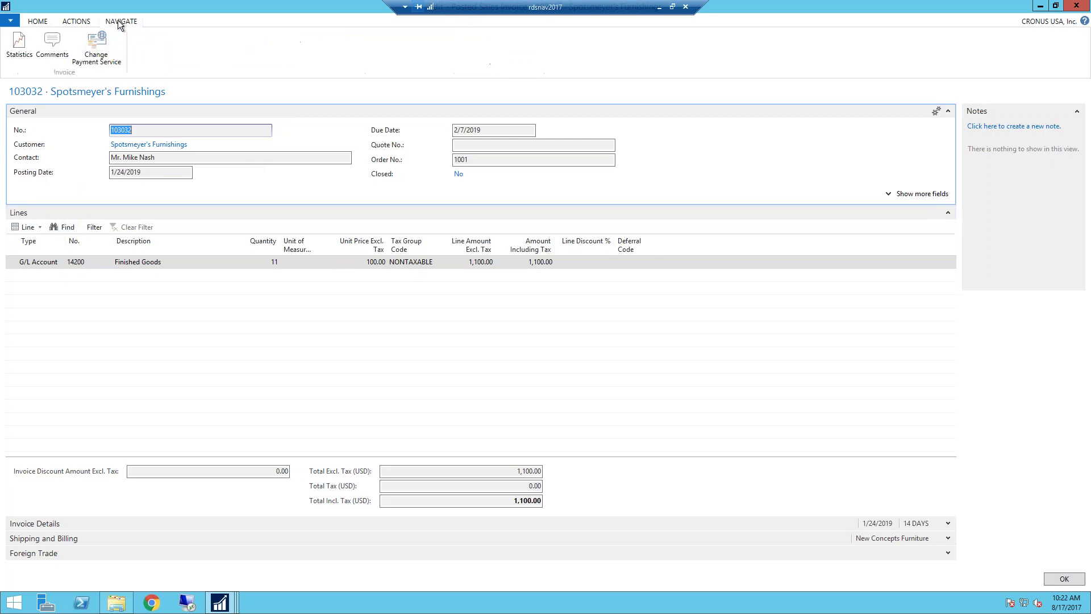
{"action": "left_click", "coordinate": [80, 22]}
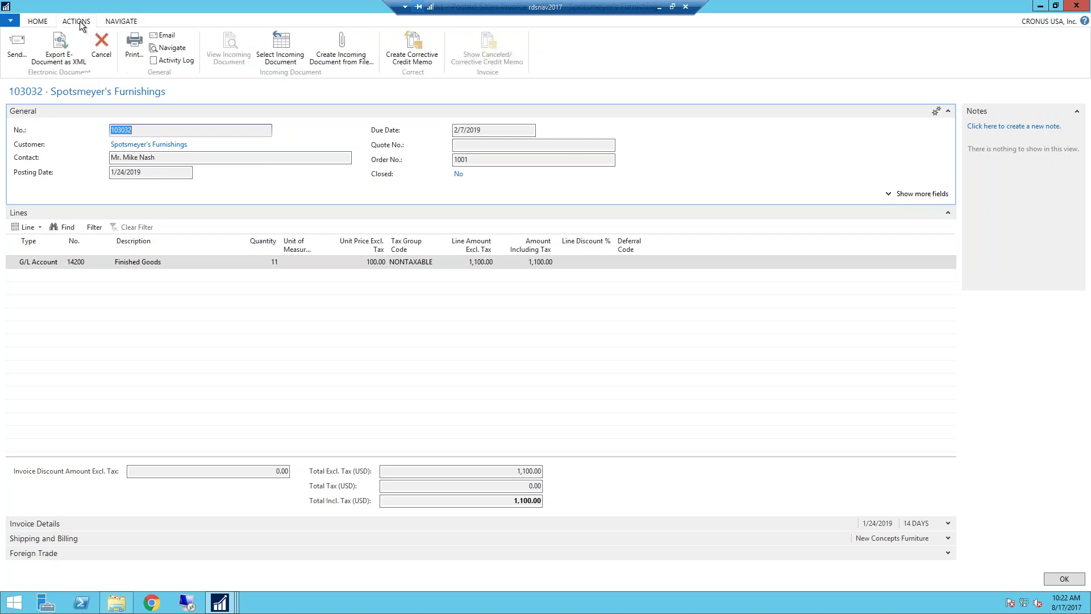
{"action": "left_click", "coordinate": [174, 50]}
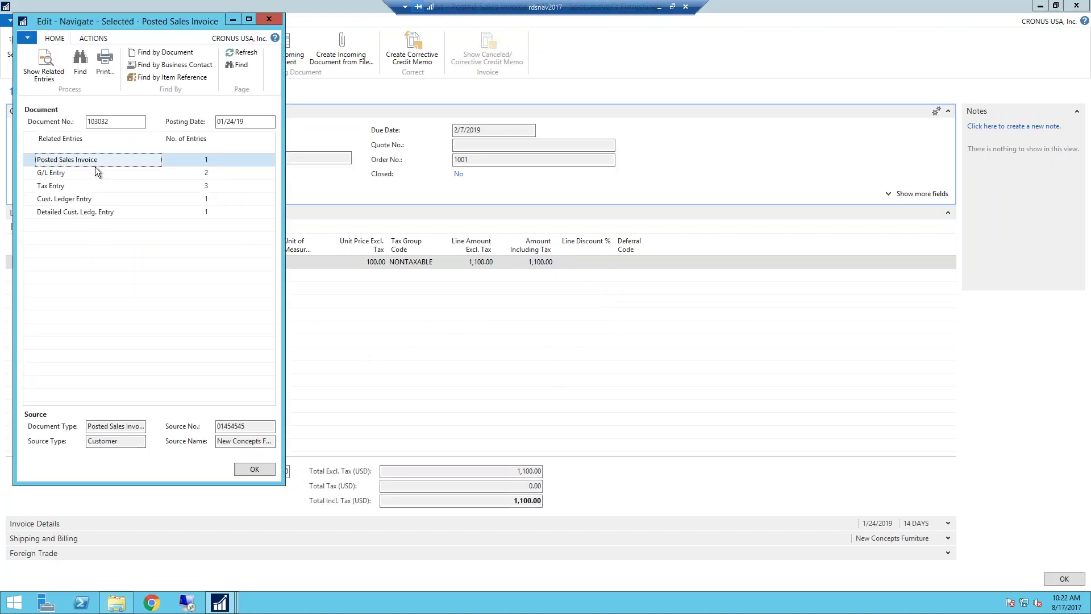
Step: Show the related G/L entries, review the dimension set of the Finished Goods entry, then close both lists
{"action": "left_click", "coordinate": [55, 173]}
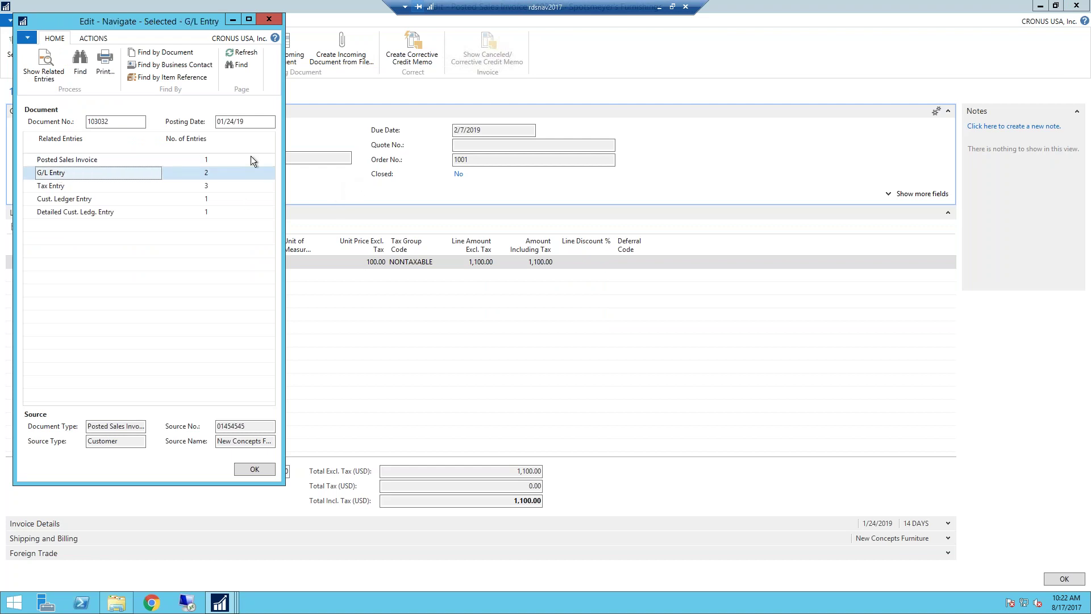
{"action": "left_click", "coordinate": [46, 67]}
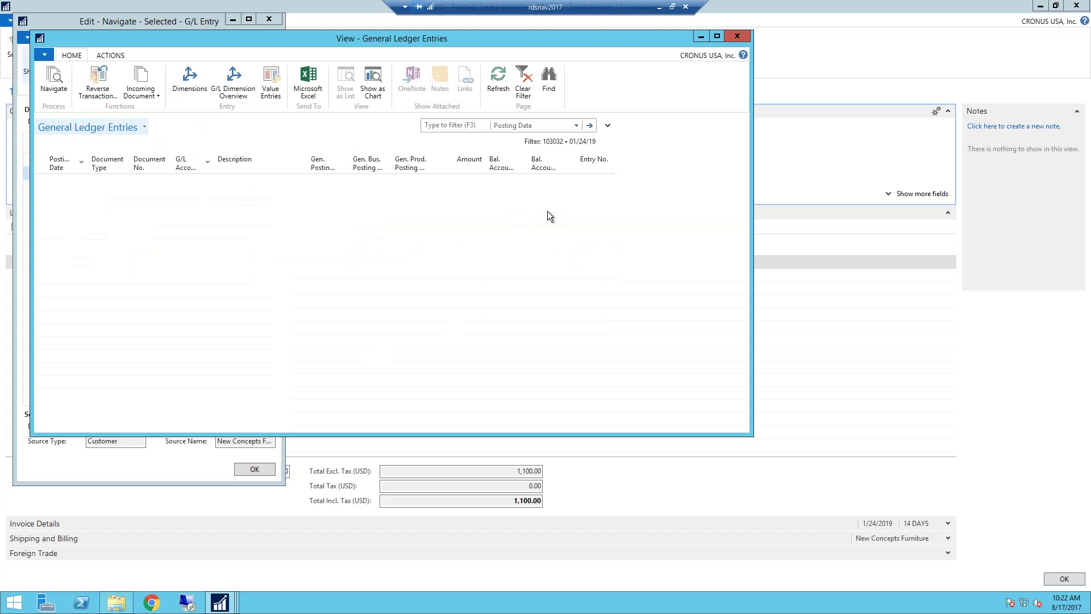
{"action": "left_click", "coordinate": [196, 83]}
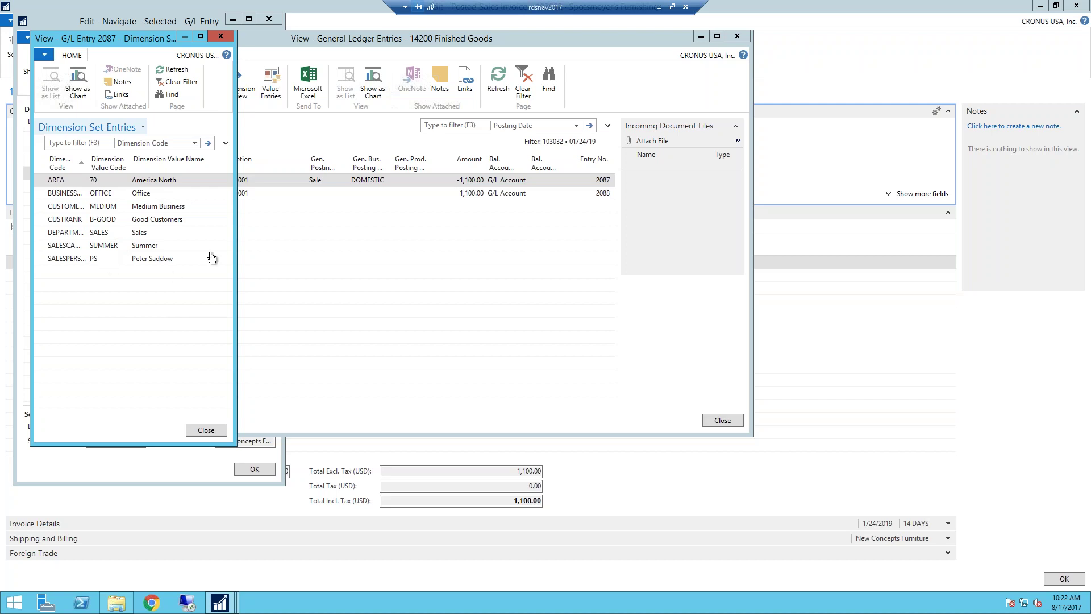
{"action": "key", "text": "Escape"}
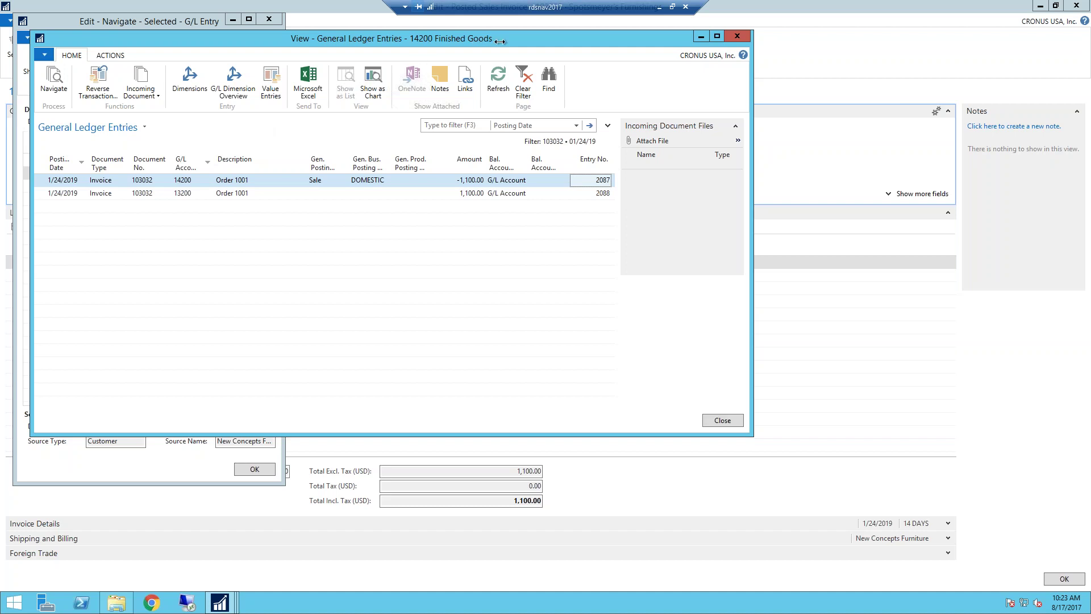
{"action": "key", "text": "Escape"}
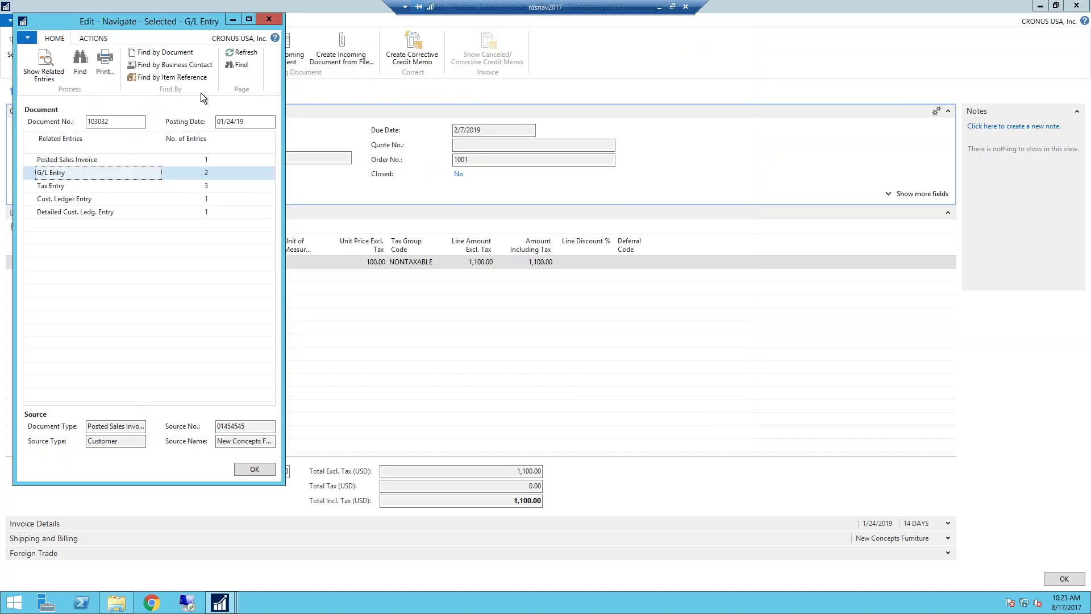
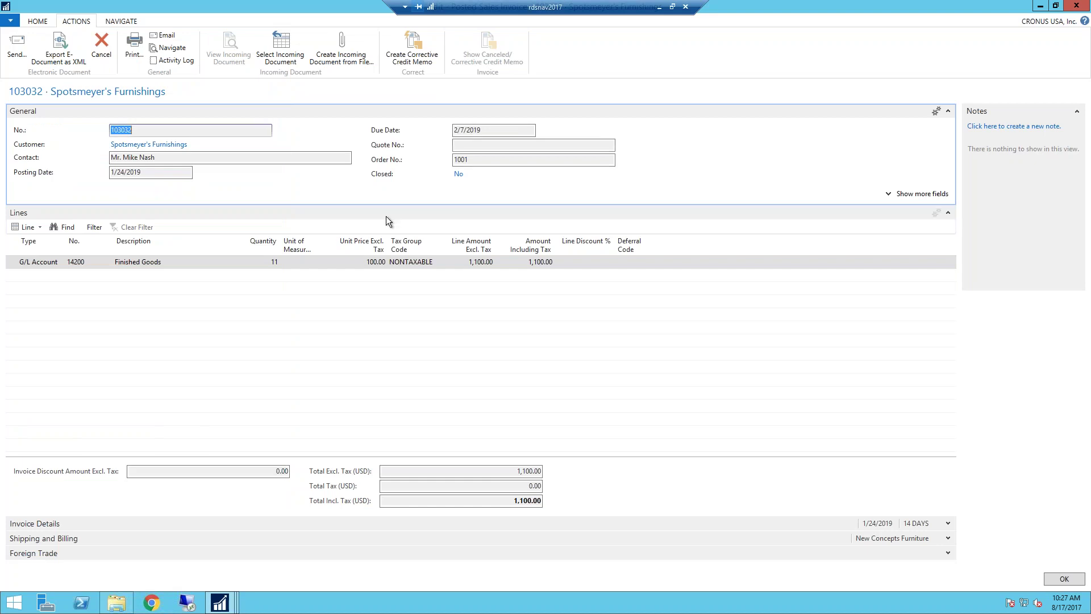
Step: Open the posted invoice's dimension set entries and view the About This Page information for that list
{"action": "left_click_drag", "start_coordinate": [291, 4], "coordinate": [292, 57]}
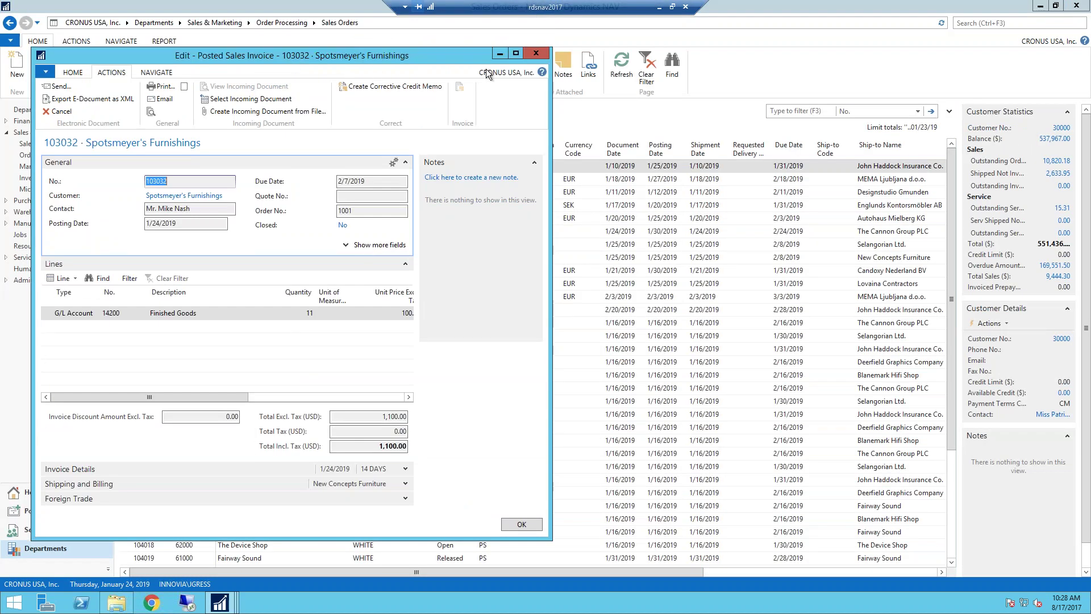
{"action": "left_click", "coordinate": [514, 55]}
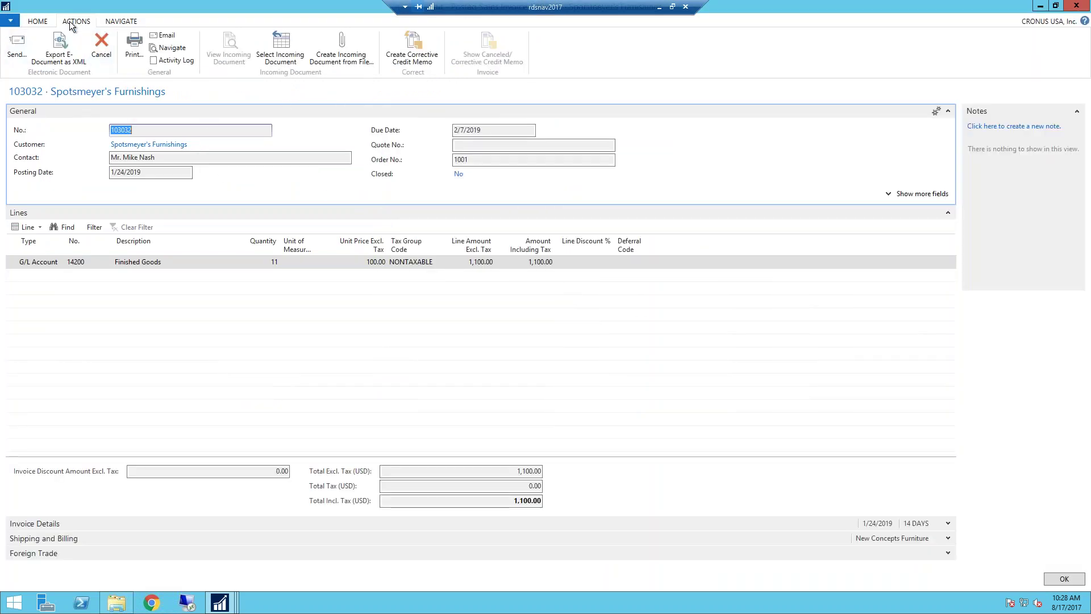
{"action": "left_click", "coordinate": [40, 22]}
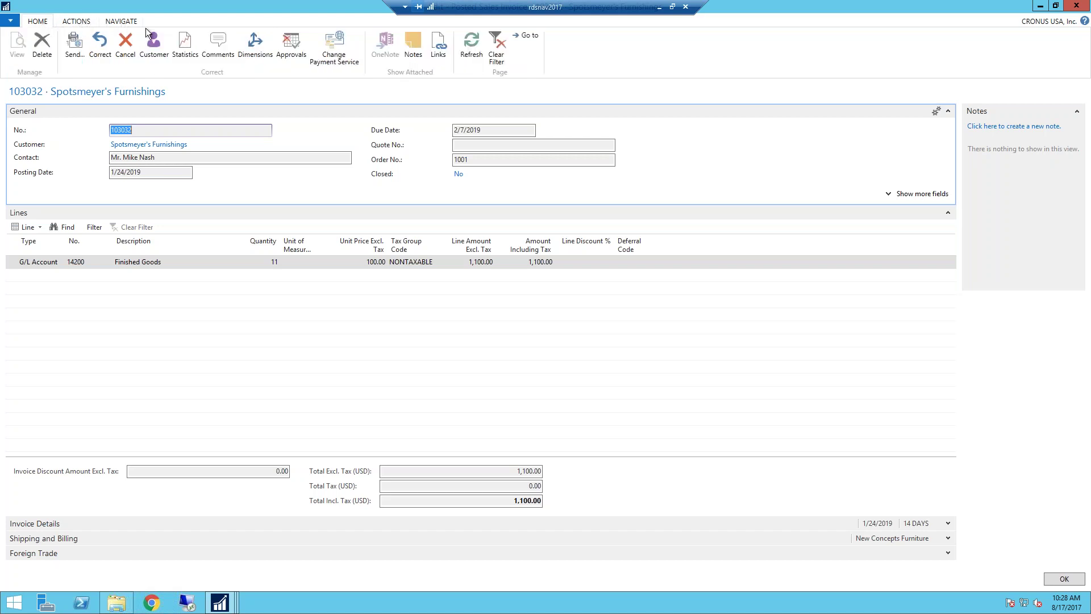
{"action": "left_click", "coordinate": [255, 48]}
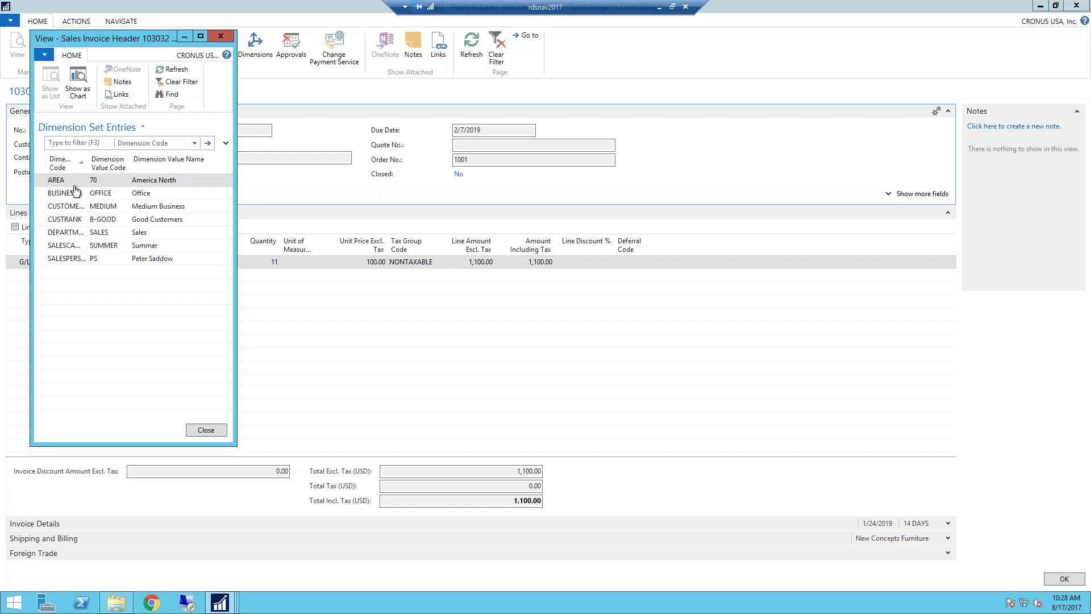
{"action": "left_click", "coordinate": [43, 54]}
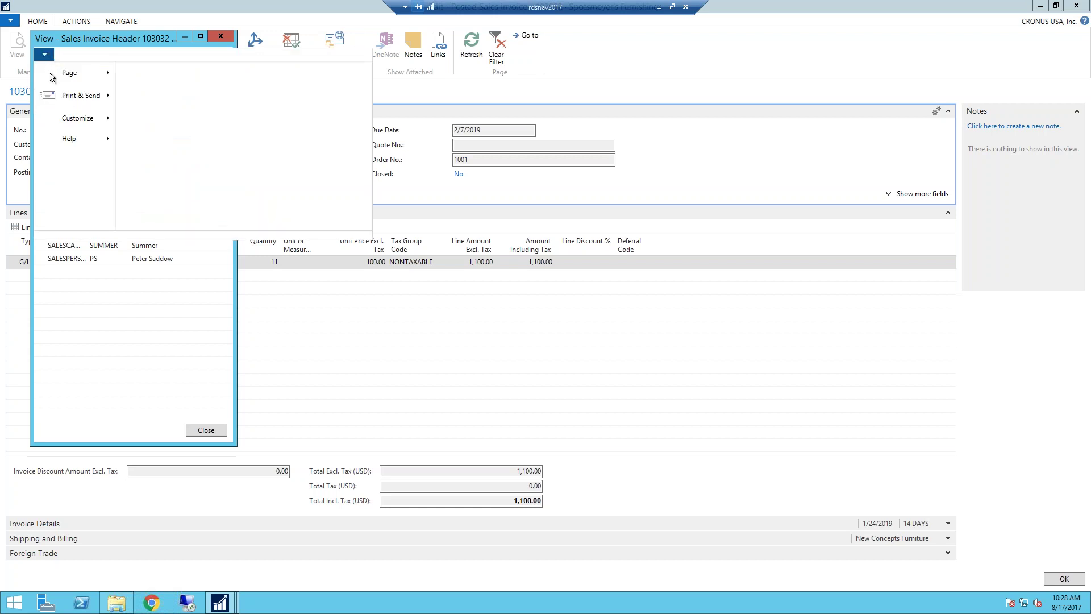
{"action": "mouse_move", "coordinate": [68, 142]}
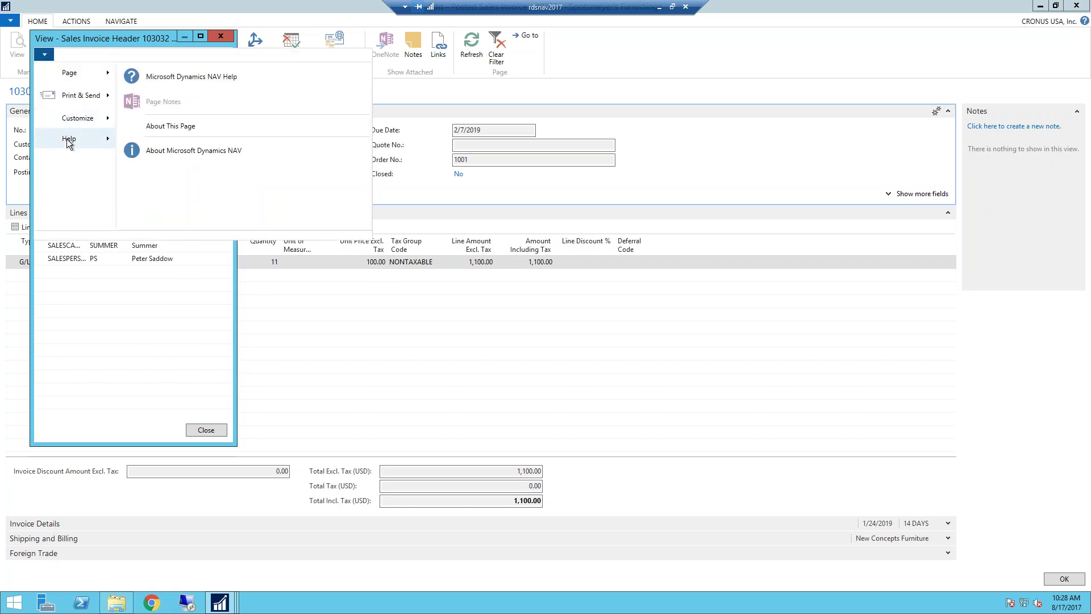
{"action": "left_click", "coordinate": [175, 127]}
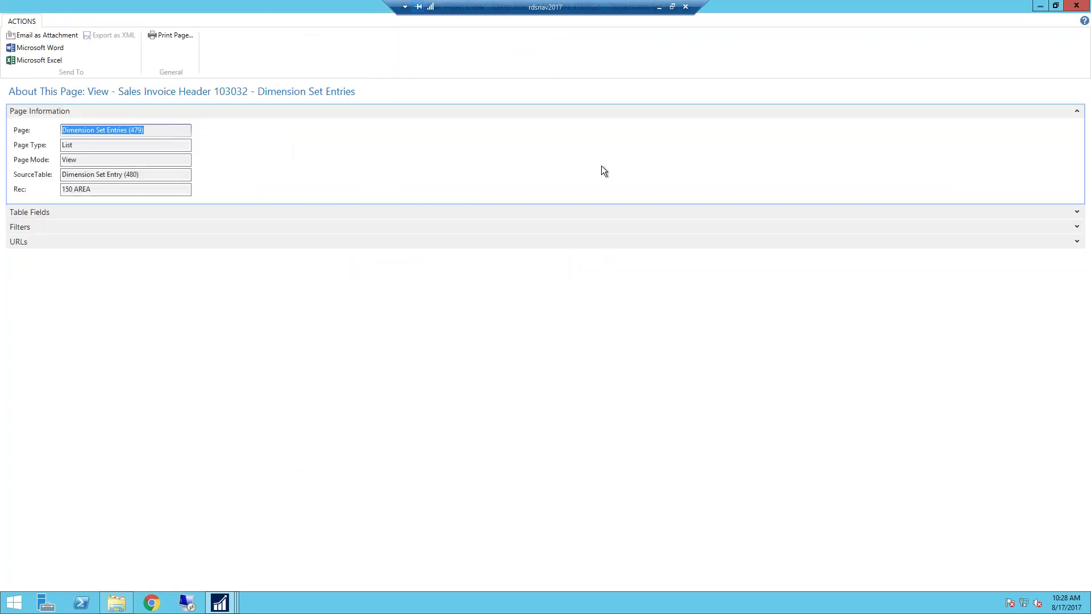
Step: Check the Dimension Set ID among the table fields, then close the page information and the dimension set entries
{"action": "left_click", "coordinate": [1076, 212]}
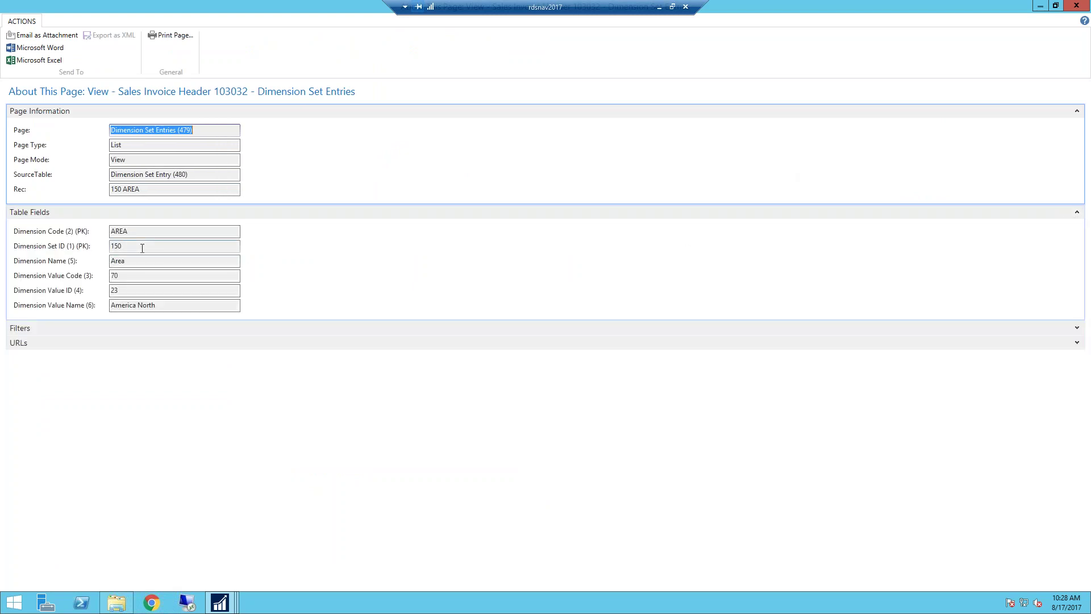
{"action": "left_click", "coordinate": [83, 241]}
{"action": "left_click", "coordinate": [164, 245]}
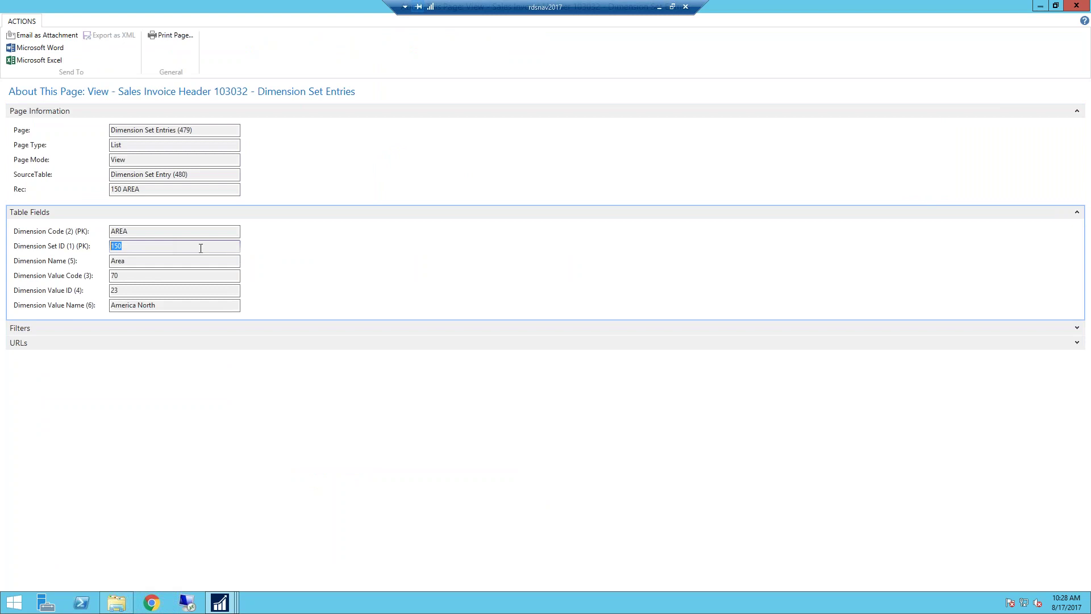
{"action": "key", "text": "Escape"}
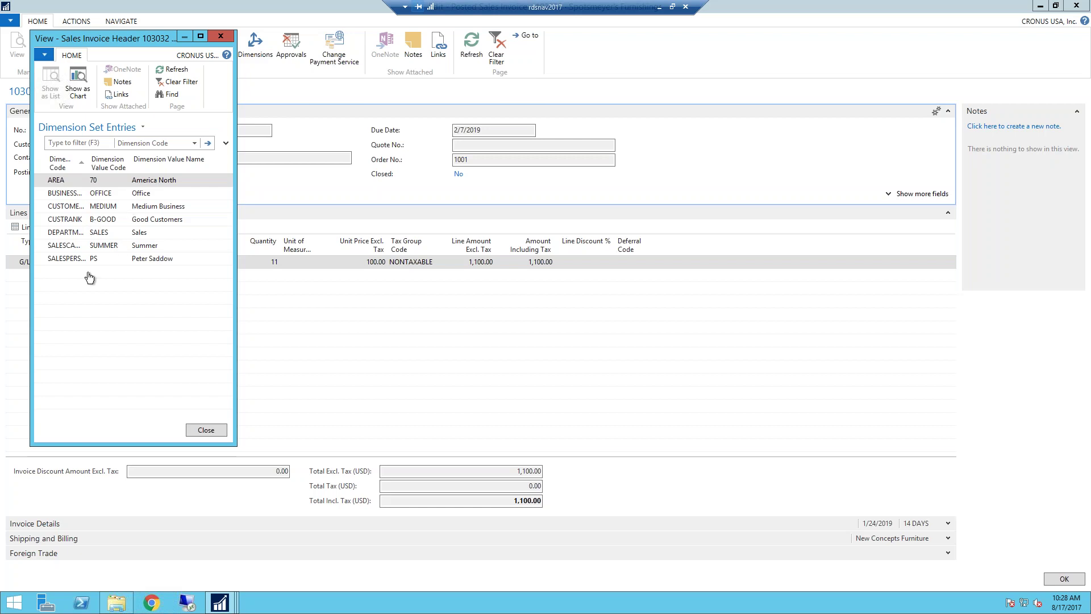
{"action": "key", "text": "Escape"}
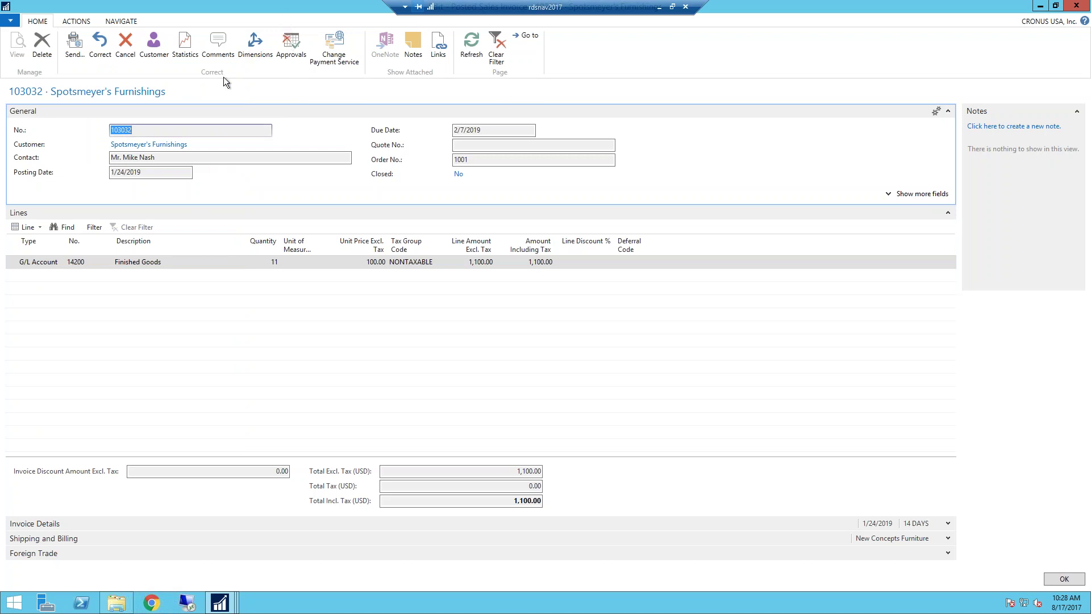
Step: Check the Dimension Set ID in the posted invoice's About This Page information, then review its dimension set entries again and close them
{"action": "left_click", "coordinate": [11, 21]}
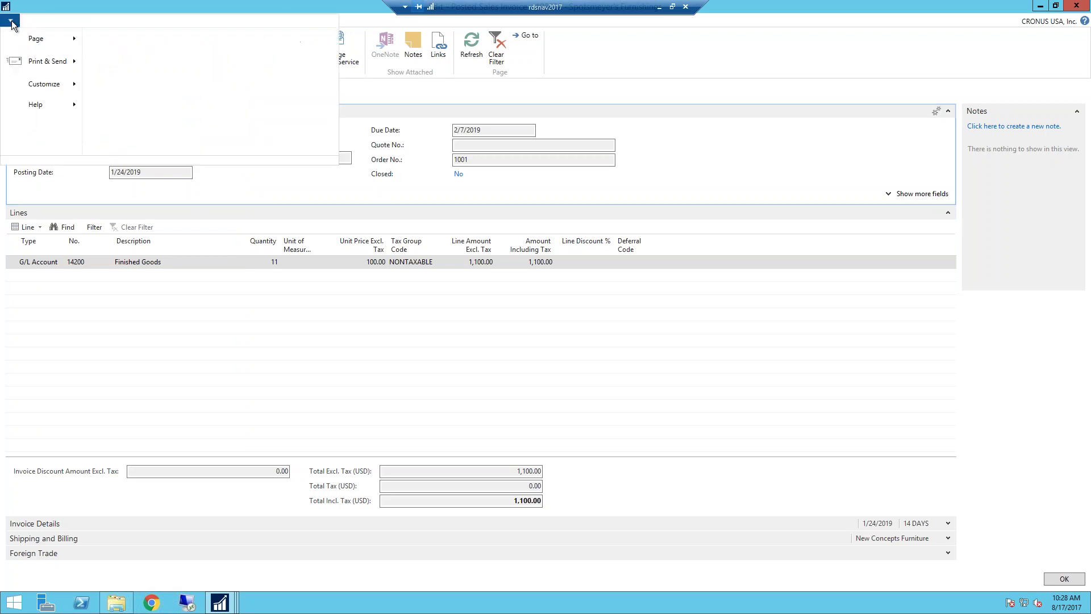
{"action": "mouse_move", "coordinate": [36, 105]}
{"action": "left_click", "coordinate": [147, 93]}
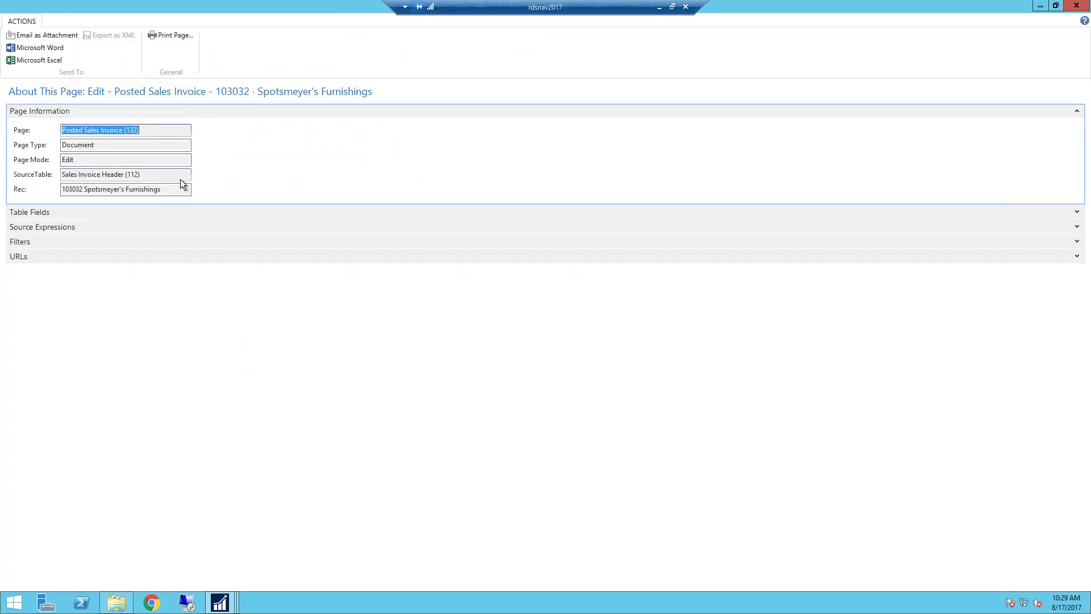
{"action": "left_click", "coordinate": [1068, 218]}
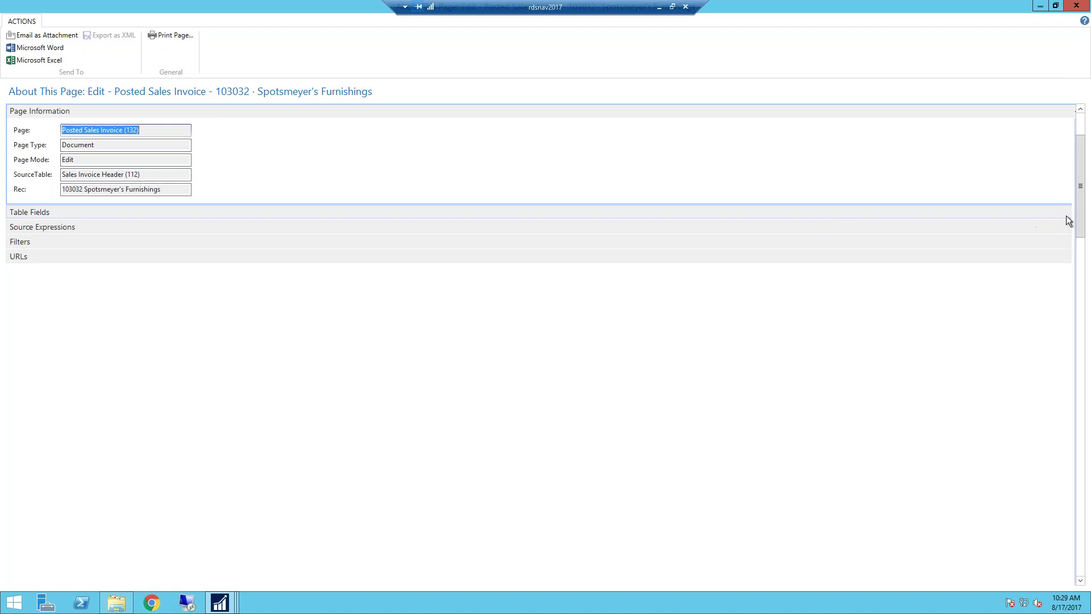
{"action": "scroll", "coordinate": [30, 280], "scroll_direction": "down", "scroll_amount": 2}
{"action": "scroll", "coordinate": [30, 281], "scroll_direction": "down", "scroll_amount": 10}
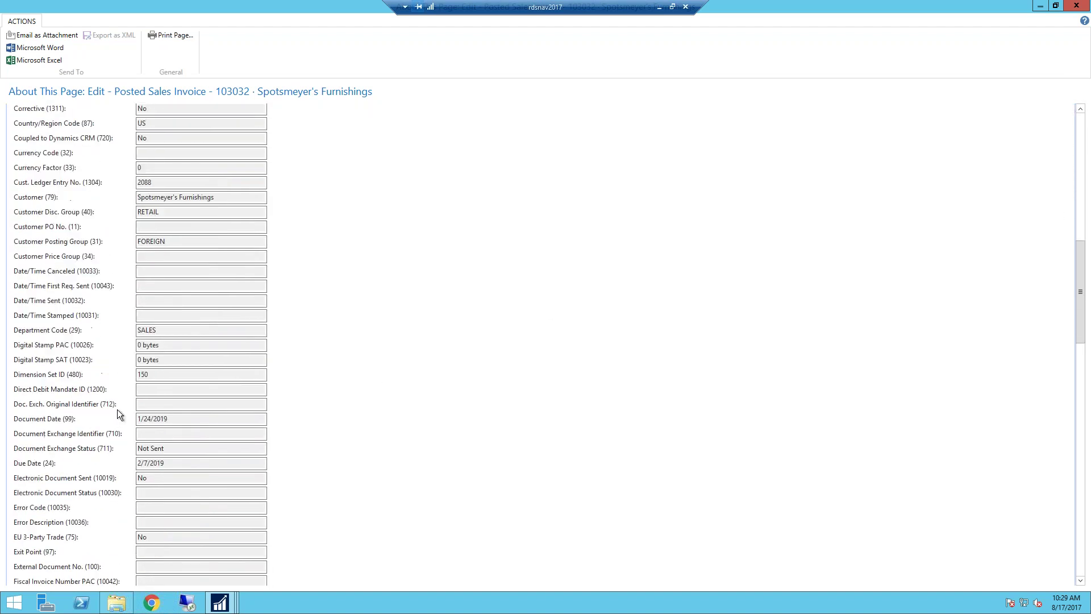
{"action": "left_click", "coordinate": [152, 373]}
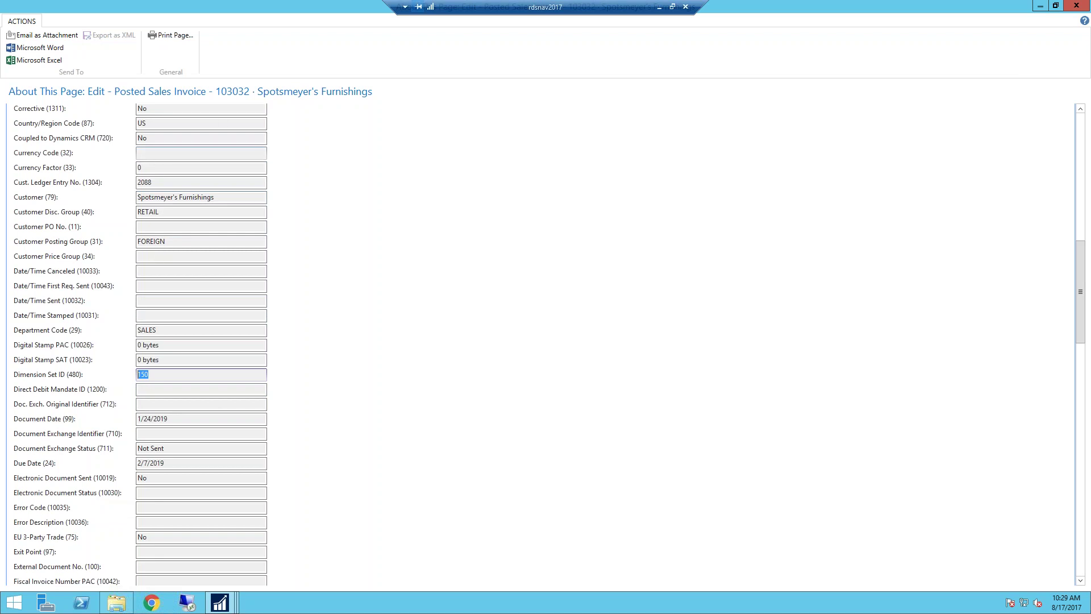
{"action": "key", "text": "Escape"}
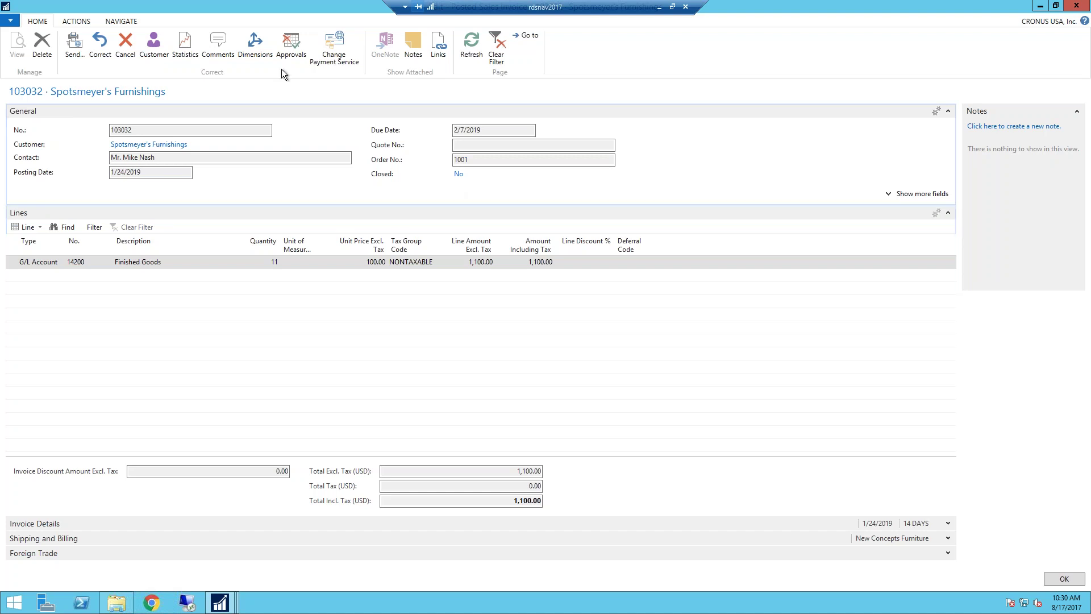
{"action": "left_click", "coordinate": [258, 47]}
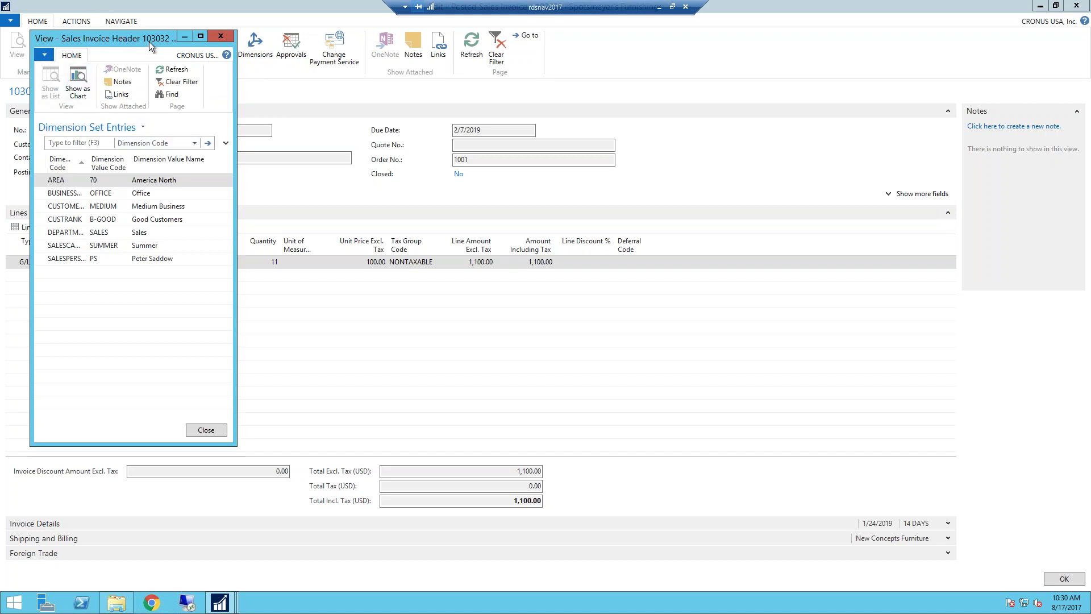
{"action": "left_click", "coordinate": [221, 36]}
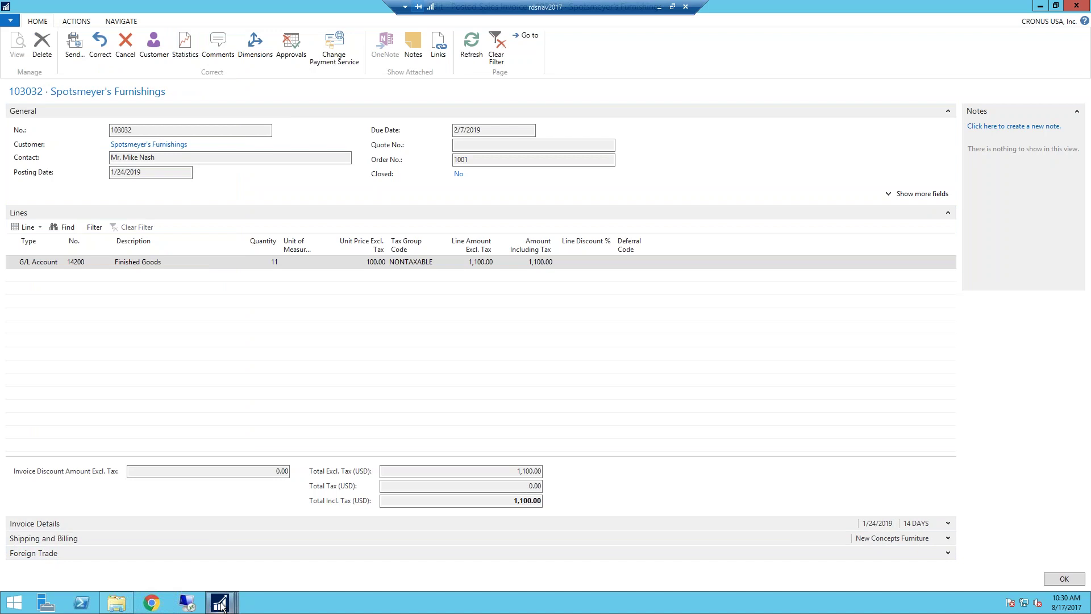
Step: Return to the main window and open General Ledger Setup from the Financial Management setup administration
{"action": "mouse_move", "coordinate": [221, 605]}
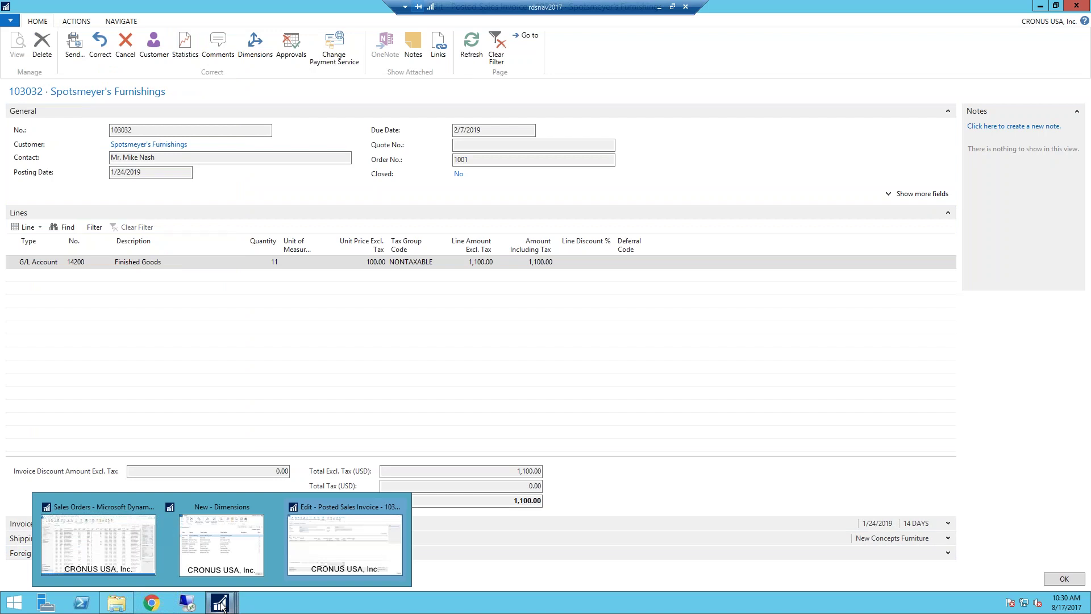
{"action": "left_click", "coordinate": [104, 551]}
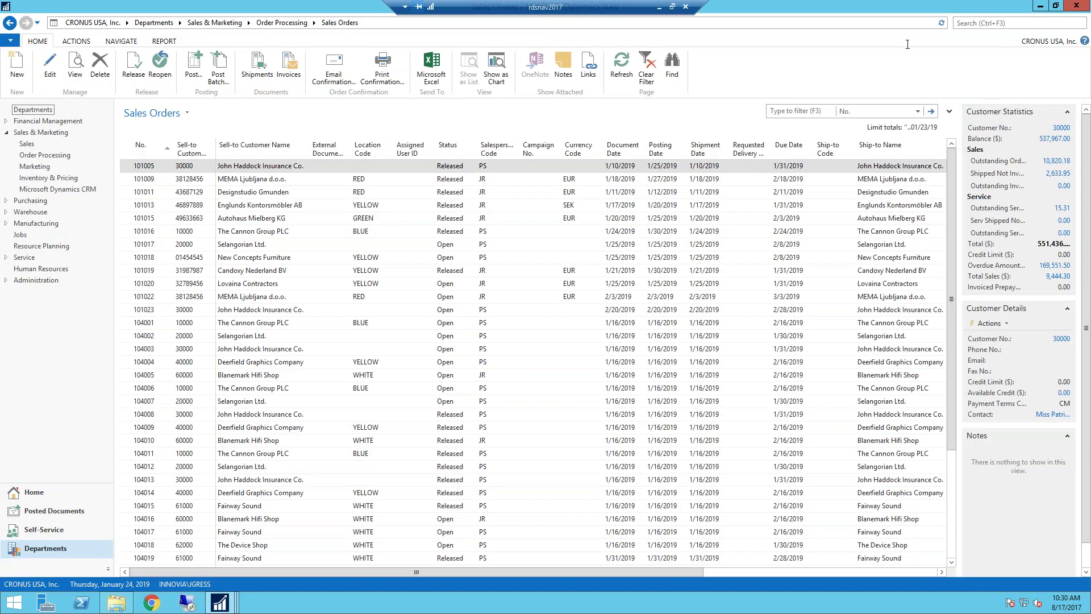
{"action": "left_click", "coordinate": [7, 122]}
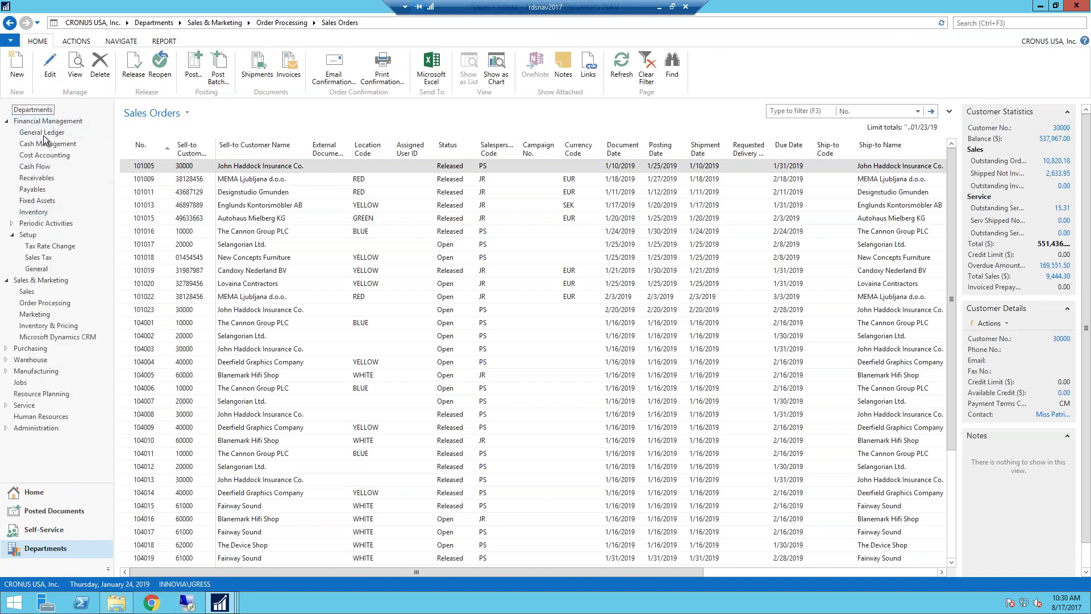
{"action": "left_click", "coordinate": [30, 236]}
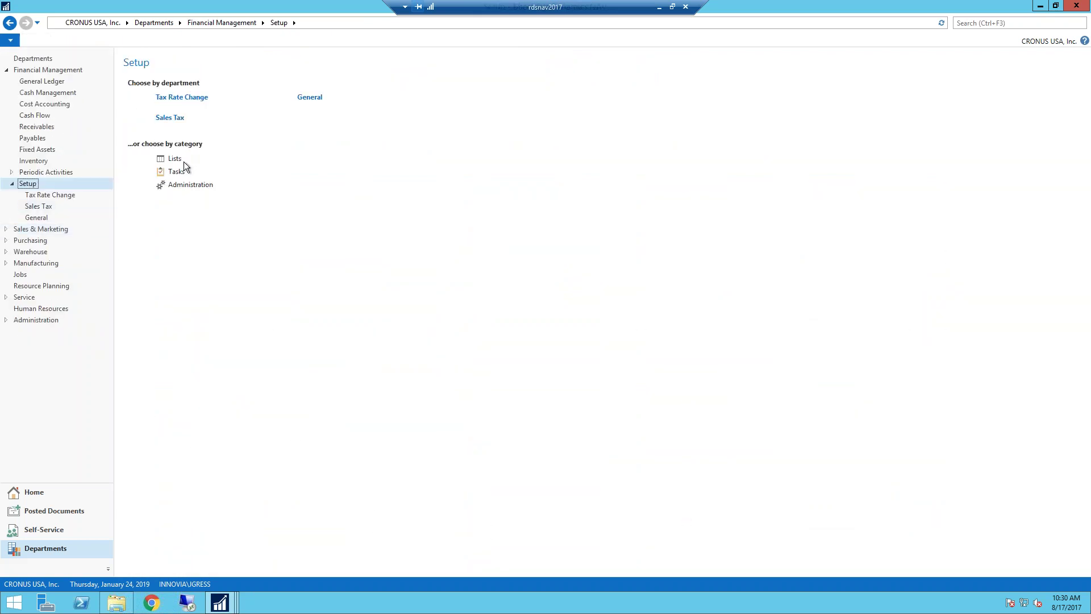
{"action": "left_click", "coordinate": [190, 185]}
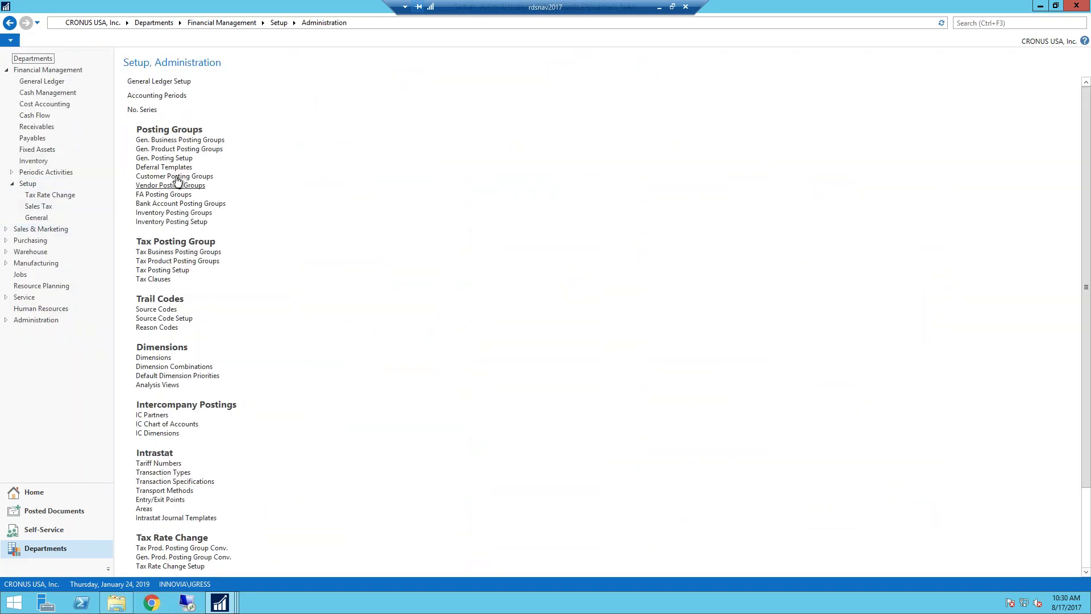
{"action": "left_click", "coordinate": [158, 82]}
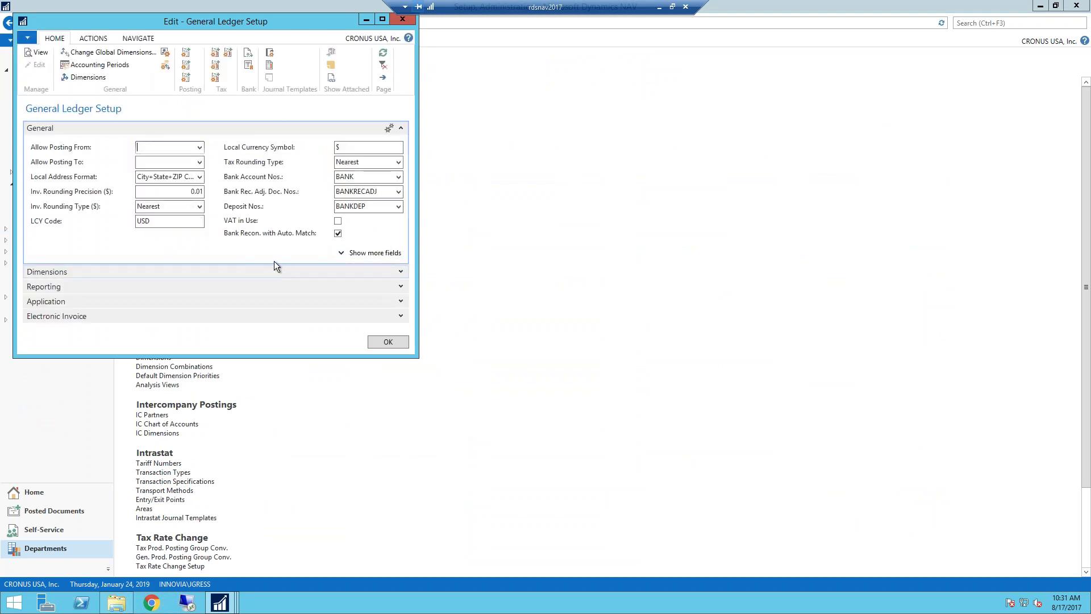
Step: Expand the Dimensions section with all its fields, enlarge the window to review the global and shortcut dimension codes, then close General Ledger Setup
{"action": "left_click", "coordinate": [402, 274]}
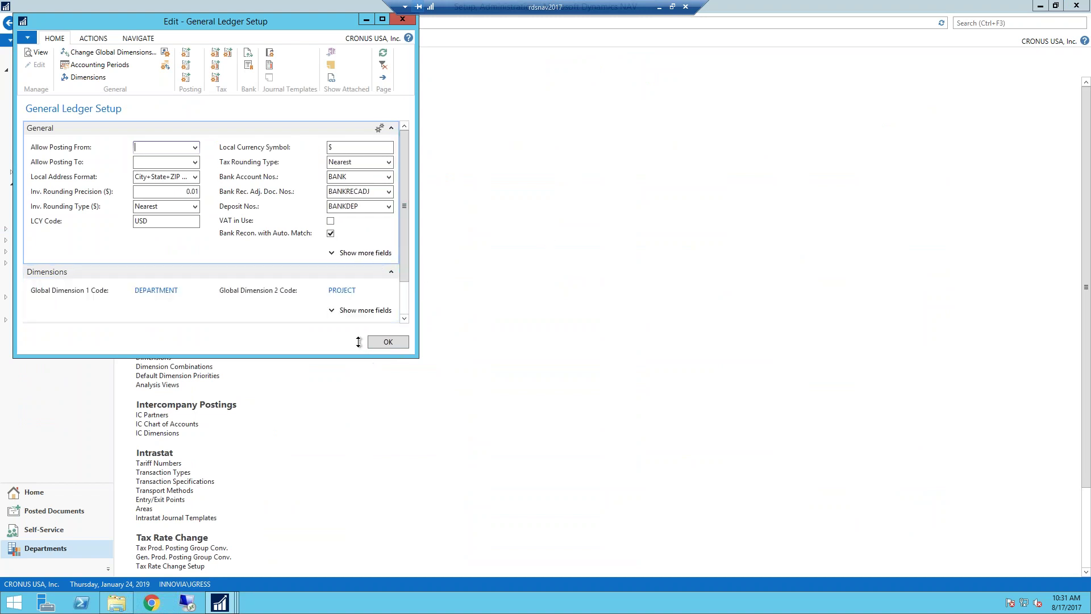
{"action": "left_click", "coordinate": [400, 304]}
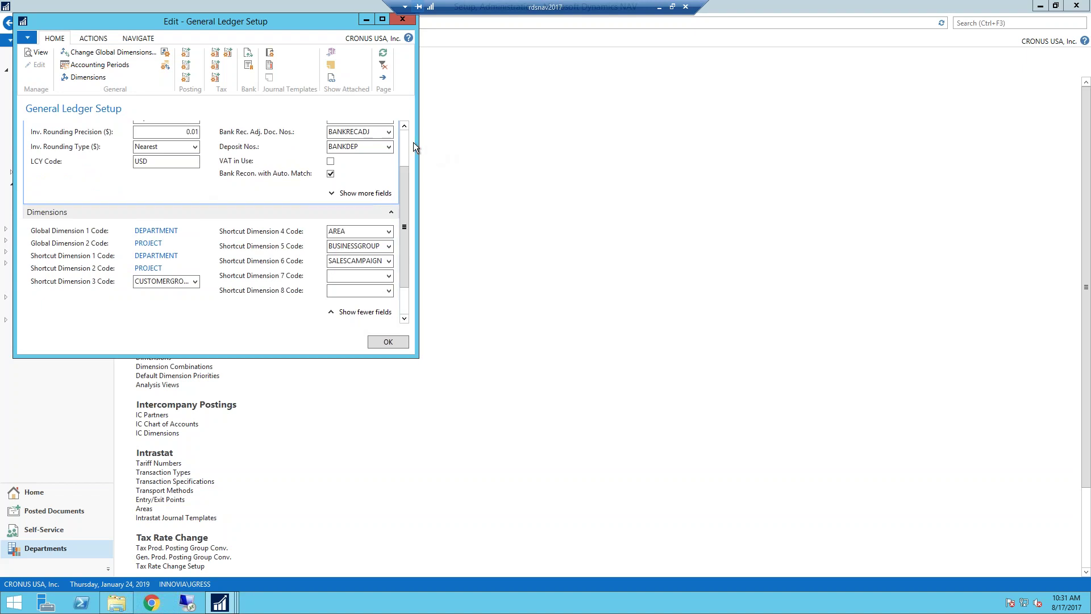
{"action": "left_click_drag", "start_coordinate": [419, 145], "coordinate": [616, 146]}
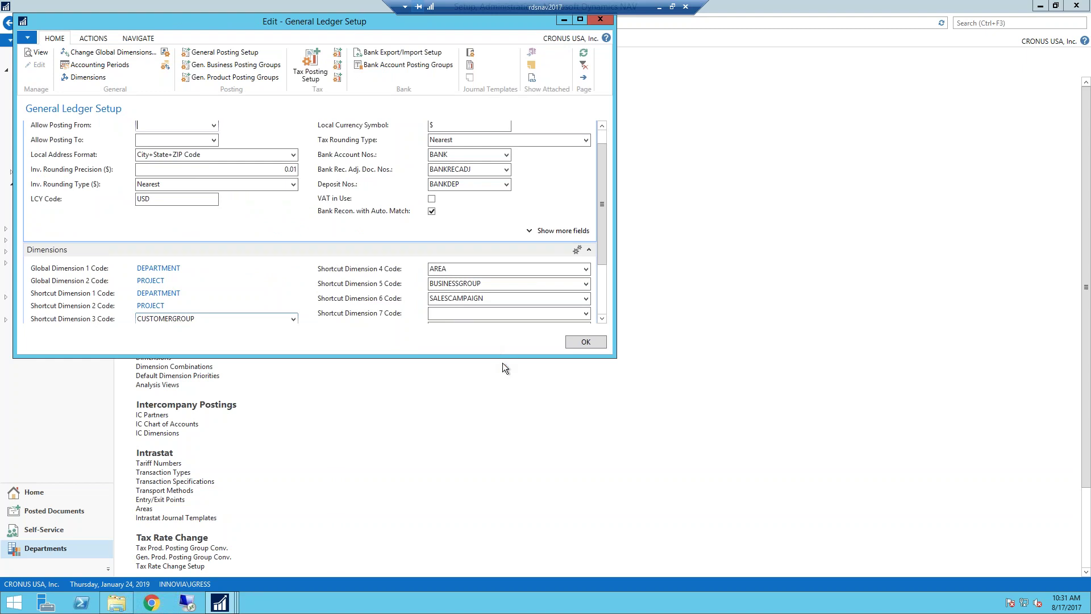
{"action": "left_click_drag", "start_coordinate": [500, 358], "coordinate": [497, 404]}
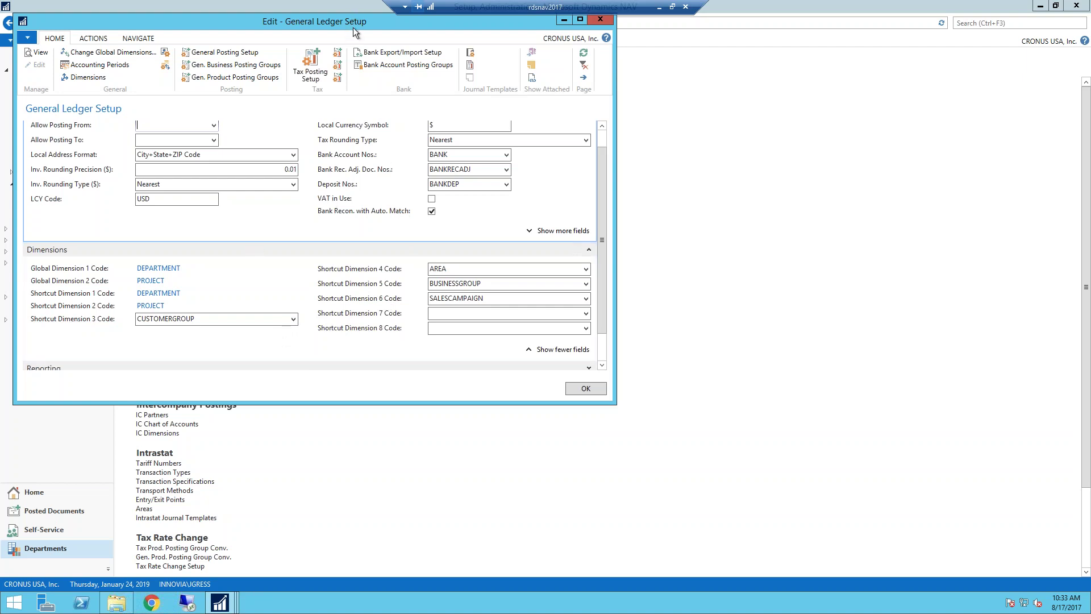
{"action": "key", "text": "Escape"}
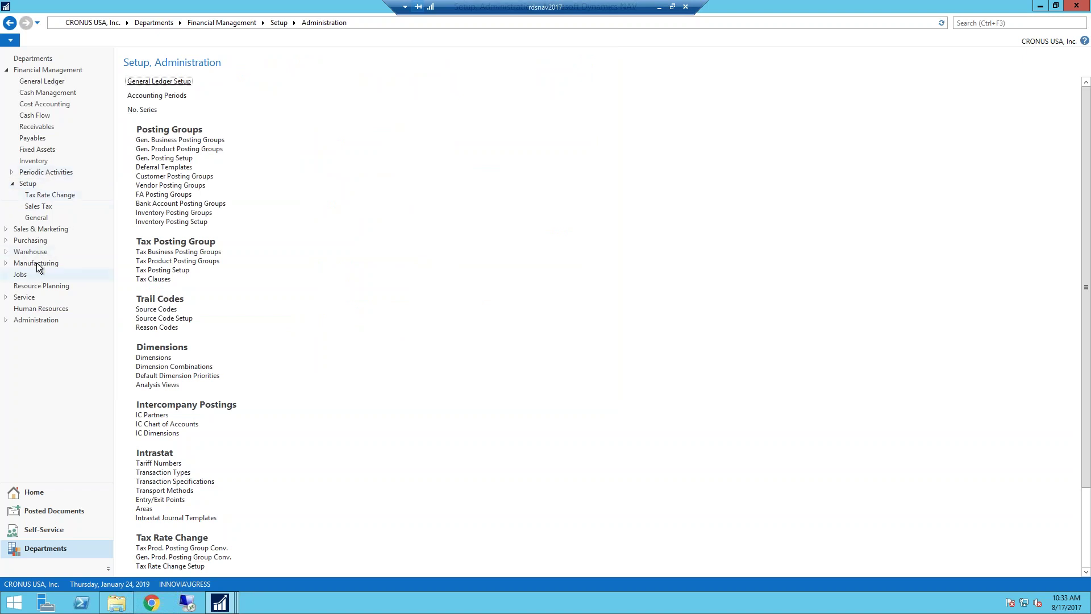
Step: Open the Sales Orders list under Order Processing, show the advanced filter, and review the visible columns available as filter fields
{"action": "left_click", "coordinate": [6, 229]}
{"action": "left_click", "coordinate": [34, 251]}
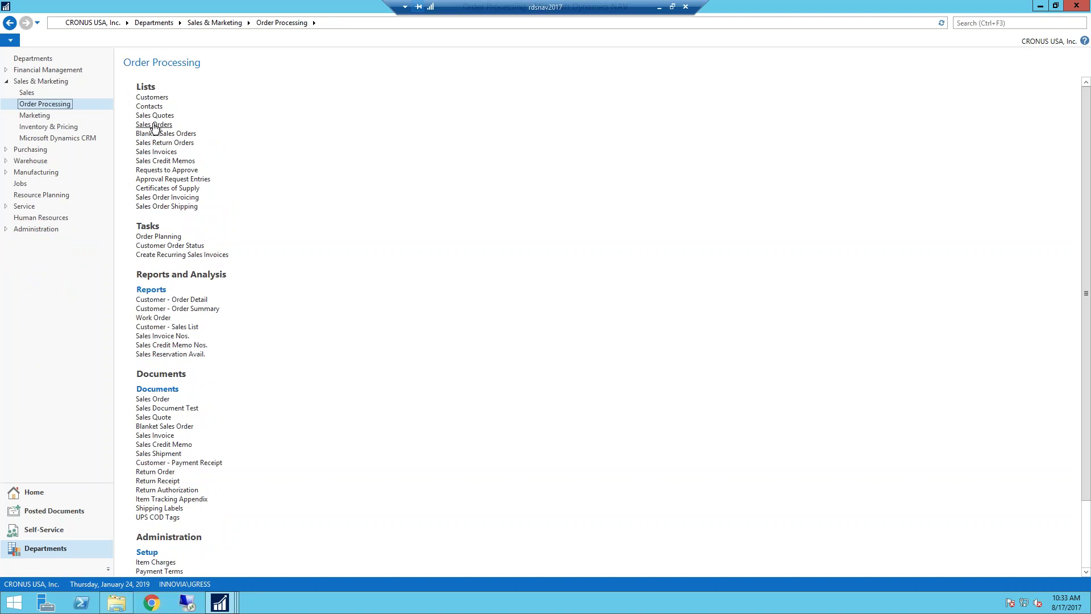
{"action": "left_click", "coordinate": [154, 125]}
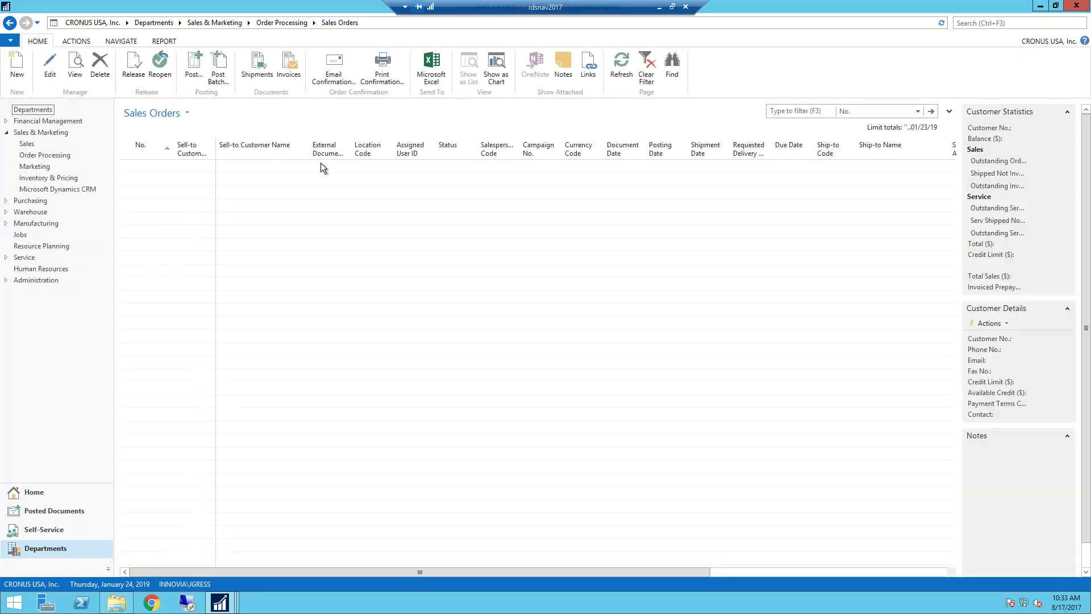
{"action": "left_click", "coordinate": [185, 115]}
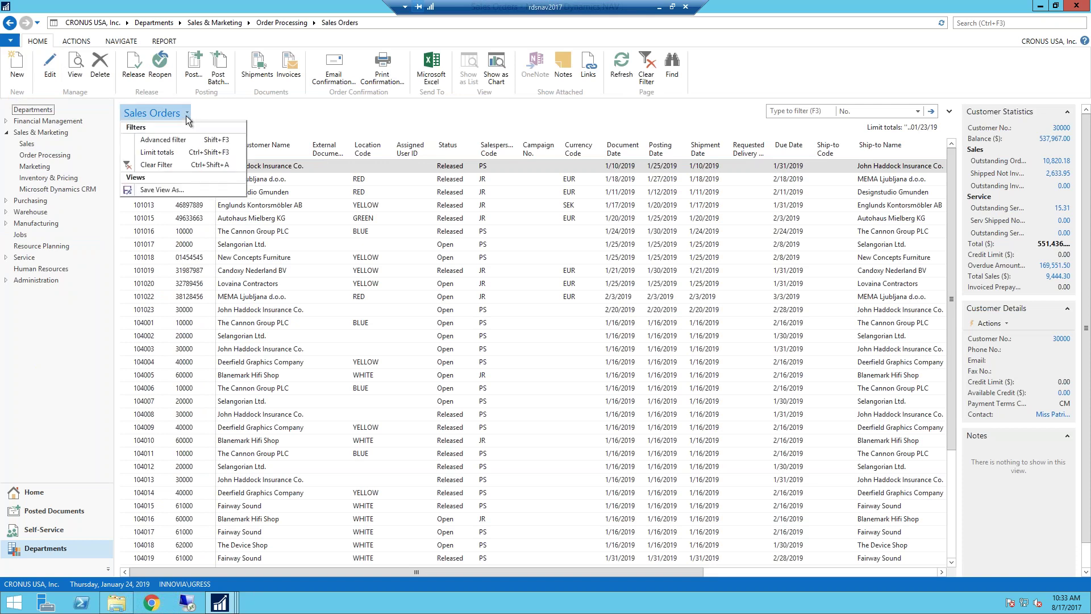
{"action": "left_click", "coordinate": [167, 139]}
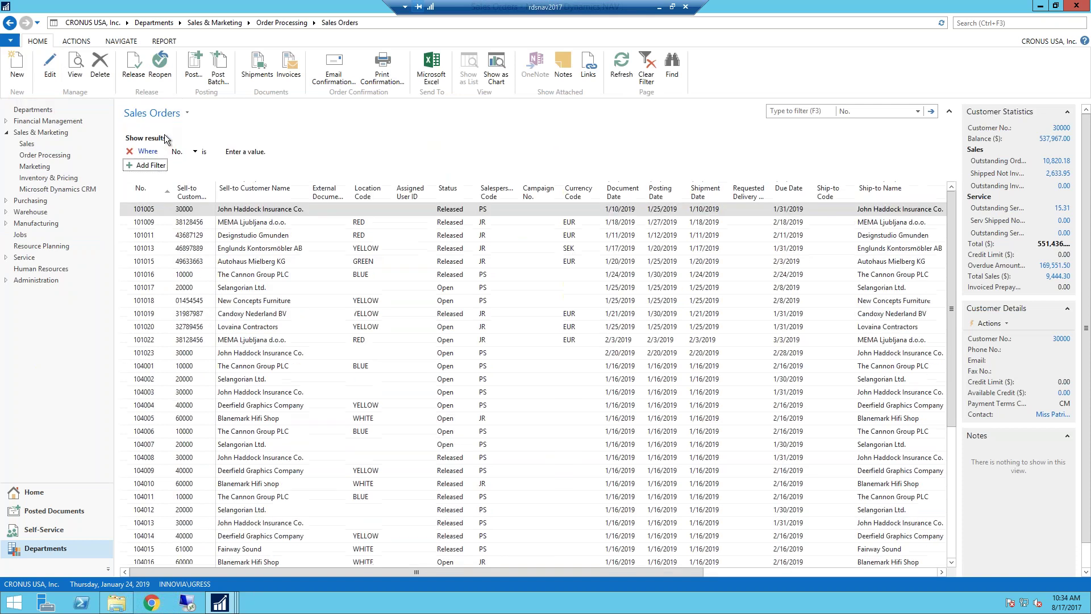
{"action": "left_click", "coordinate": [195, 152]}
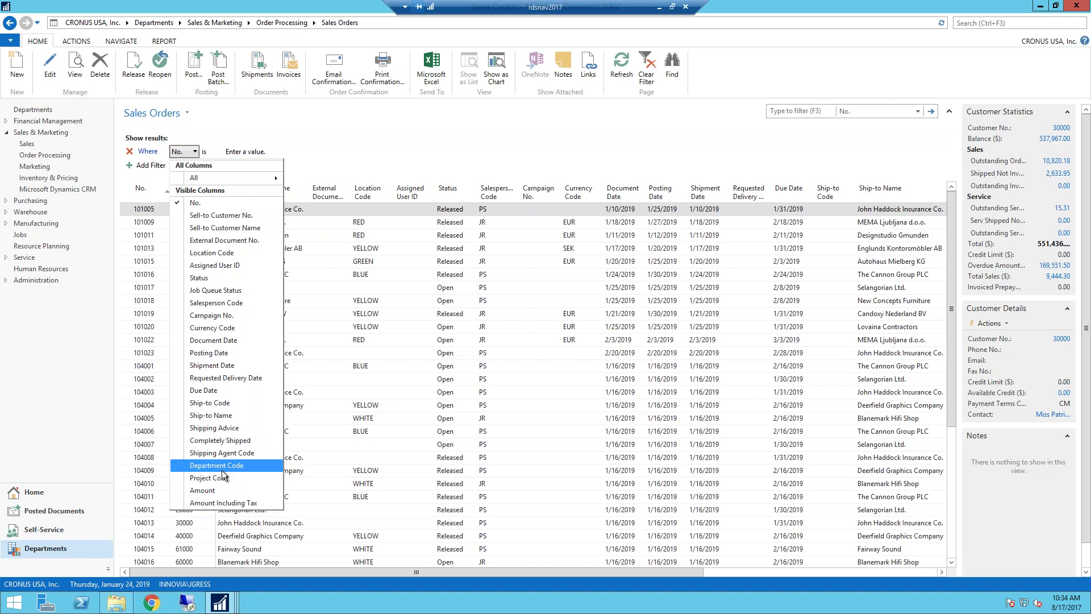
{"action": "left_click", "coordinate": [203, 513]}
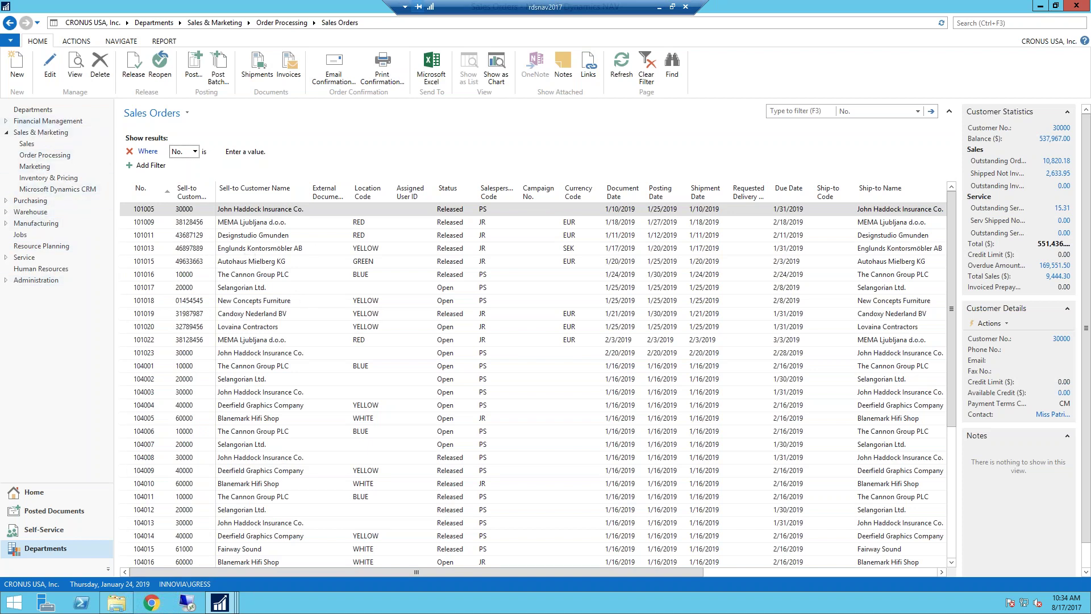
Step: Reopen General Ledger Setup from the Financial Management administration, check the shortcut dimension codes again, and return to the main window
{"action": "mouse_move", "coordinate": [238, 607]}
{"action": "mouse_move", "coordinate": [219, 602]}
{"action": "left_click", "coordinate": [100, 550]}
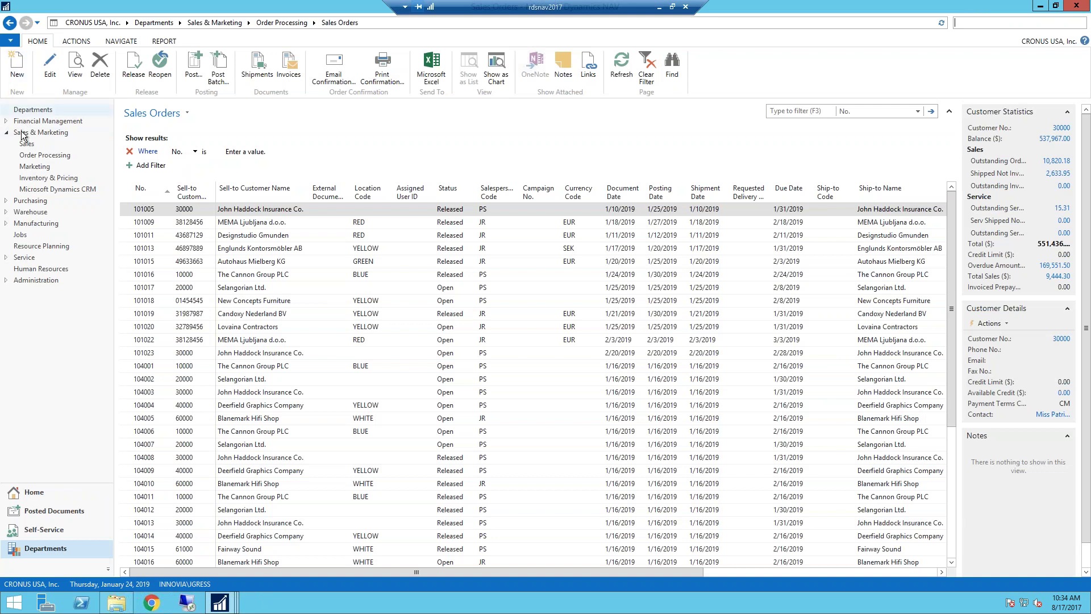
{"action": "left_click", "coordinate": [48, 121]}
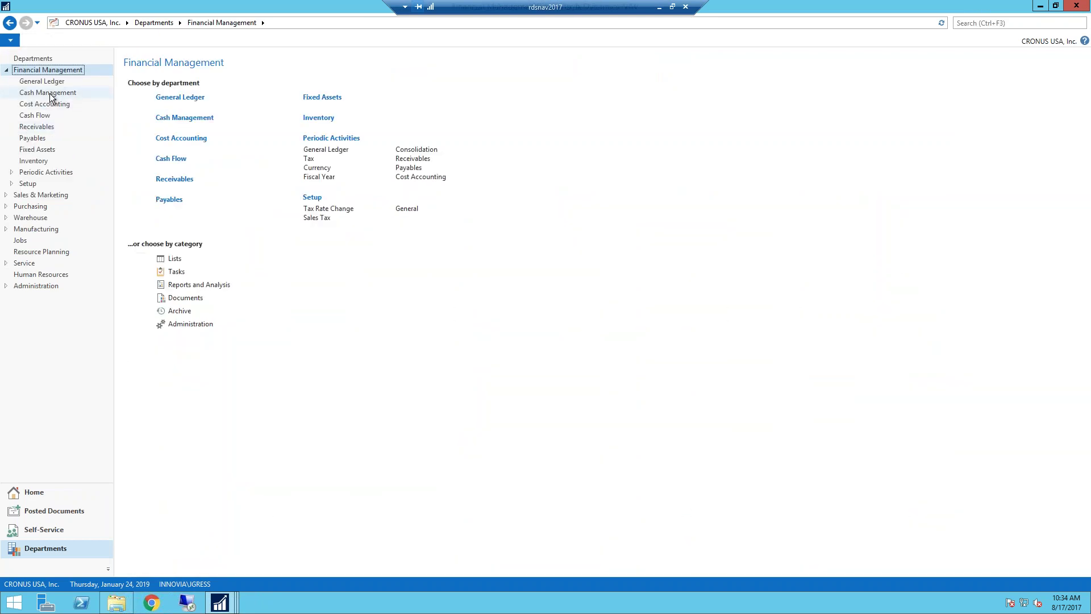
{"action": "left_click", "coordinate": [28, 183]}
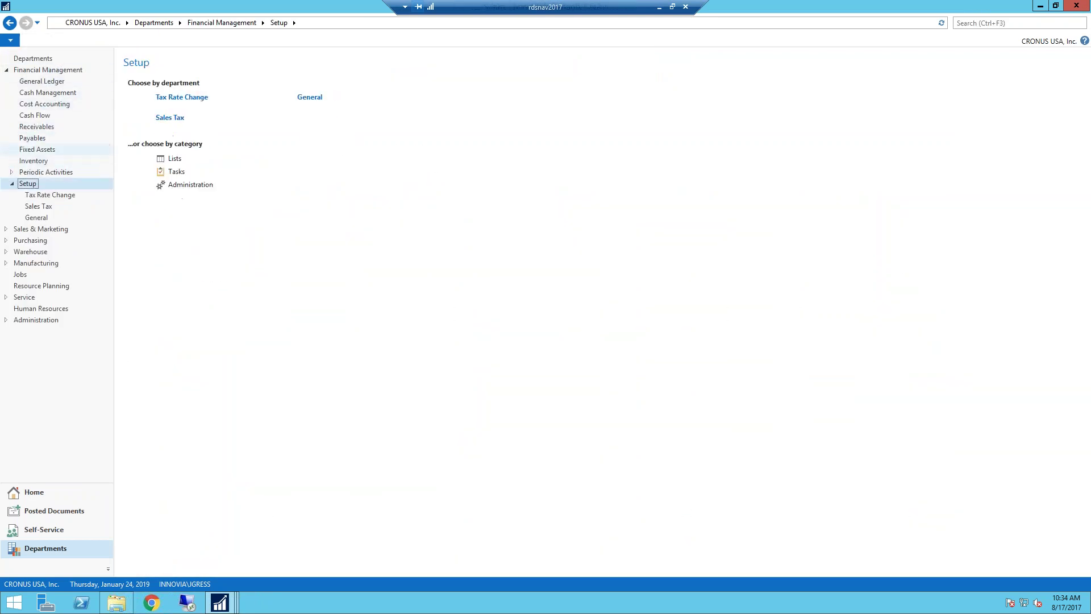
{"action": "left_click", "coordinate": [178, 185]}
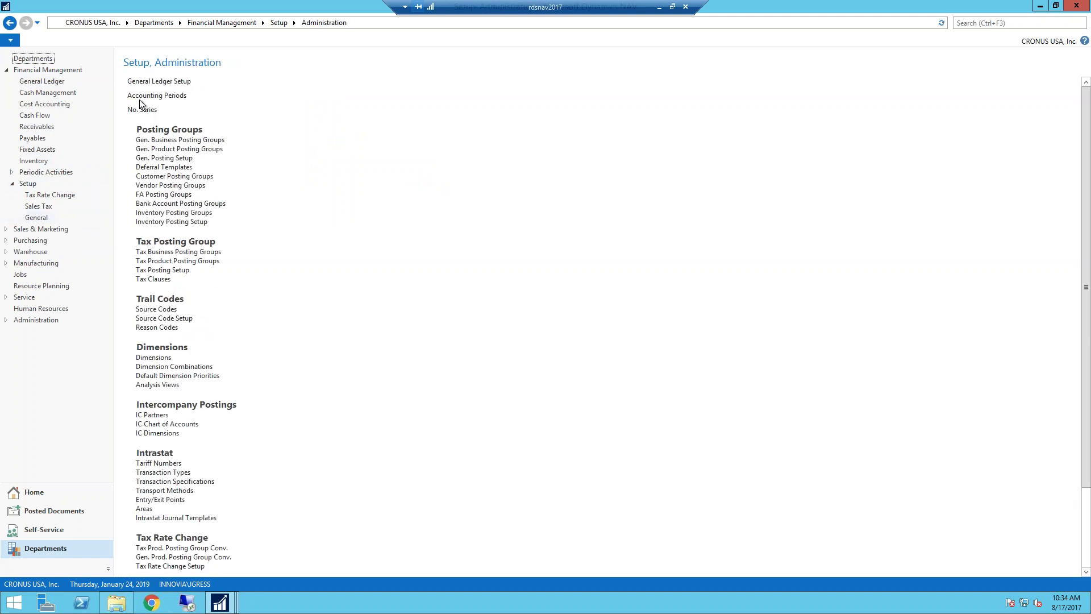
{"action": "left_click", "coordinate": [163, 82]}
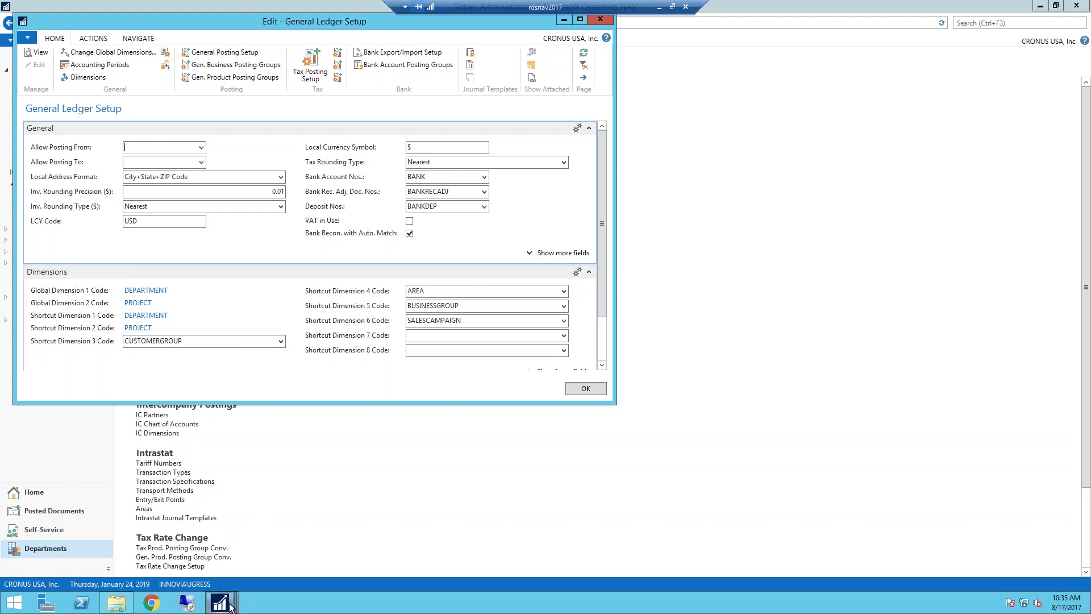
{"action": "mouse_move", "coordinate": [230, 607]}
{"action": "mouse_move", "coordinate": [92, 551]}
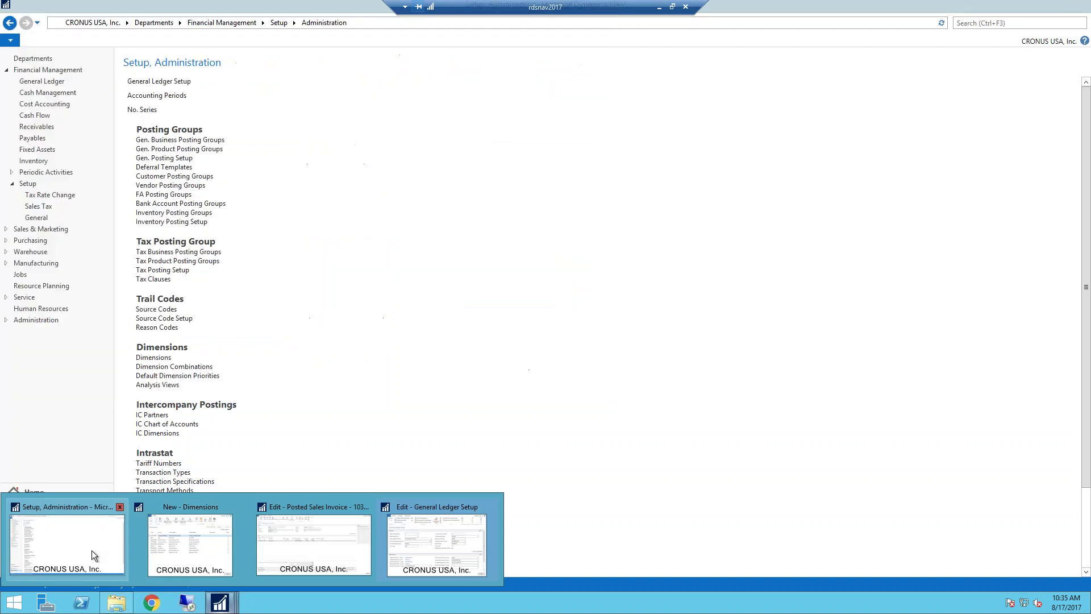
{"action": "left_click", "coordinate": [92, 551]}
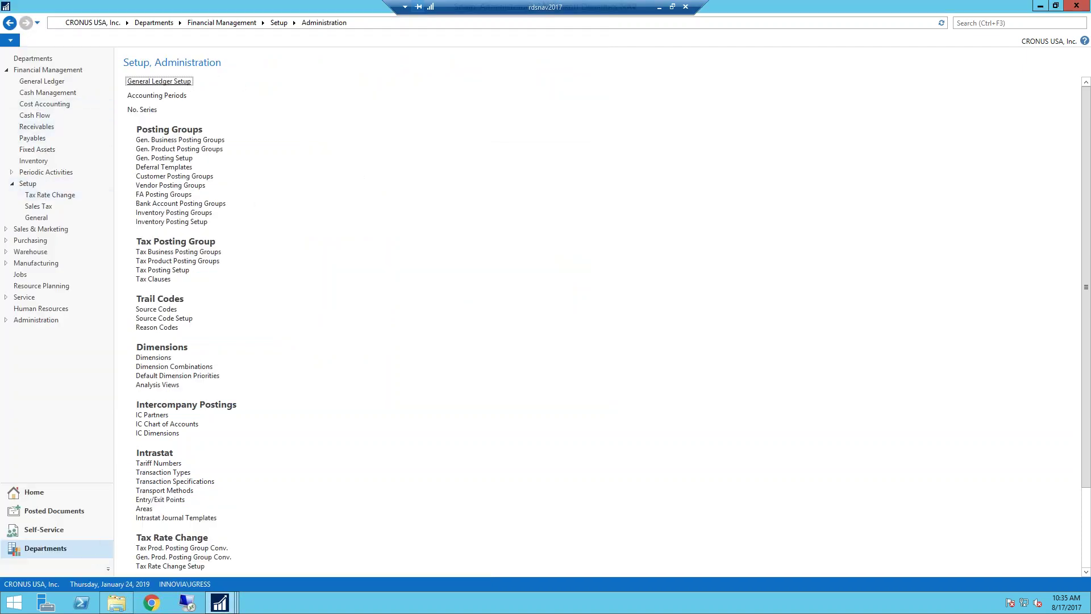
Step: Return to the Sales Orders list, set the filter field to Area, and check the values available for it
{"action": "left_click", "coordinate": [49, 227]}
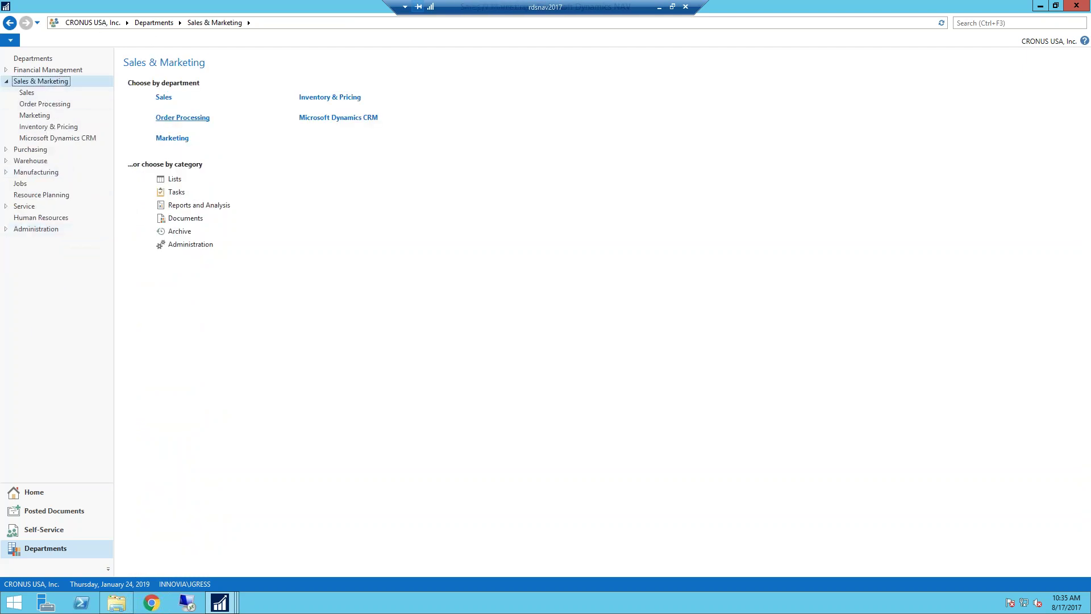
{"action": "left_click", "coordinate": [176, 117]}
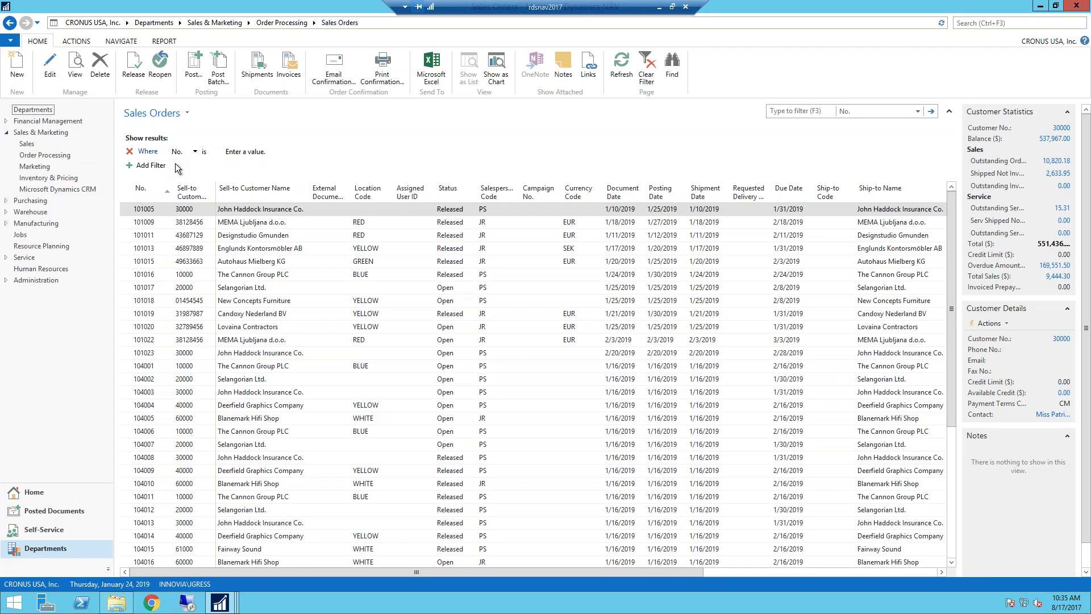
{"action": "left_click", "coordinate": [194, 152]}
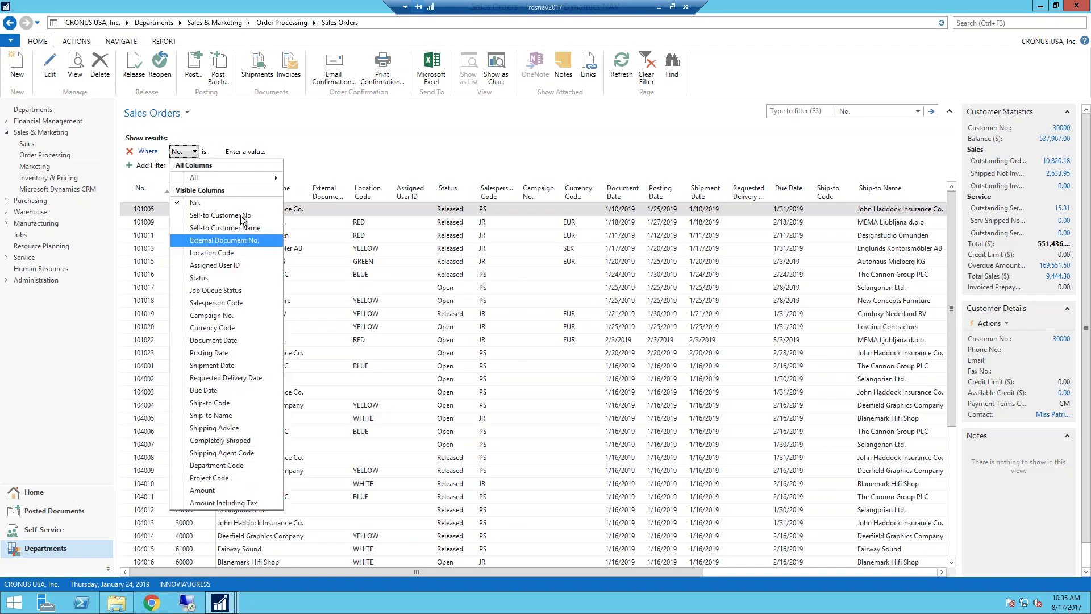
{"action": "mouse_move", "coordinate": [244, 174]}
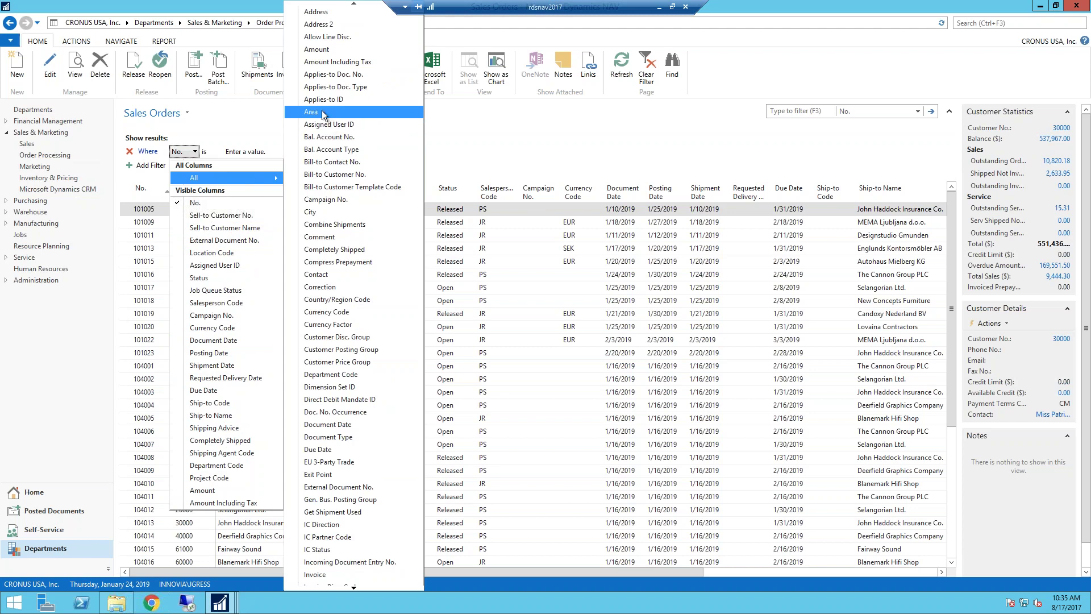
{"action": "left_click", "coordinate": [323, 113]}
{"action": "left_click", "coordinate": [257, 156]}
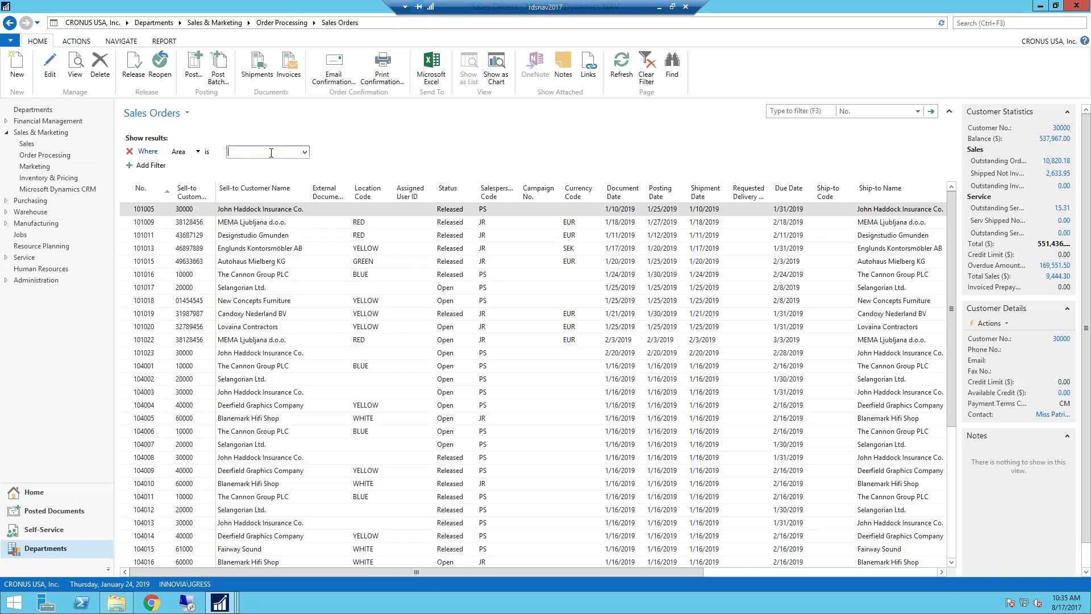
{"action": "left_click", "coordinate": [305, 152]}
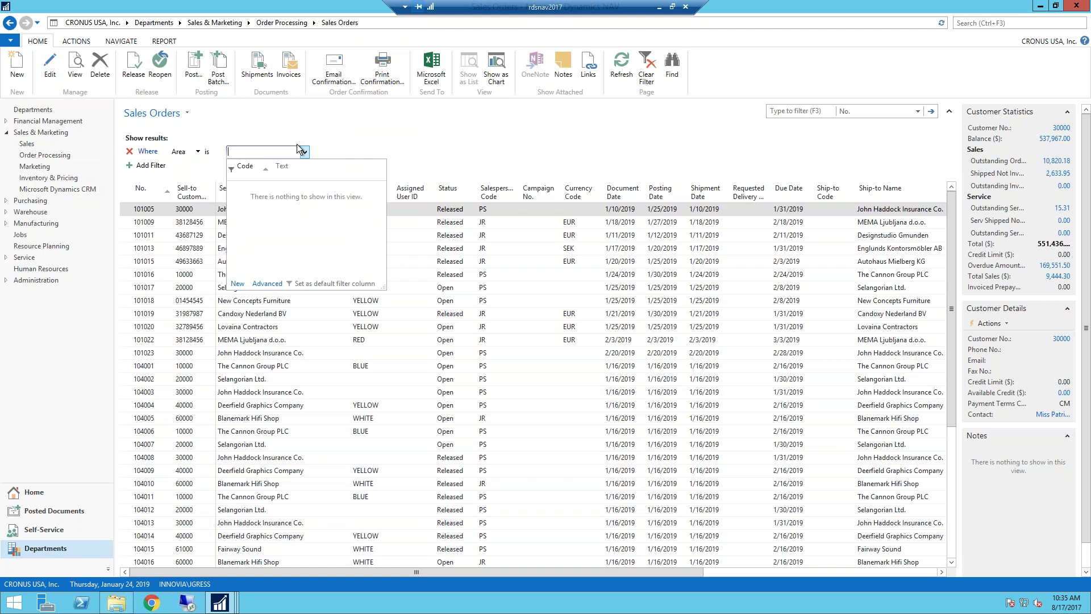
{"action": "key", "text": "Escape"}
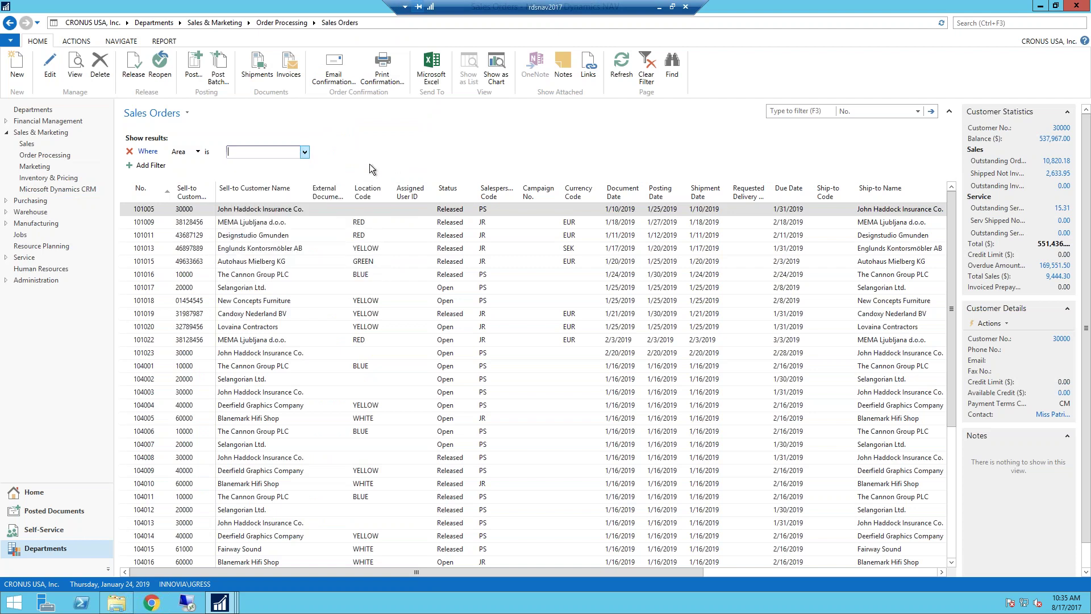
Step: Check the full list of sales order filter fields again, then open the dimension set entries of the first sales order
{"action": "left_click", "coordinate": [198, 152]}
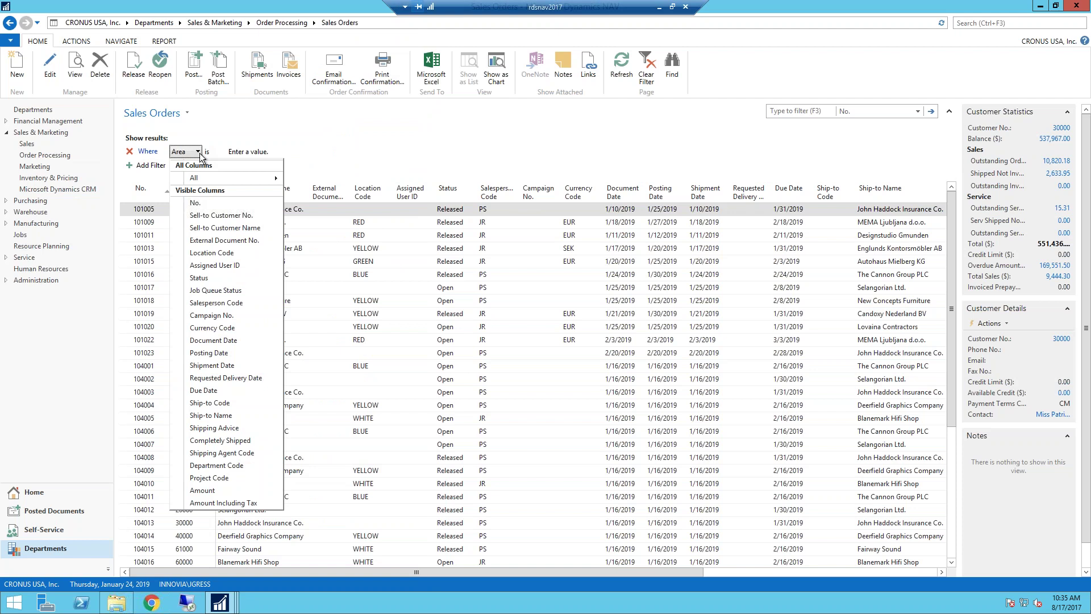
{"action": "mouse_move", "coordinate": [206, 179]}
{"action": "left_click", "coordinate": [192, 56]}
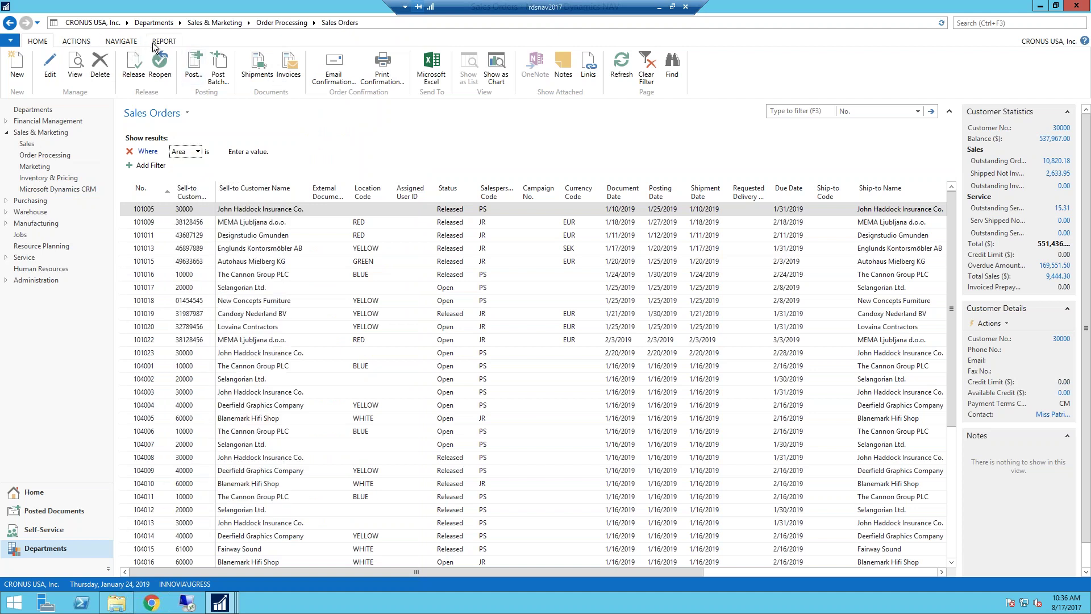
{"action": "left_click", "coordinate": [117, 42]}
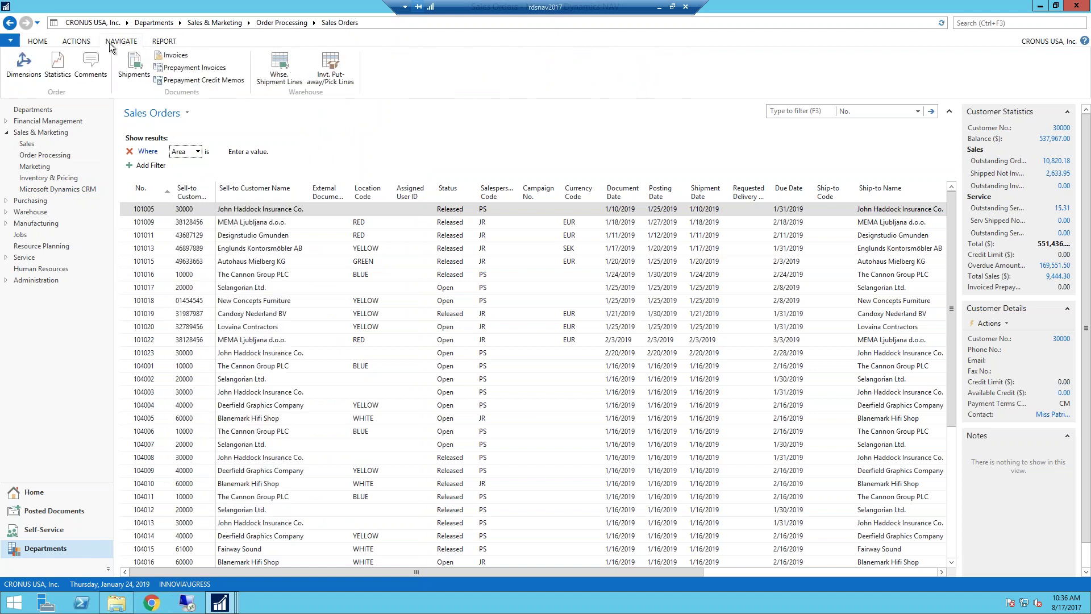
{"action": "left_click", "coordinate": [27, 74]}
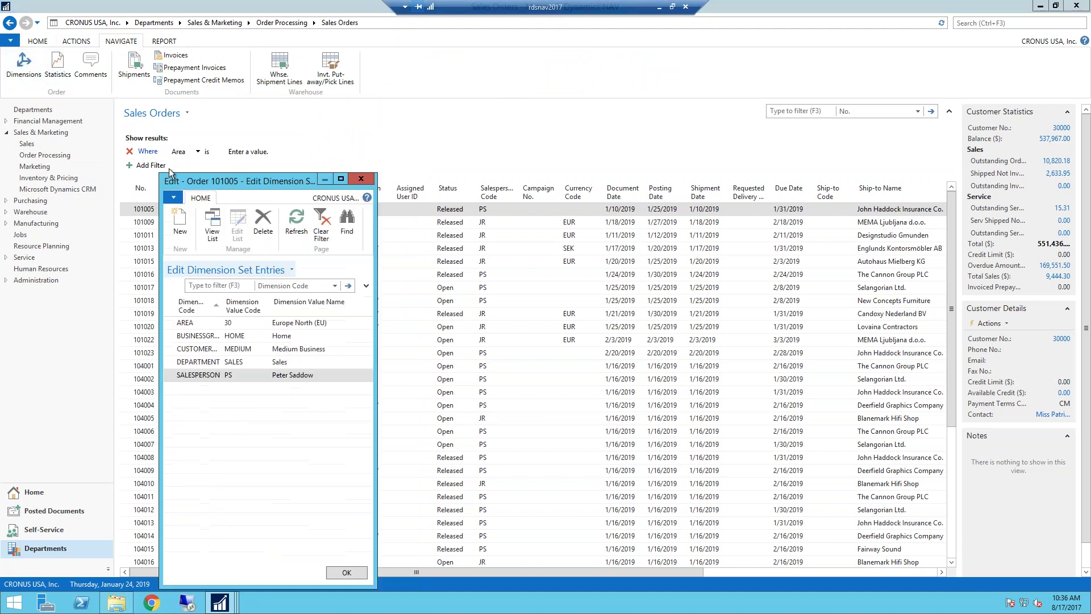
Step: Widen the Dimension Code column to read the dimension set entries, close them, and recheck the filter fields available for sales orders
{"action": "left_click", "coordinate": [225, 308]}
{"action": "left_click_drag", "start_coordinate": [219, 309], "coordinate": [271, 309]}
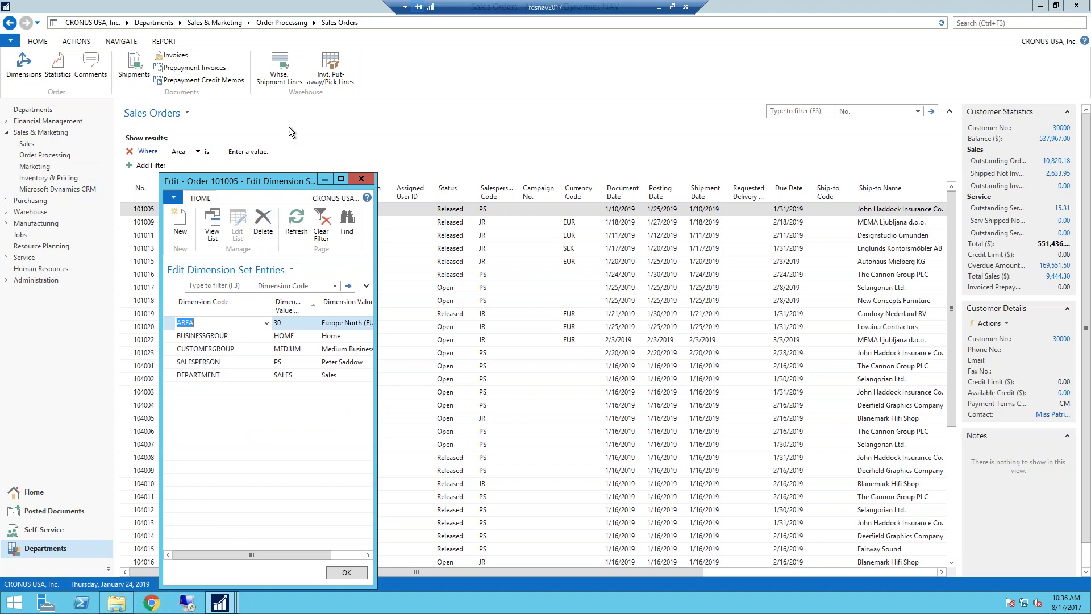
{"action": "key", "text": "Escape"}
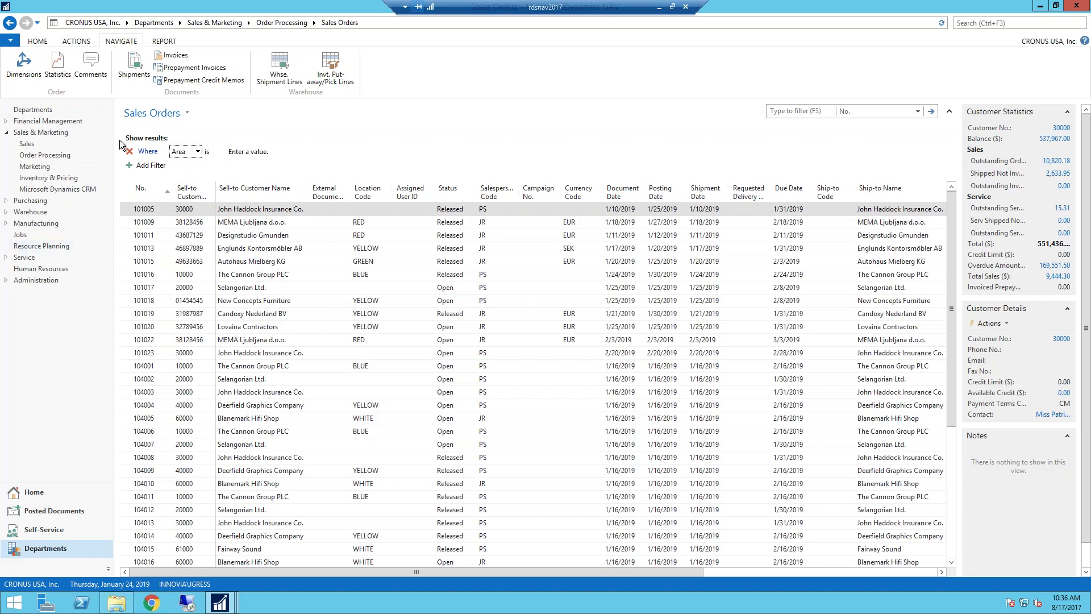
{"action": "left_click", "coordinate": [199, 152]}
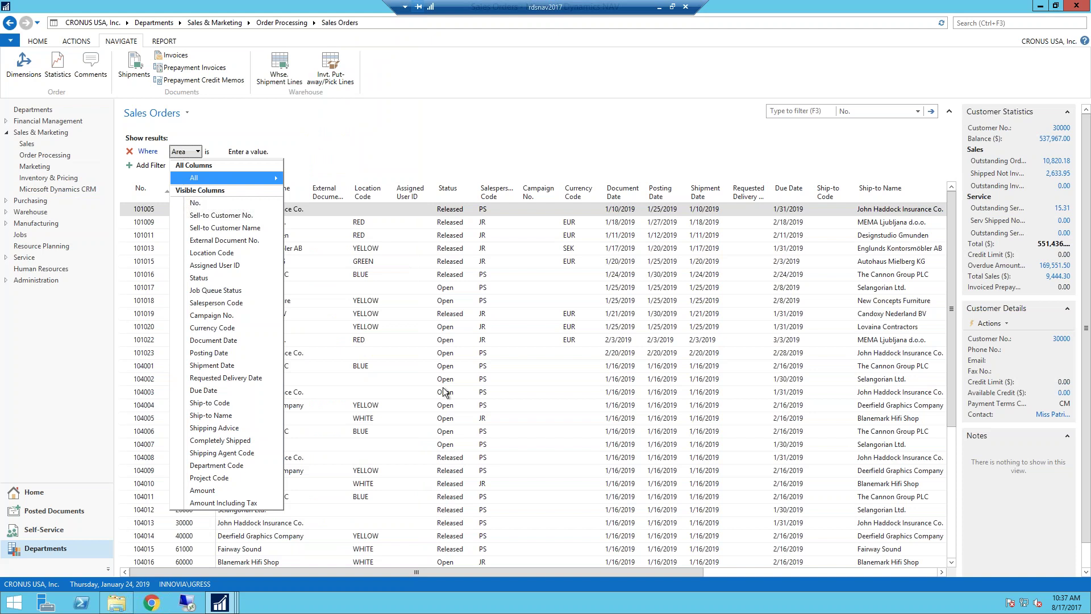
{"action": "left_click", "coordinate": [442, 388]}
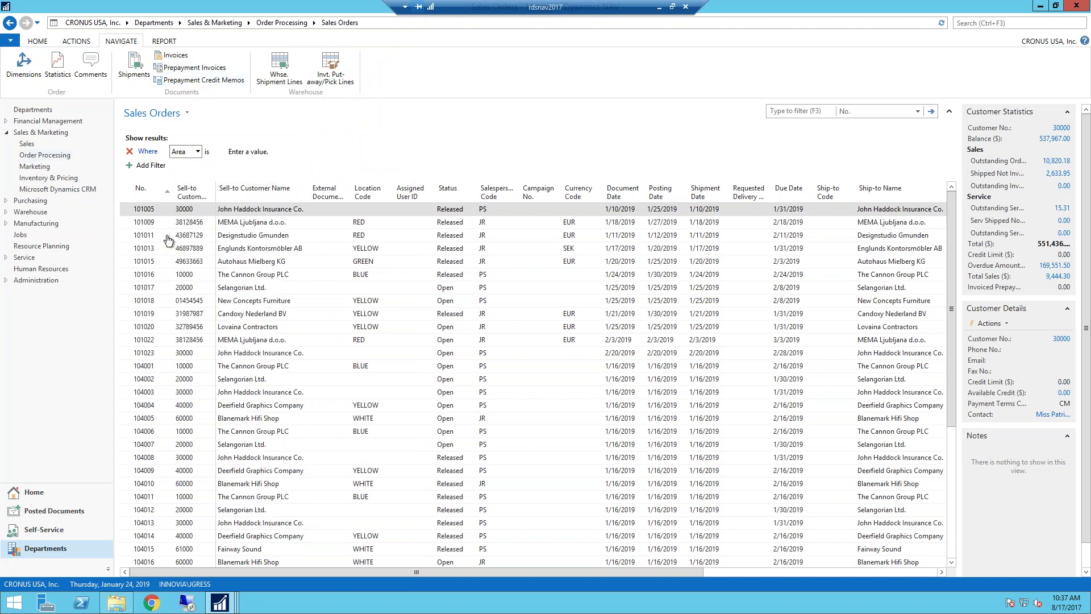
Step: Open the first sales order in the list for editing and bring up the column selection for its lines
{"action": "left_click", "coordinate": [41, 41]}
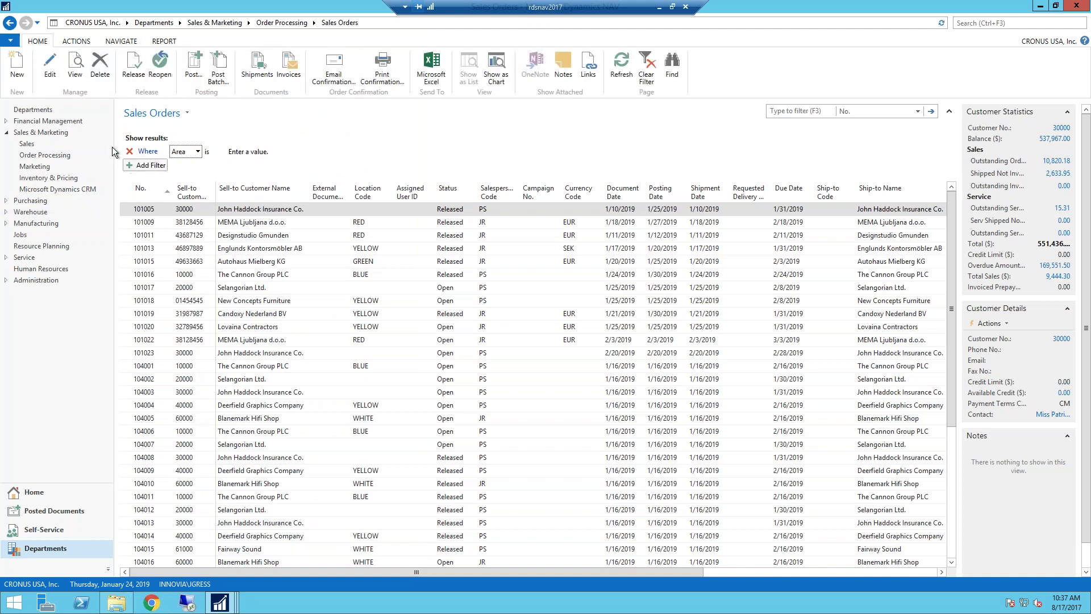
{"action": "left_click", "coordinate": [52, 80]}
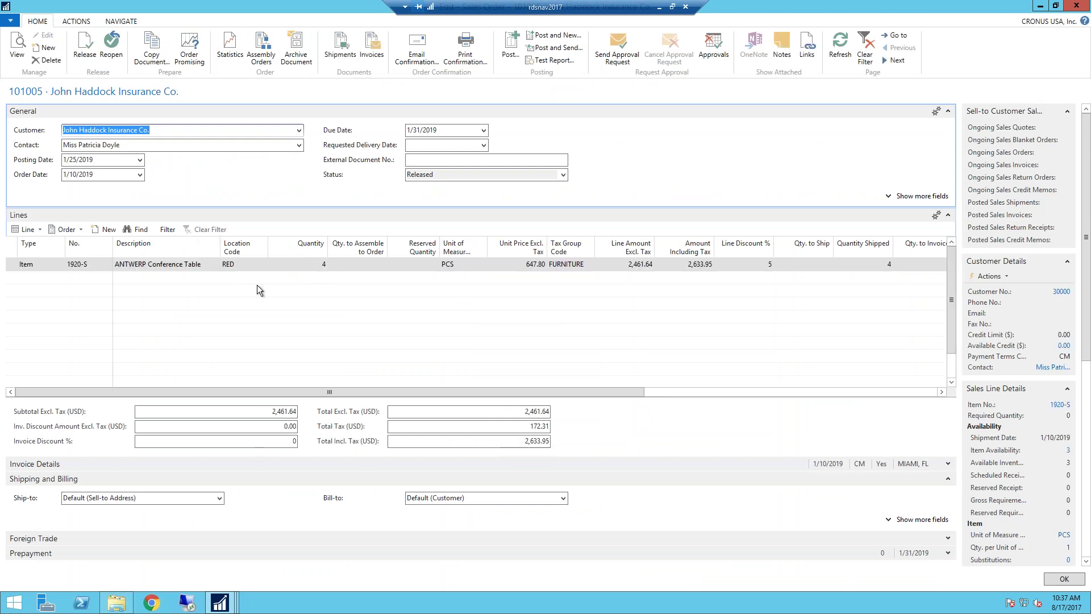
{"action": "left_click_drag", "start_coordinate": [306, 396], "coordinate": [199, 292]}
{"action": "right_click", "coordinate": [240, 252]}
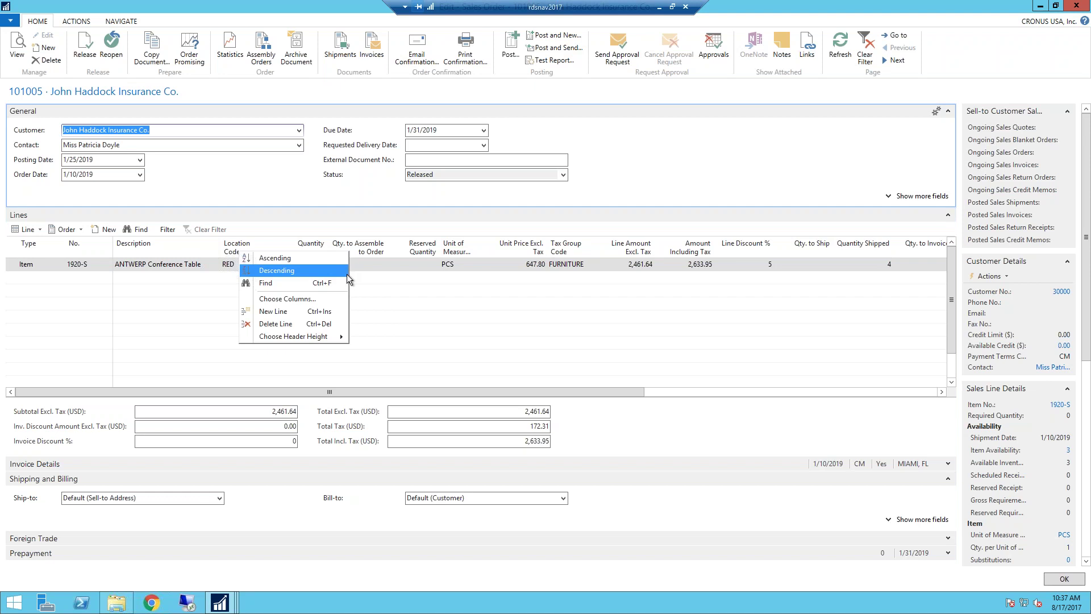
{"action": "left_click", "coordinate": [277, 301]}
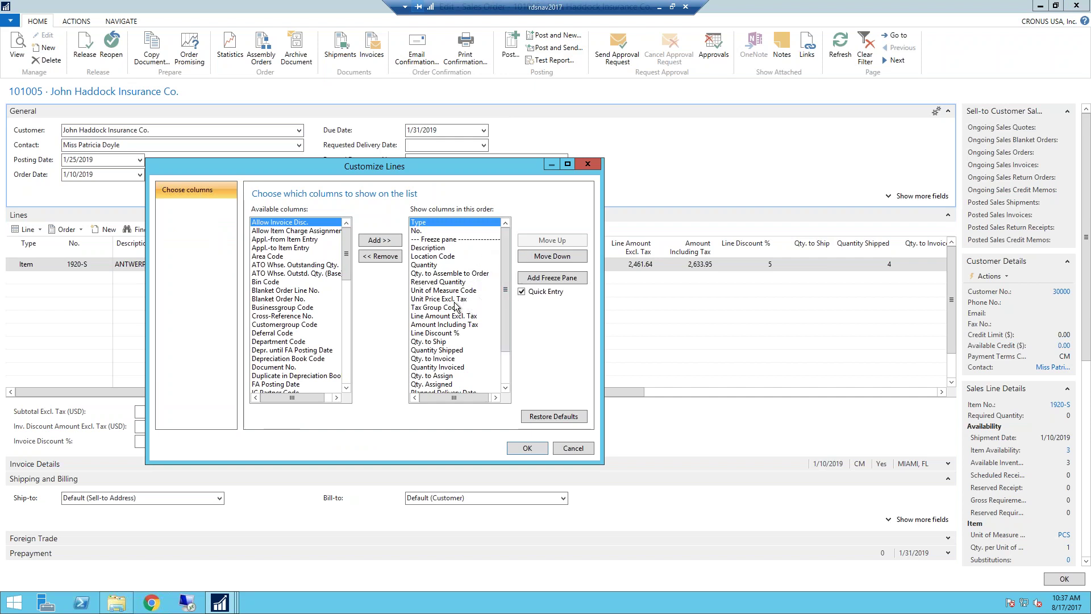
Step: Add the Area Code, Department Code, Customergroup Code and Project Code columns to the sales order lines
{"action": "left_click", "coordinate": [279, 256]}
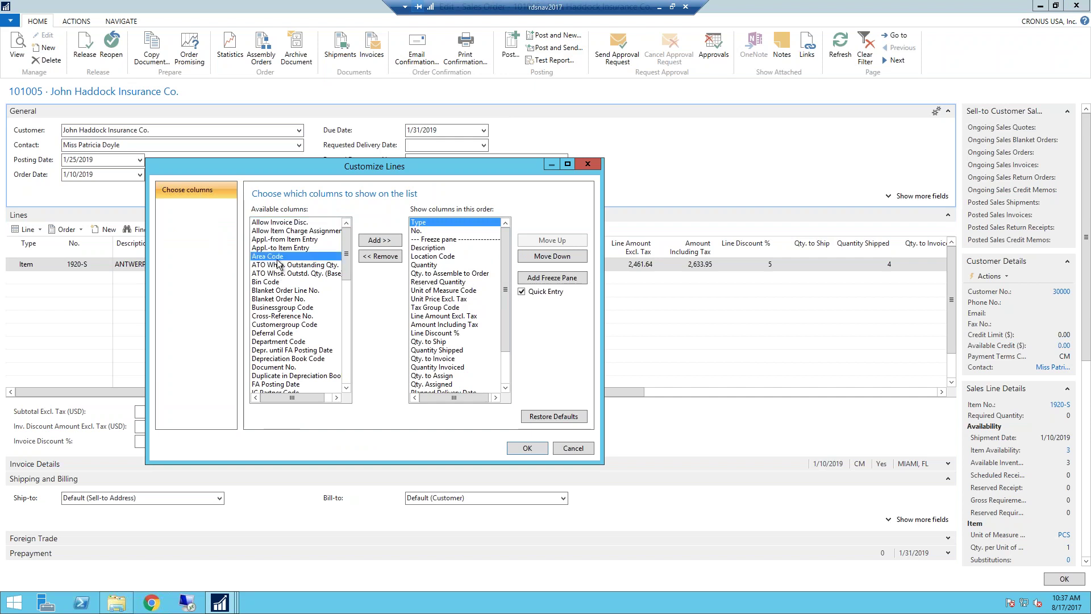
{"action": "left_click", "coordinate": [390, 245]}
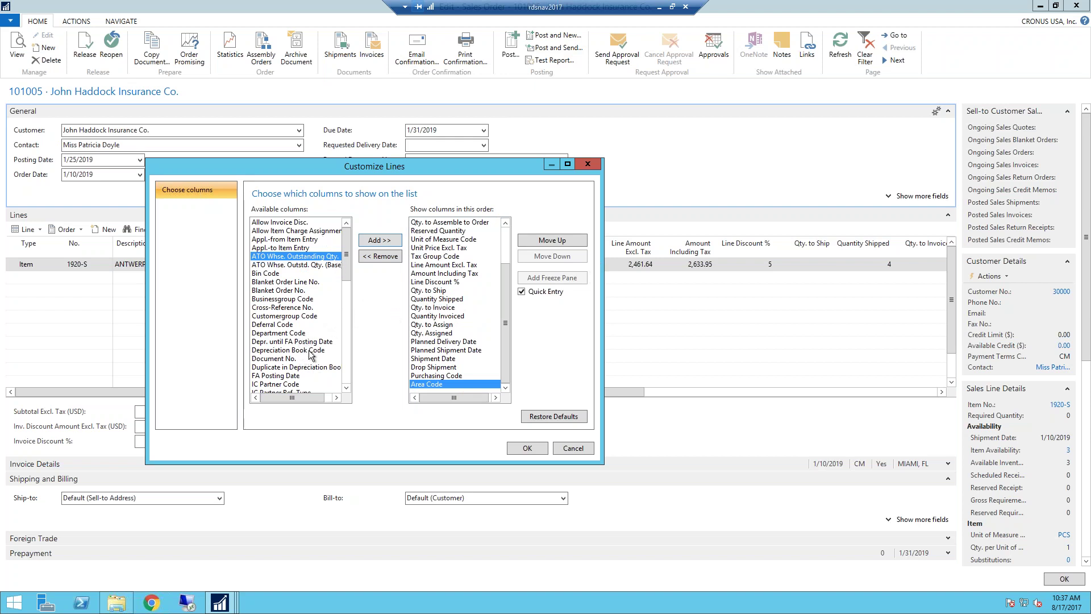
{"action": "left_click", "coordinate": [298, 334]}
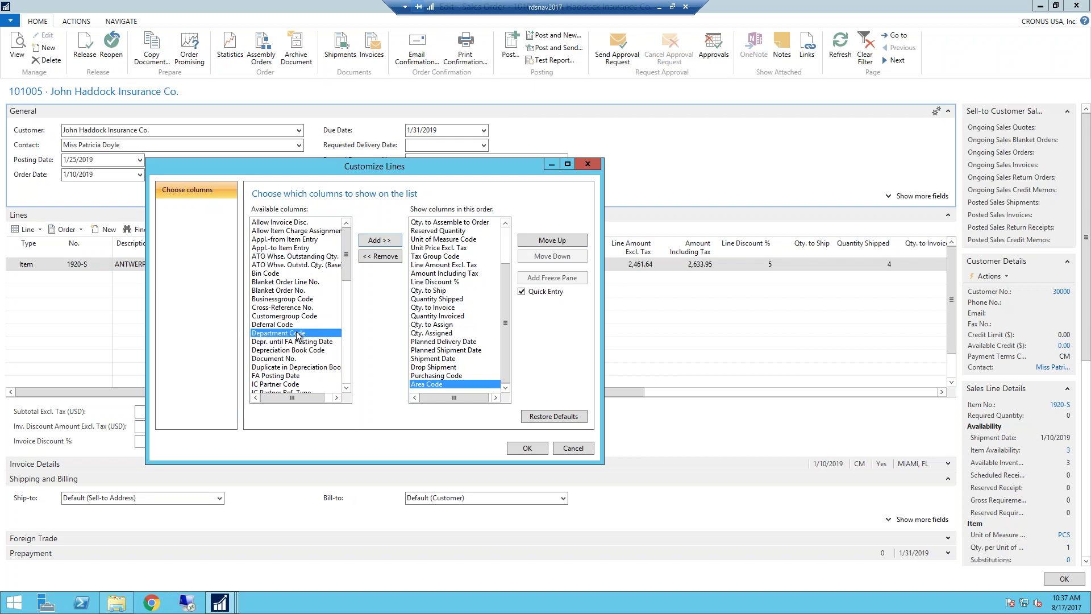
{"action": "left_click", "coordinate": [379, 240]}
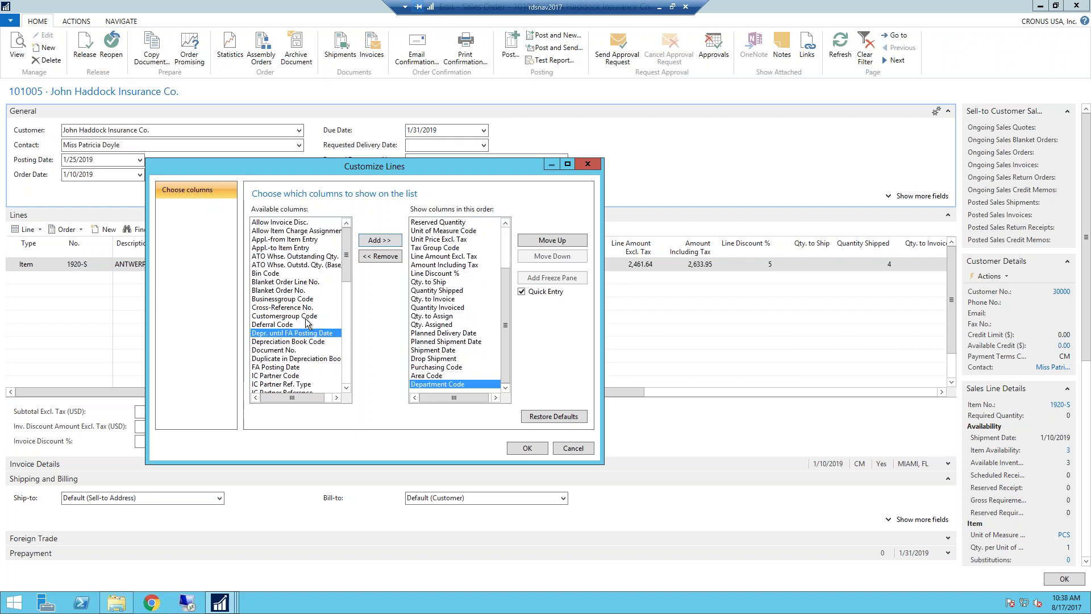
{"action": "left_click", "coordinate": [304, 317]}
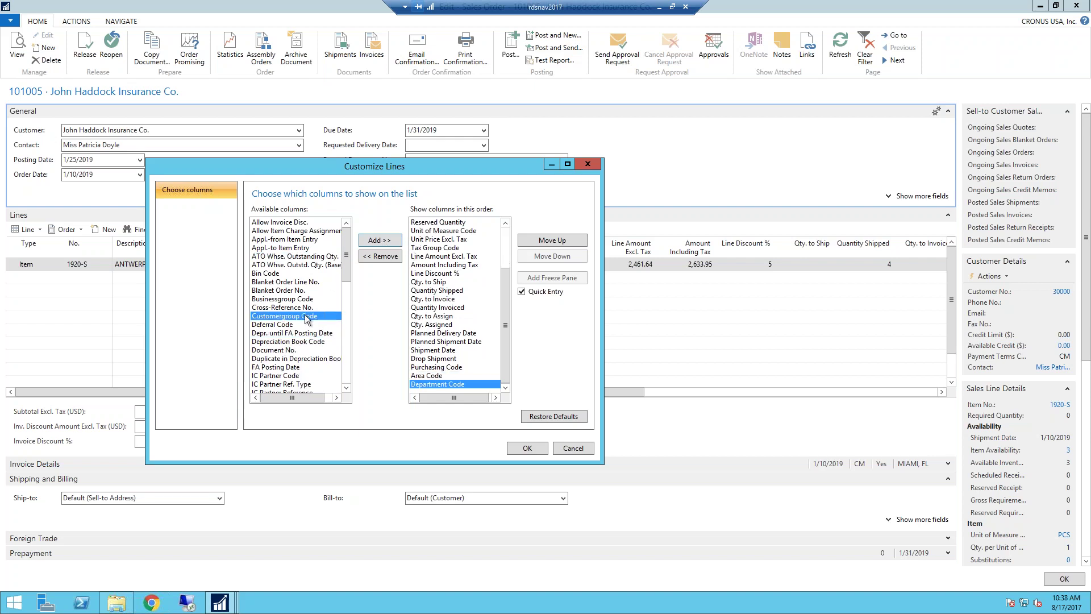
{"action": "left_click", "coordinate": [380, 240]}
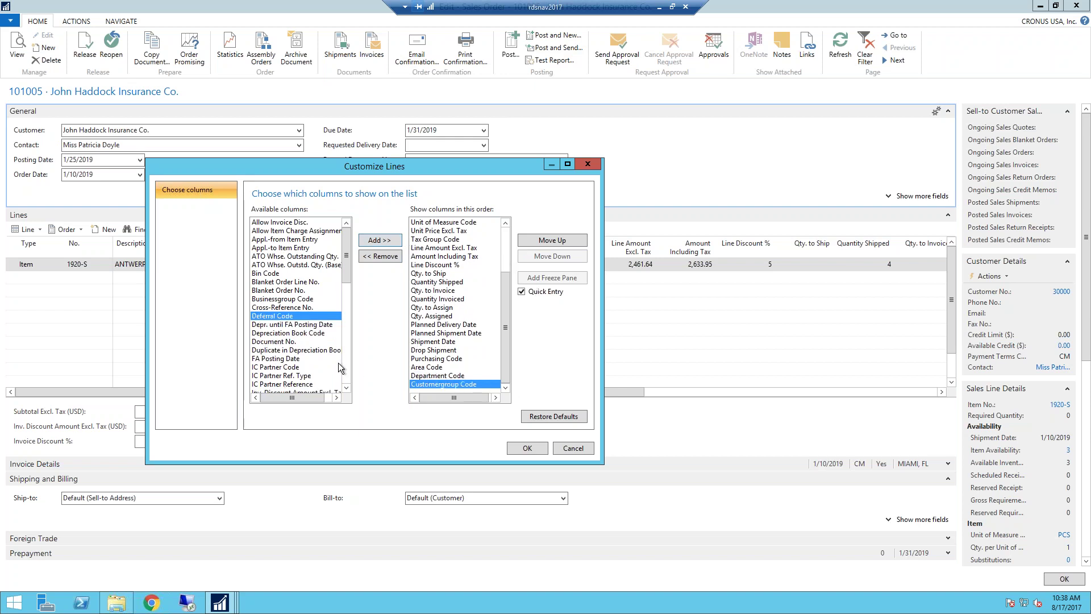
{"action": "scroll", "coordinate": [340, 368], "scroll_direction": "down", "scroll_amount": 2}
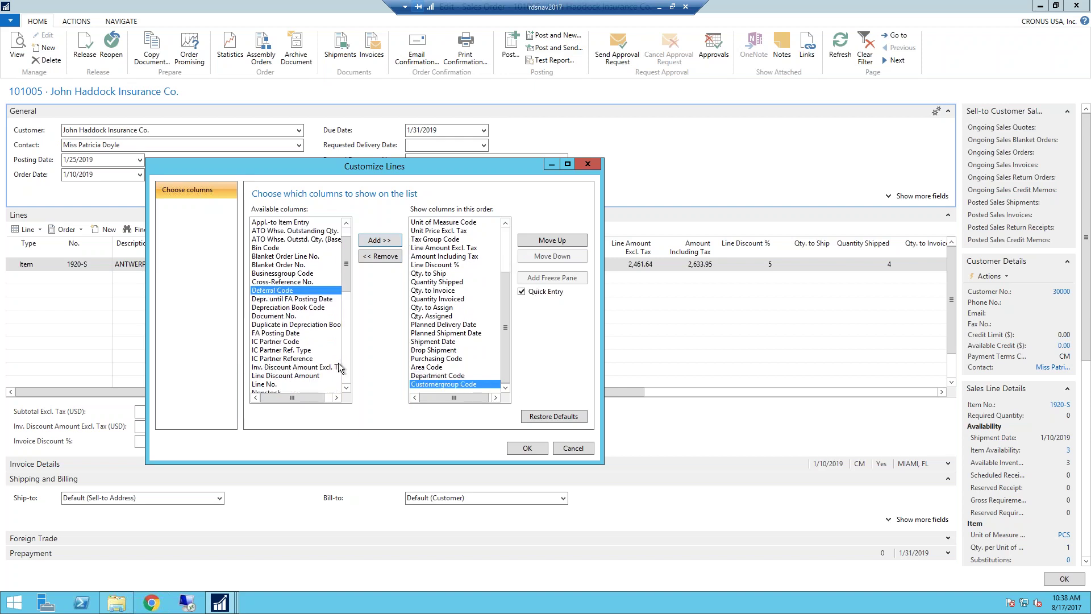
{"action": "scroll", "coordinate": [339, 367], "scroll_direction": "down", "scroll_amount": 3}
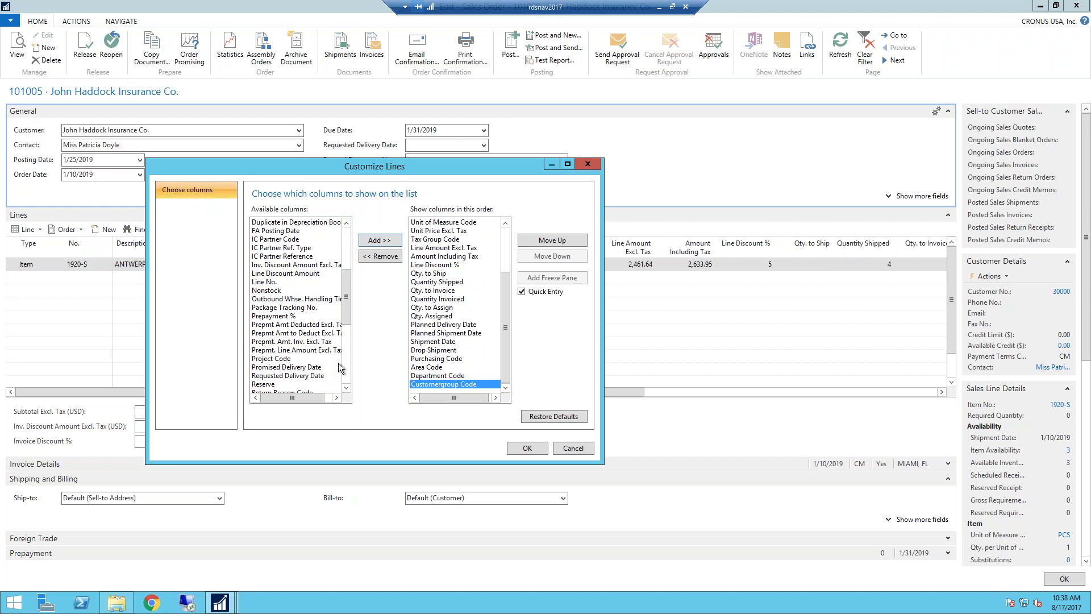
{"action": "left_click", "coordinate": [293, 359]}
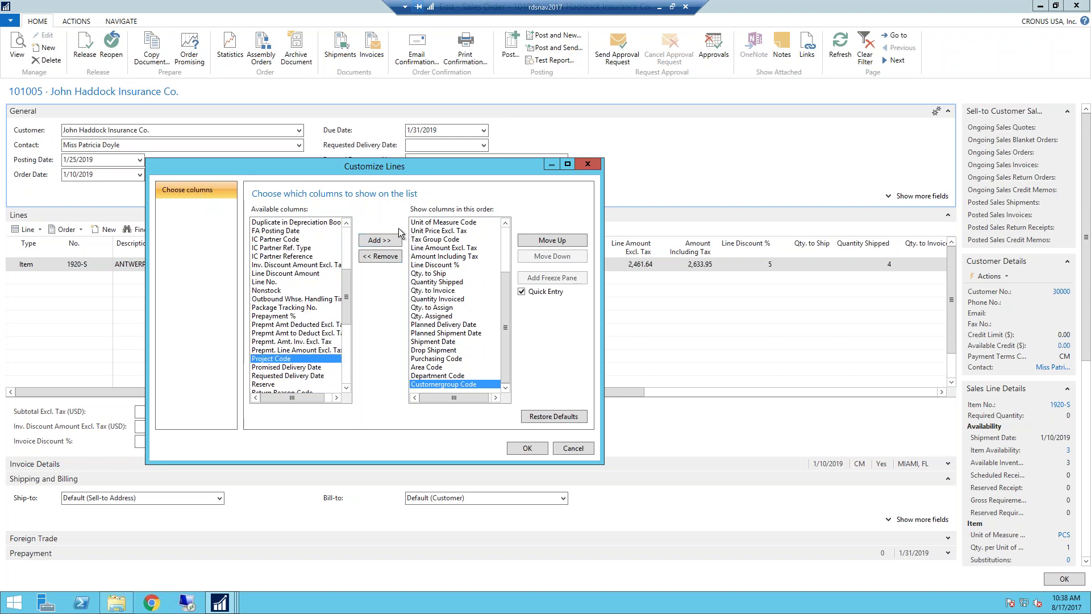
{"action": "left_click", "coordinate": [386, 243]}
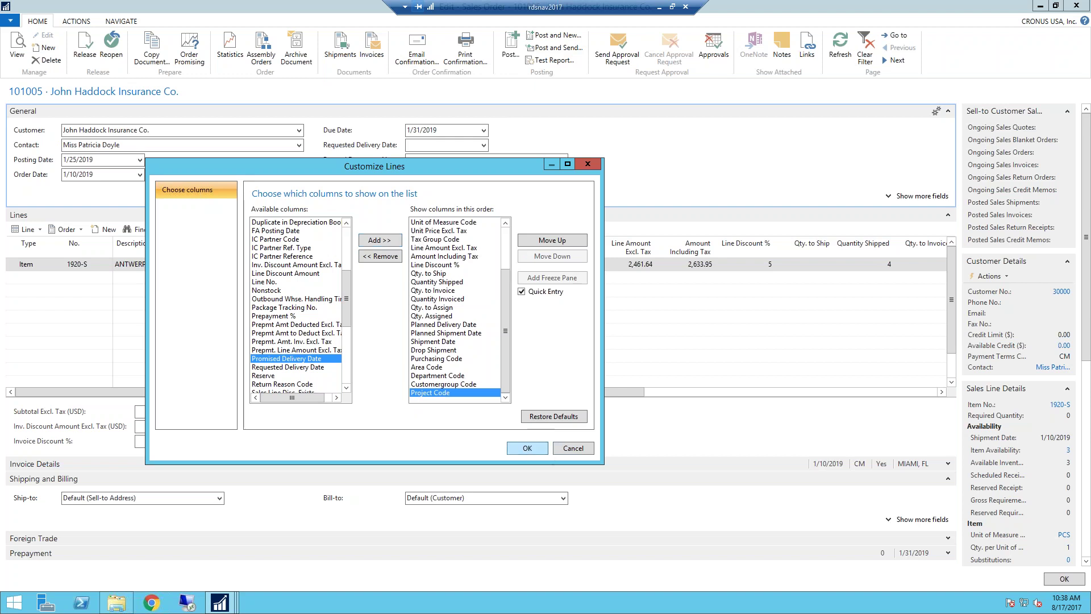
{"action": "left_click", "coordinate": [527, 448]}
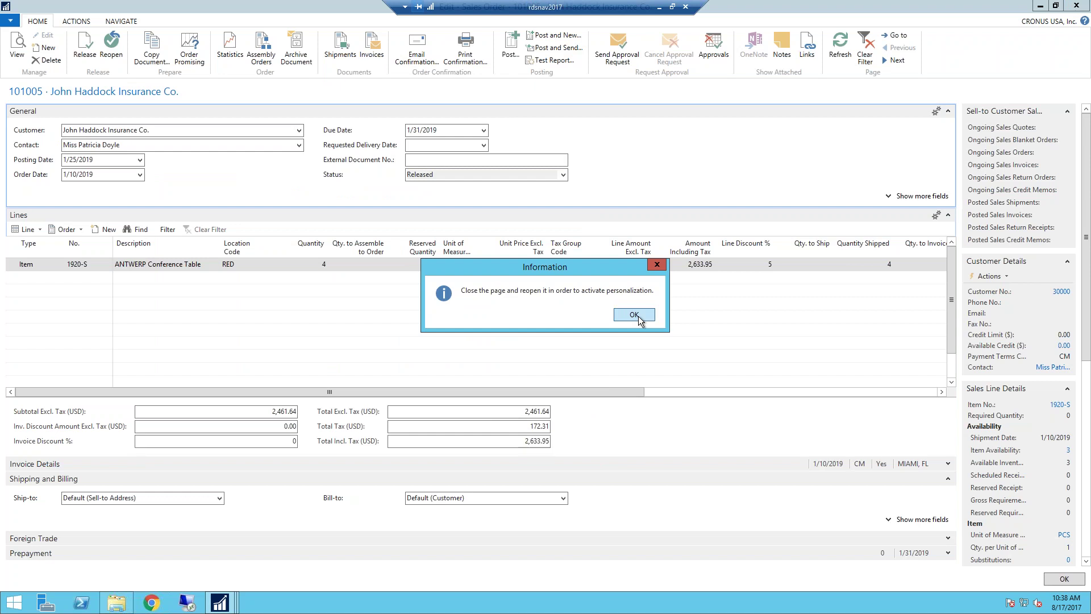
{"action": "left_click", "coordinate": [634, 315]}
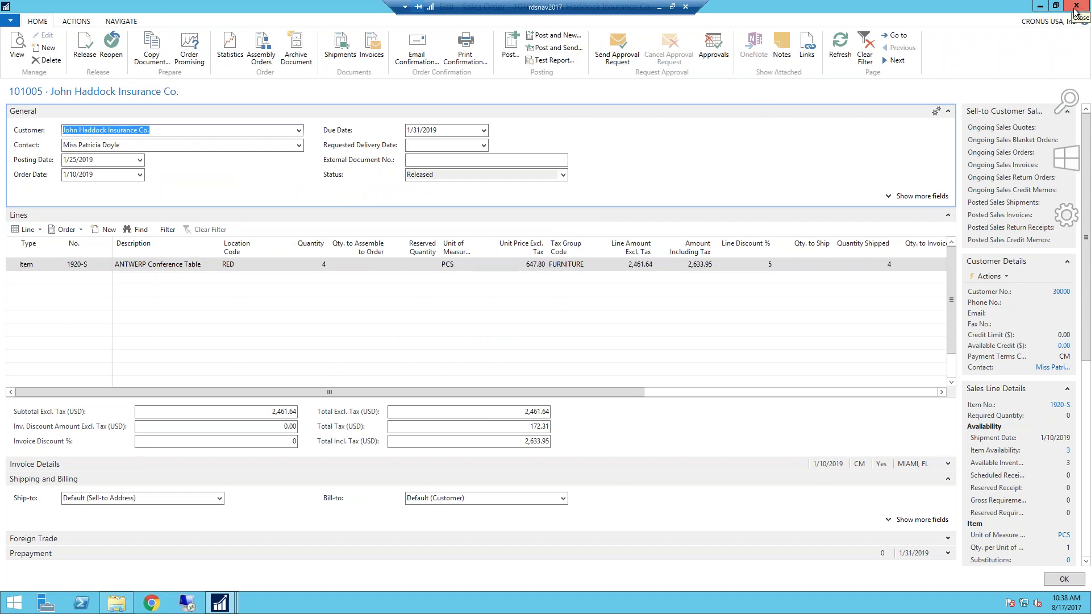
Step: Close the order without posting, reopen it for editing, and check the added dimension columns on its line
{"action": "left_click", "coordinate": [1086, 6]}
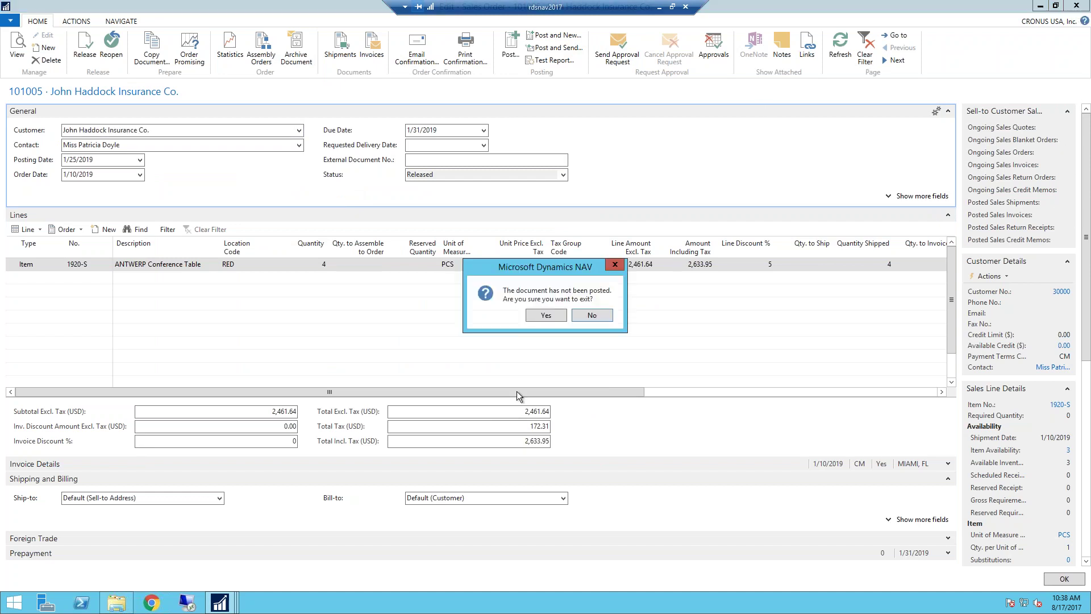
{"action": "left_click", "coordinate": [546, 316]}
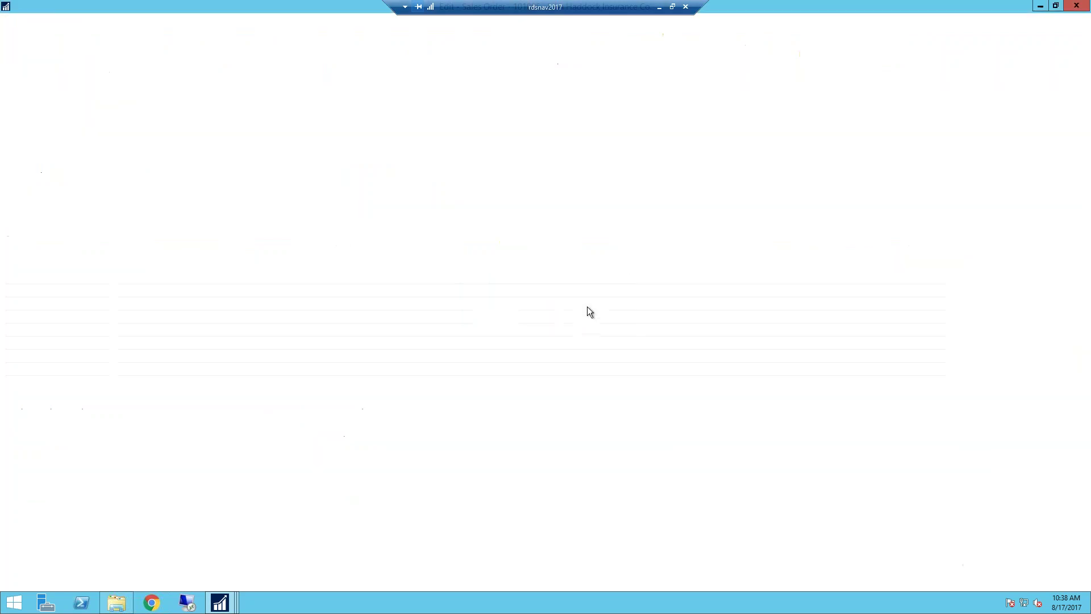
{"action": "left_click", "coordinate": [48, 75]}
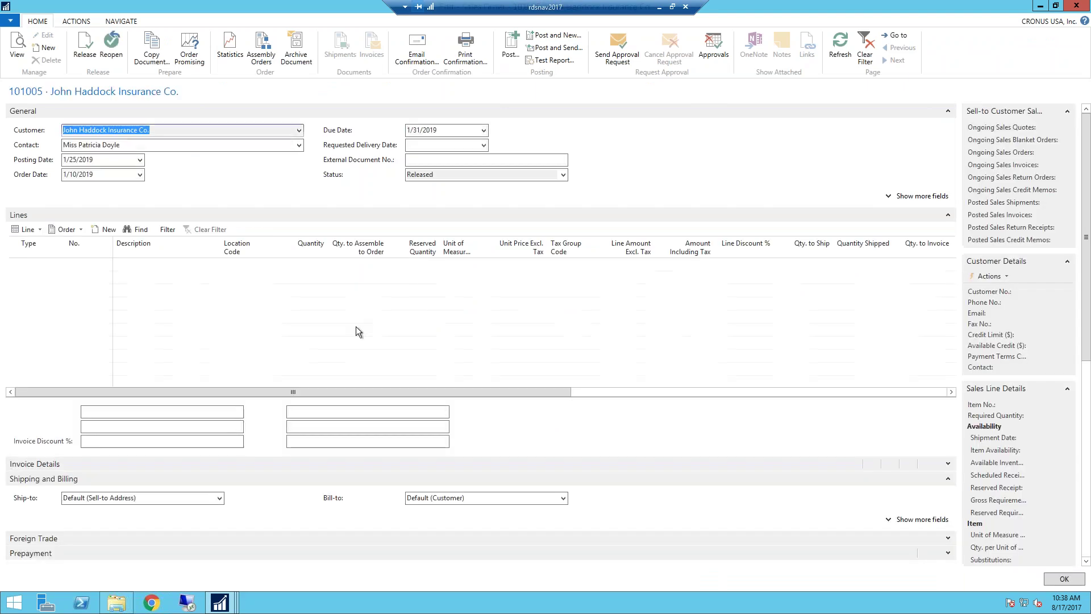
{"action": "left_click_drag", "start_coordinate": [485, 392], "coordinate": [858, 390]}
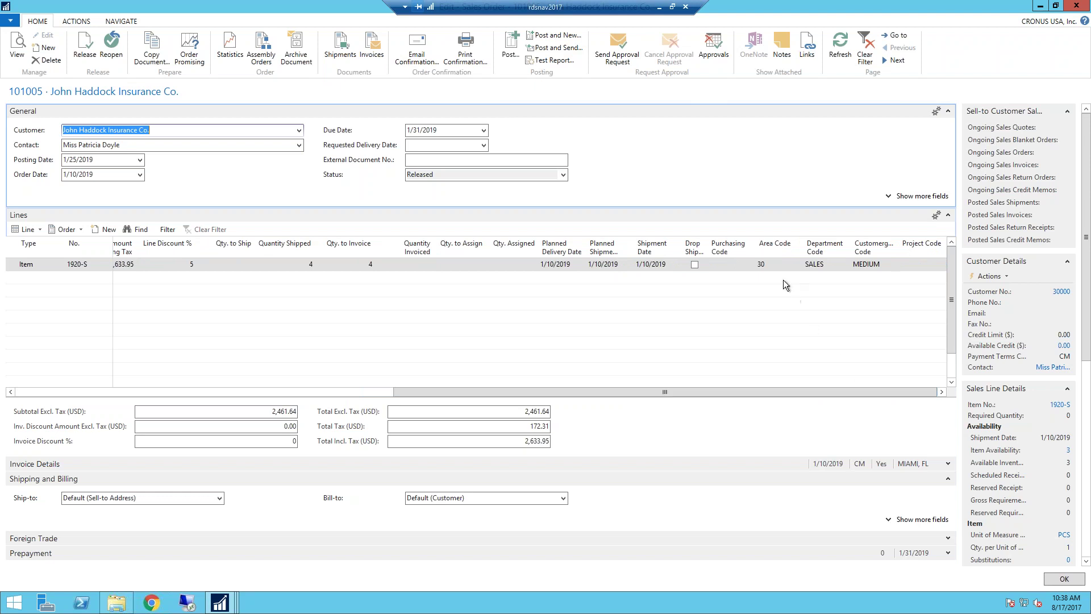
Step: Try to set the order line's Project Code to MERCEDES, decline keeping the changed dimension, and discard the unsaved changes
{"action": "left_click", "coordinate": [913, 267]}
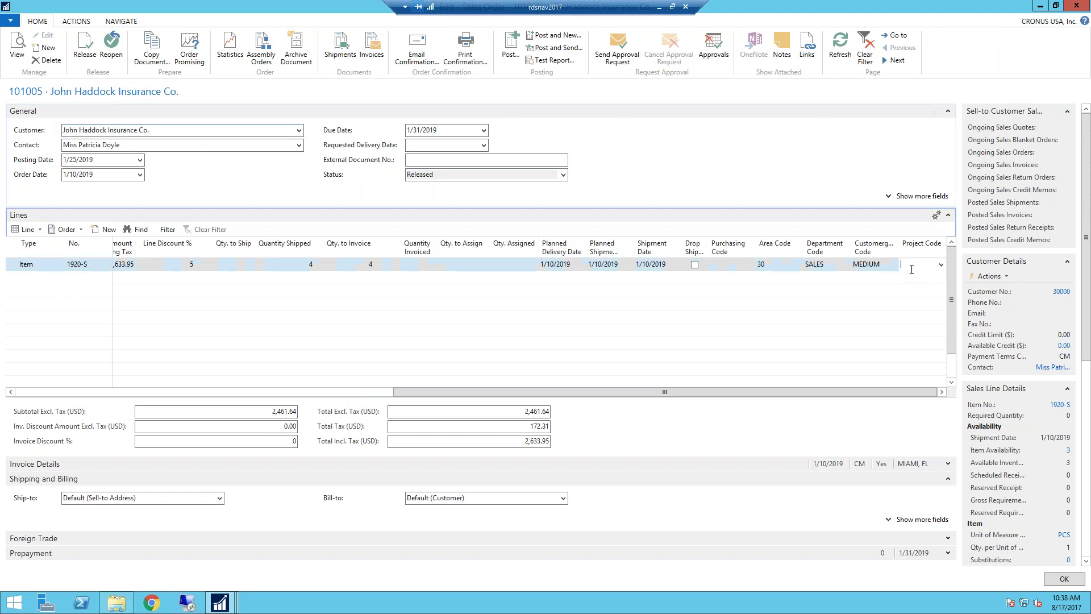
{"action": "left_click", "coordinate": [942, 265]}
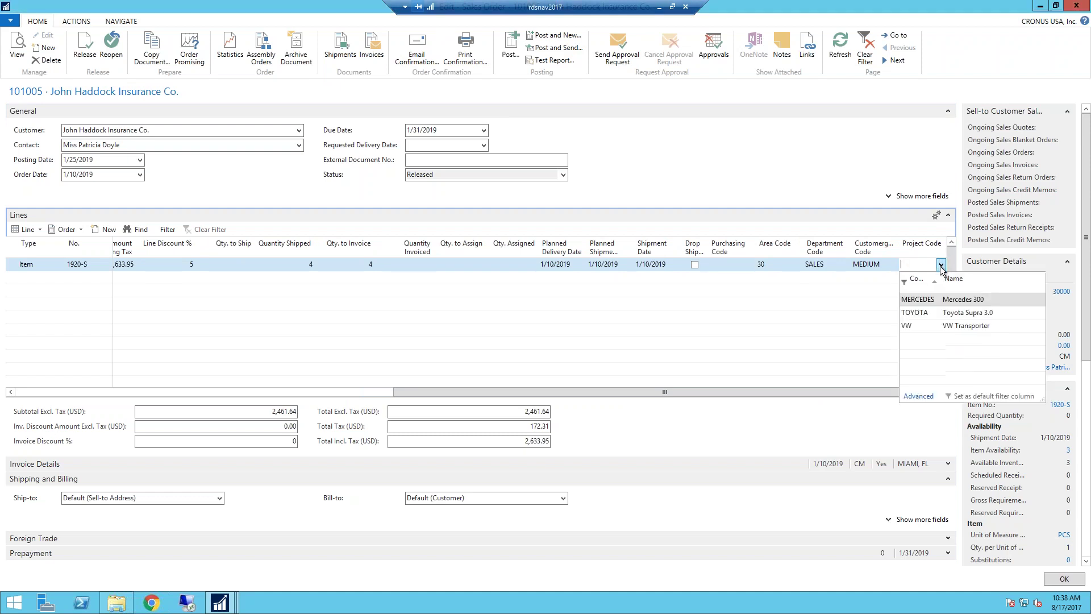
{"action": "left_click", "coordinate": [916, 299]}
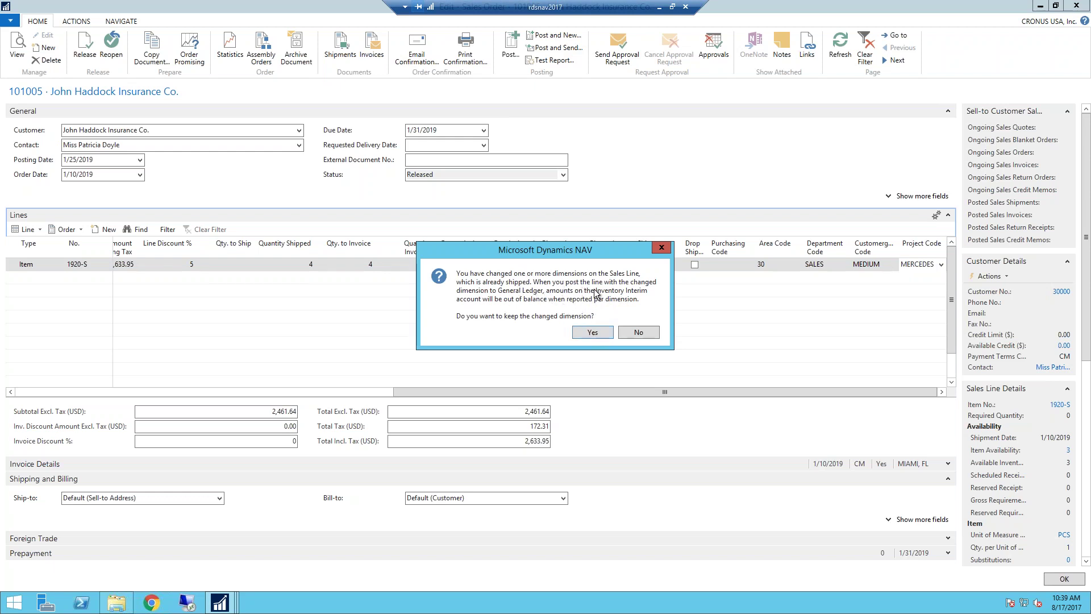
{"action": "left_click", "coordinate": [638, 333]}
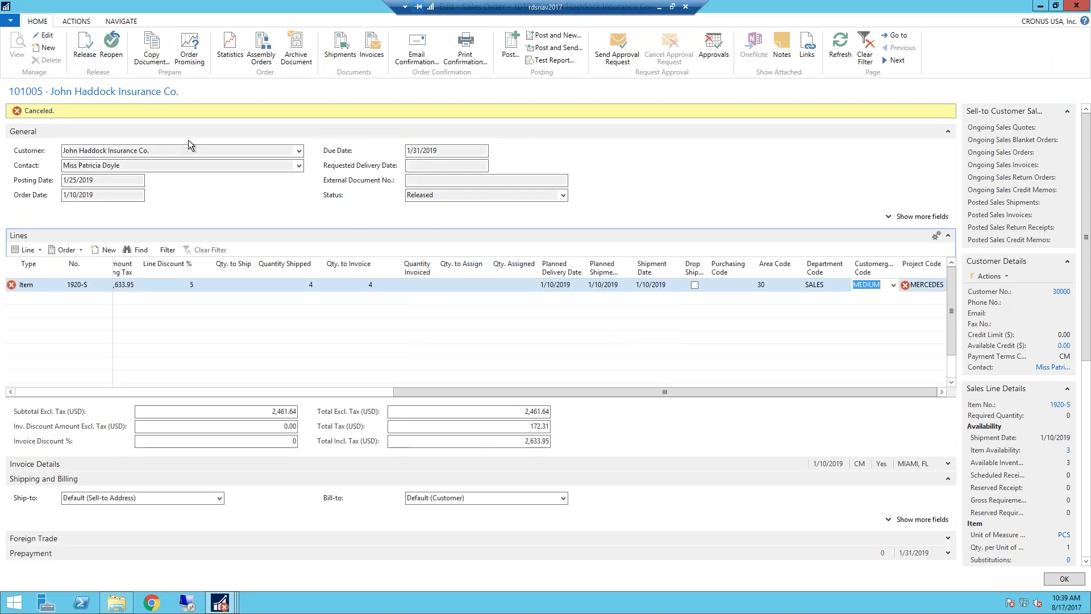
{"action": "key", "text": "Escape"}
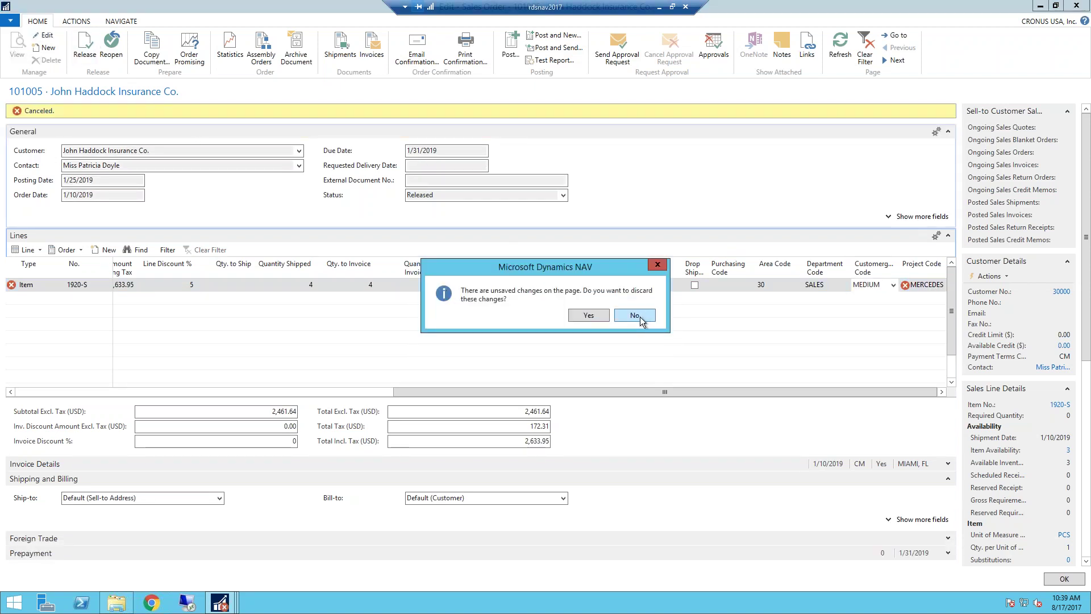
{"action": "left_click", "coordinate": [657, 265]}
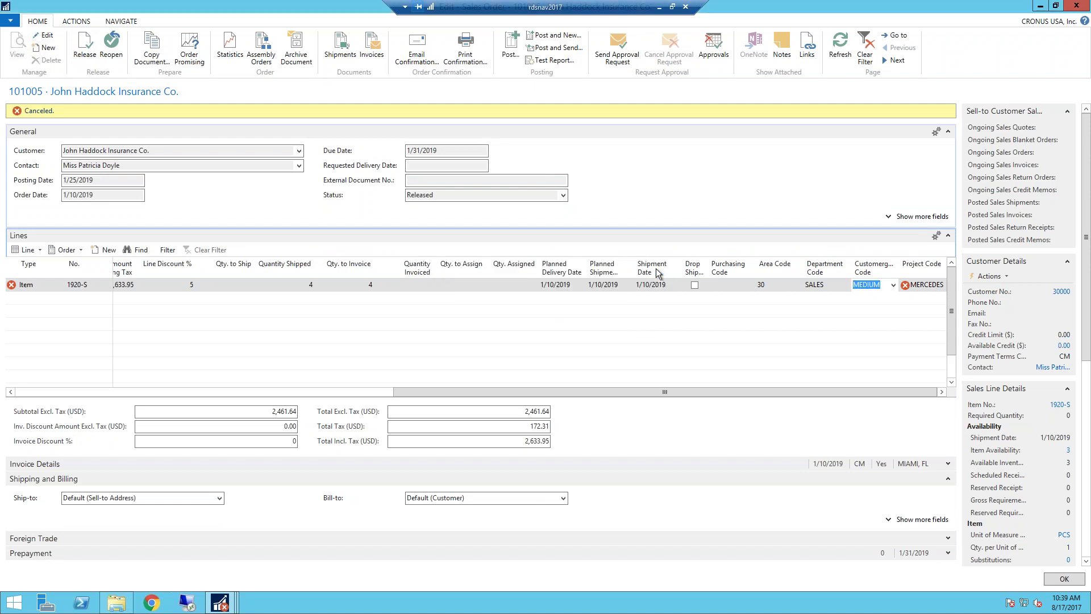
{"action": "key", "text": "Escape"}
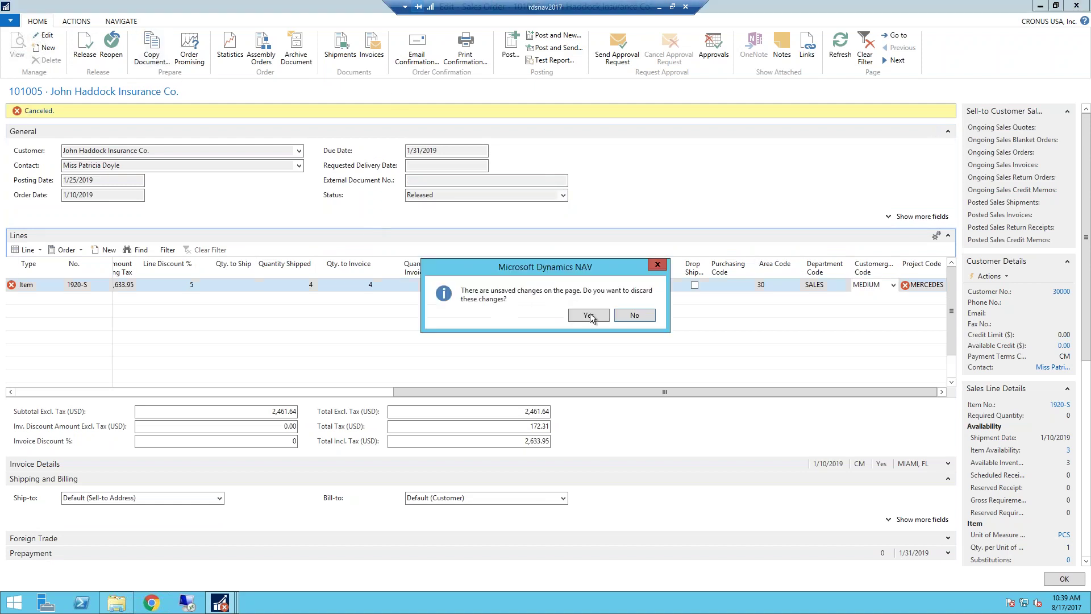
{"action": "left_click", "coordinate": [590, 316]}
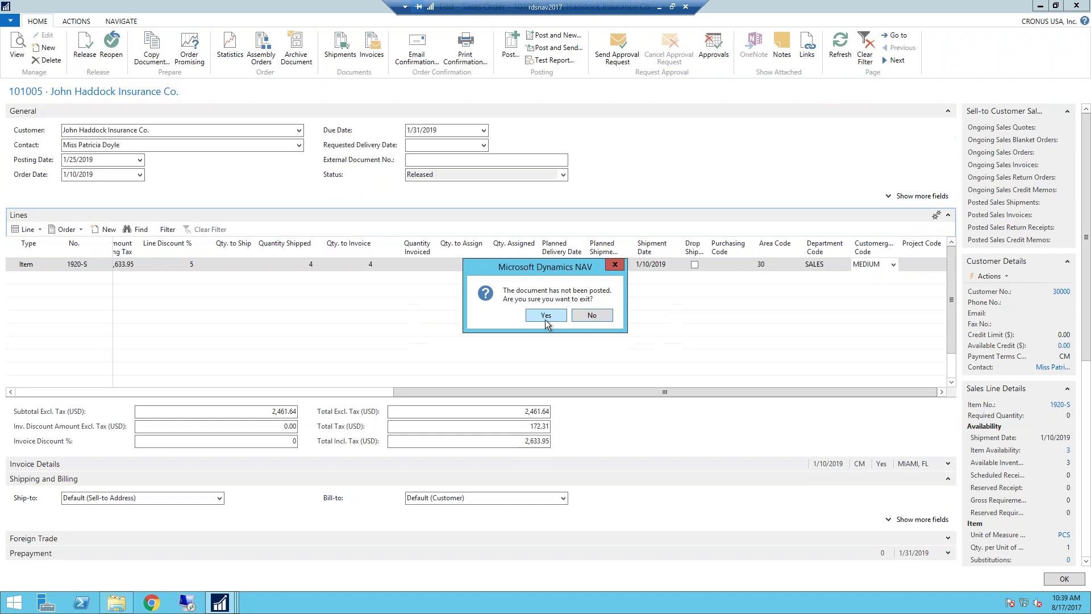
Step: Exit the order without posting and open the first Selangorian Ltd. sales order with status Open
{"action": "left_click", "coordinate": [555, 319]}
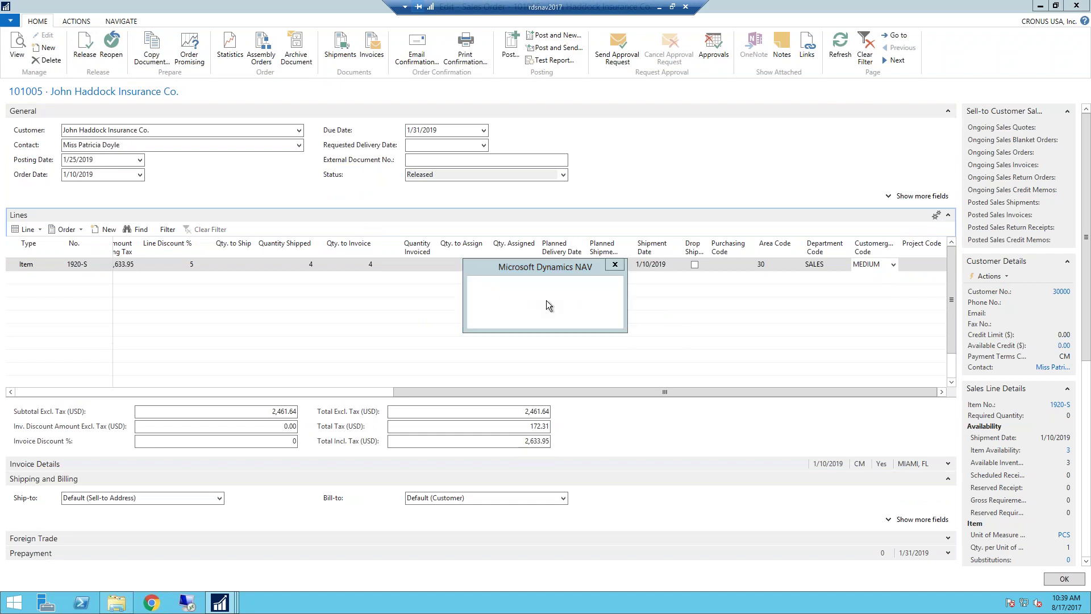
{"action": "left_click", "coordinate": [155, 335]}
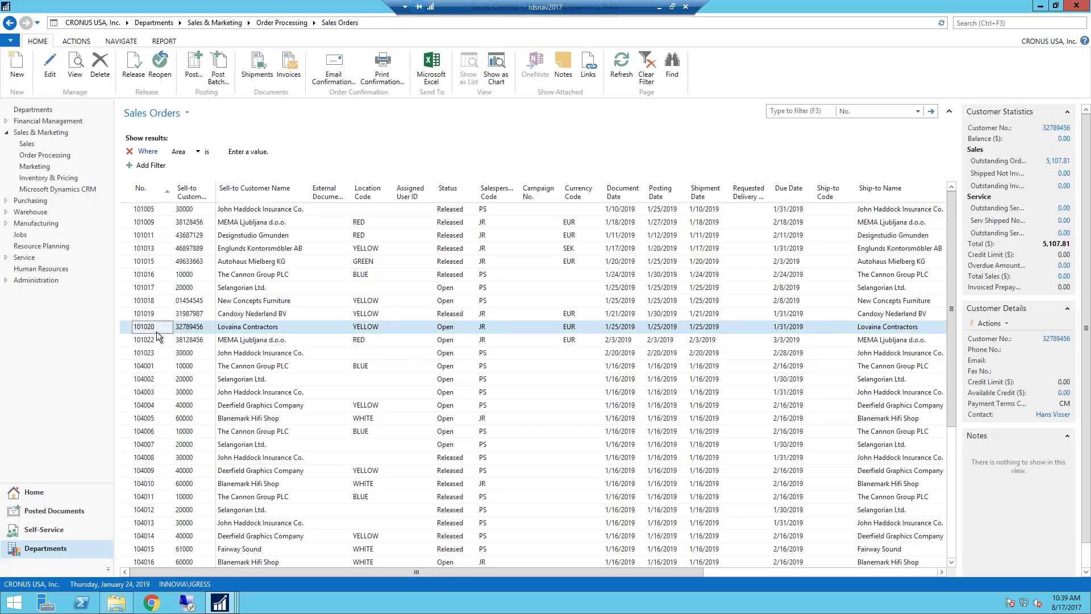
{"action": "left_click", "coordinate": [446, 289]}
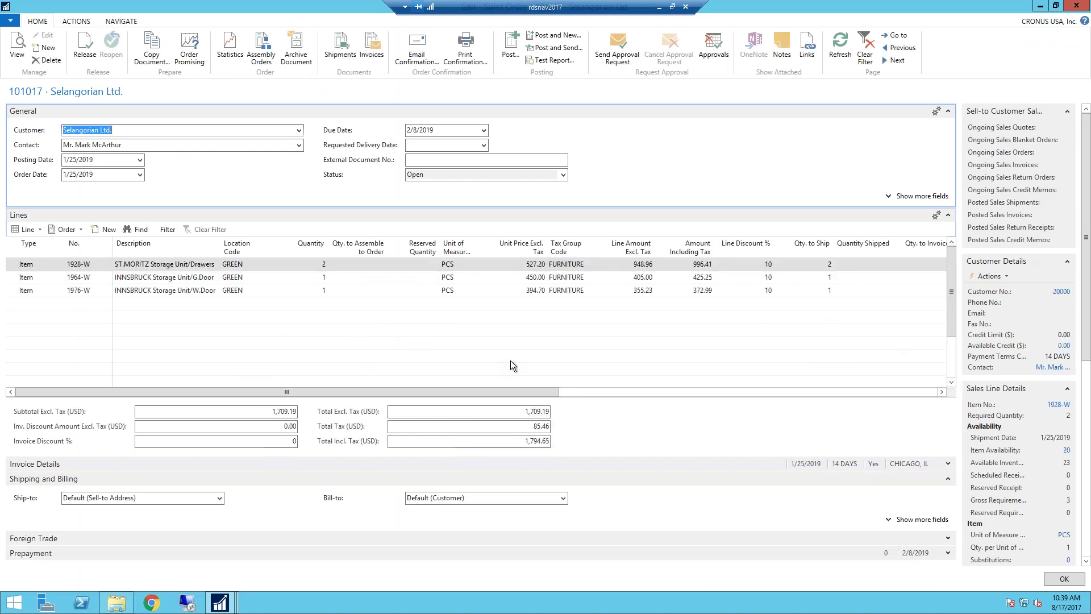
Step: Set the Project Code of the order's 1928-W line to MERCEDES
{"action": "left_click_drag", "start_coordinate": [509, 393], "coordinate": [932, 397]}
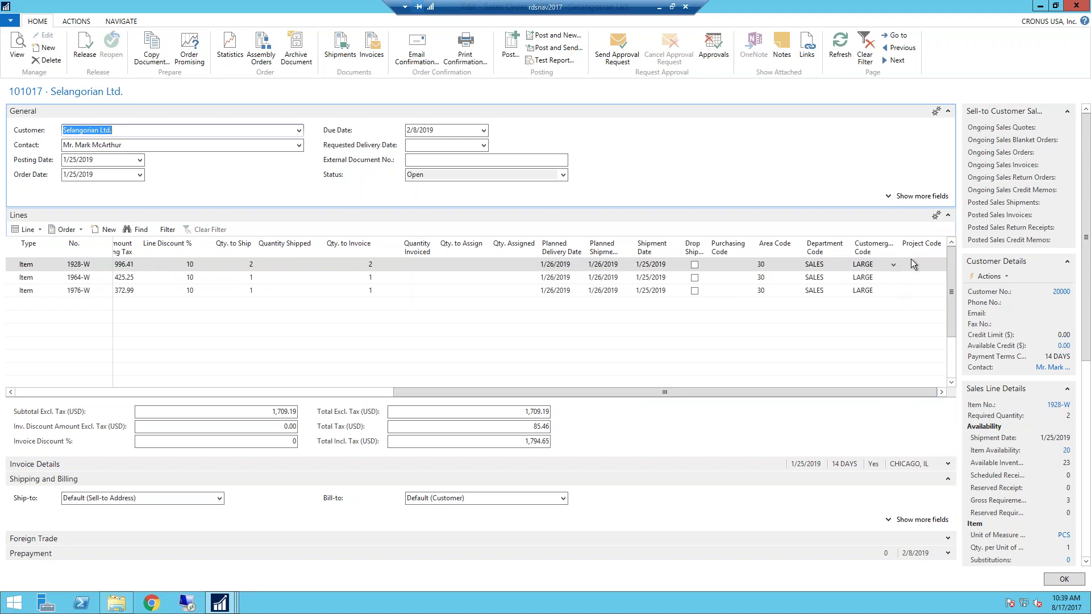
{"action": "left_click", "coordinate": [924, 266]}
{"action": "left_click", "coordinate": [941, 265]}
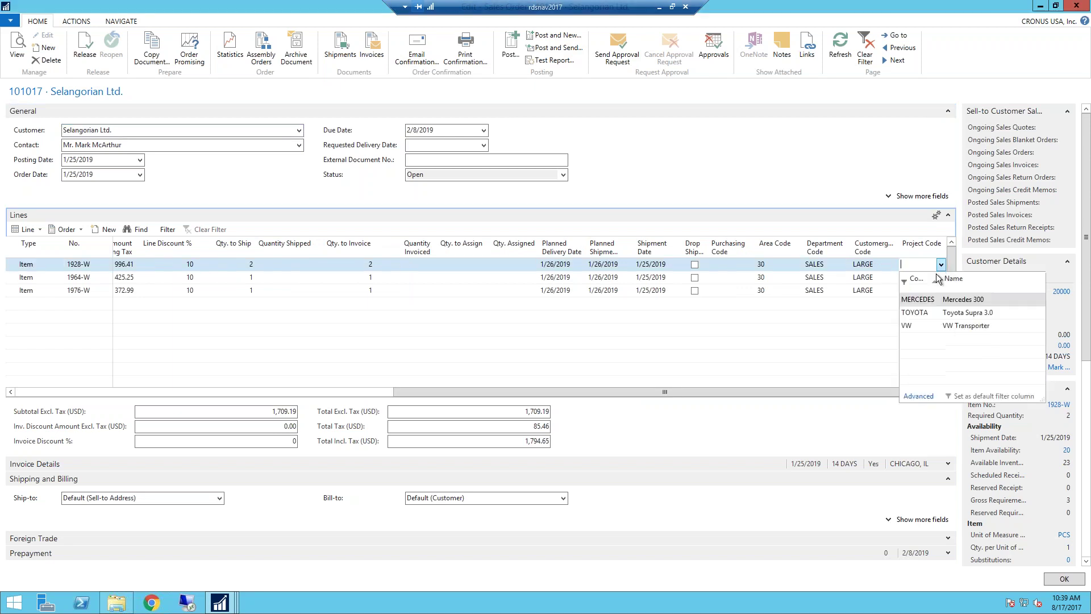
{"action": "left_click", "coordinate": [931, 304]}
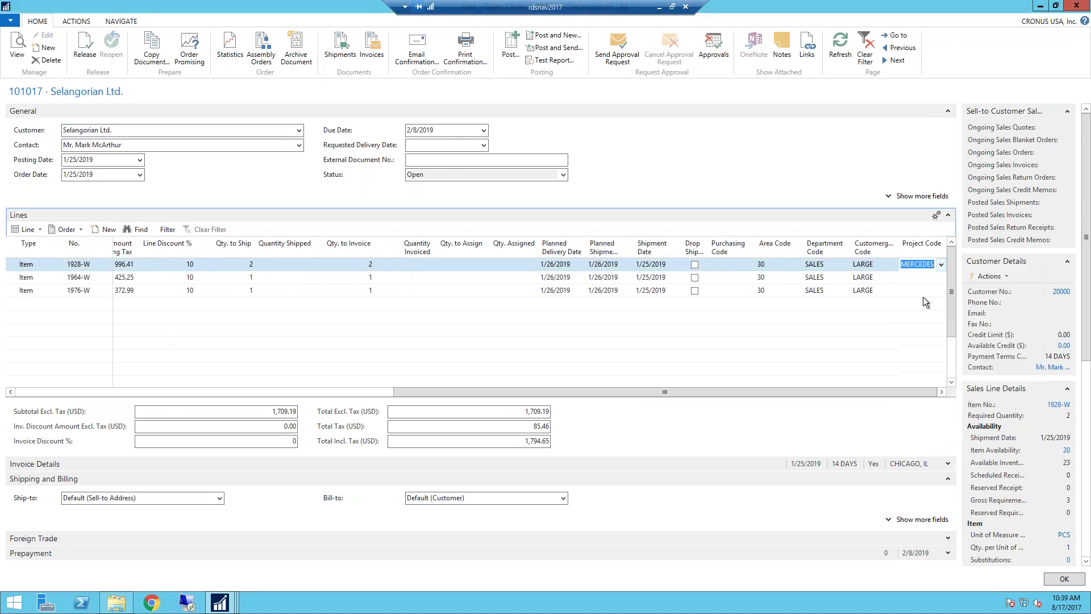
Step: Set the 1928-W line's Department Code to PROD and exit the order without posting it
{"action": "left_click", "coordinate": [890, 265]}
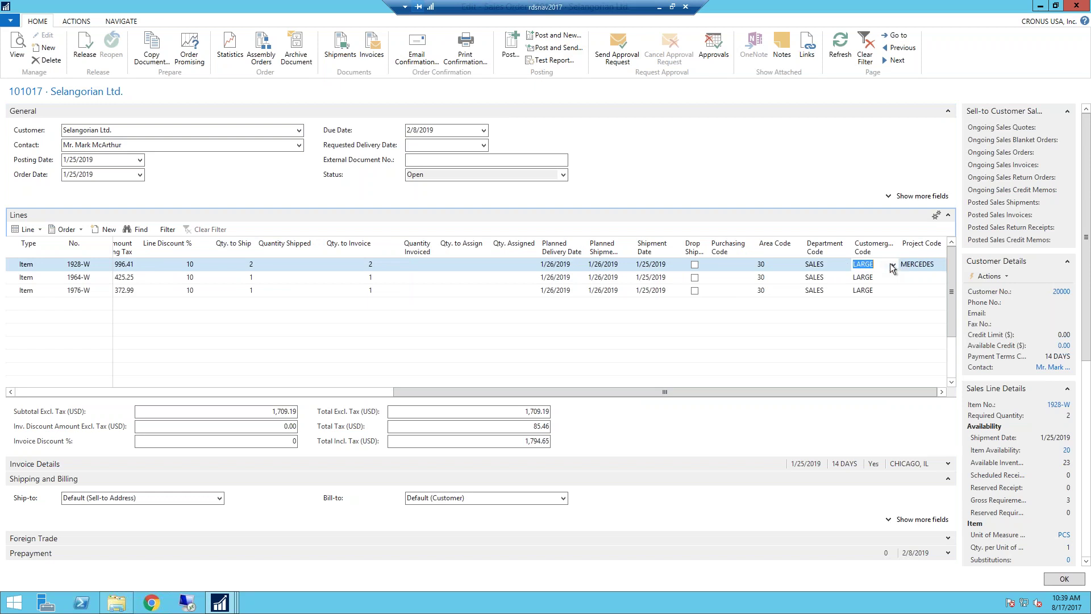
{"action": "left_click", "coordinate": [827, 265]}
{"action": "left_click", "coordinate": [846, 265]}
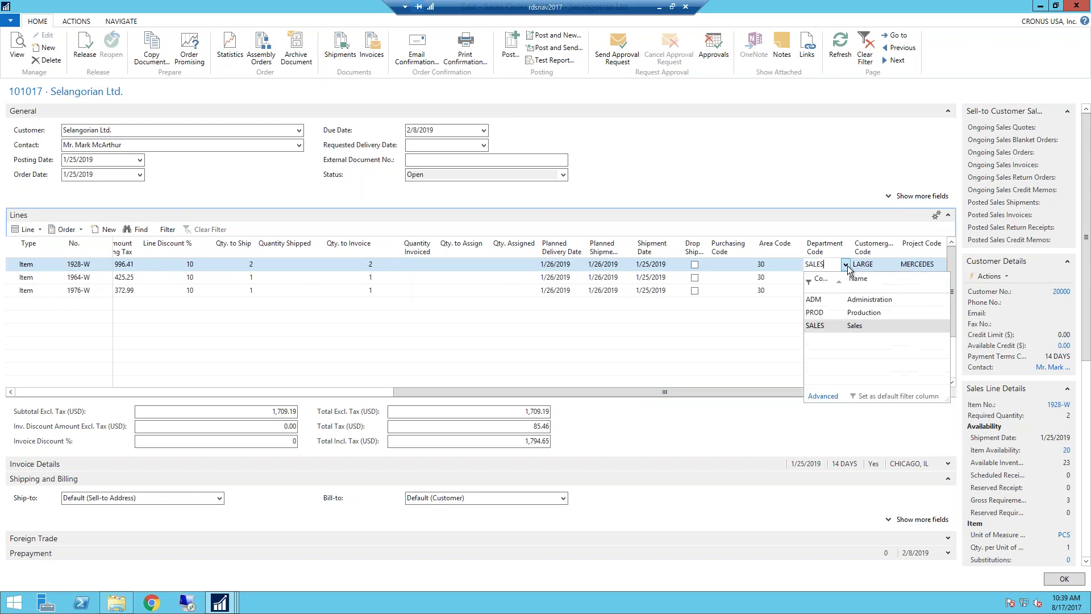
{"action": "left_click", "coordinate": [831, 313]}
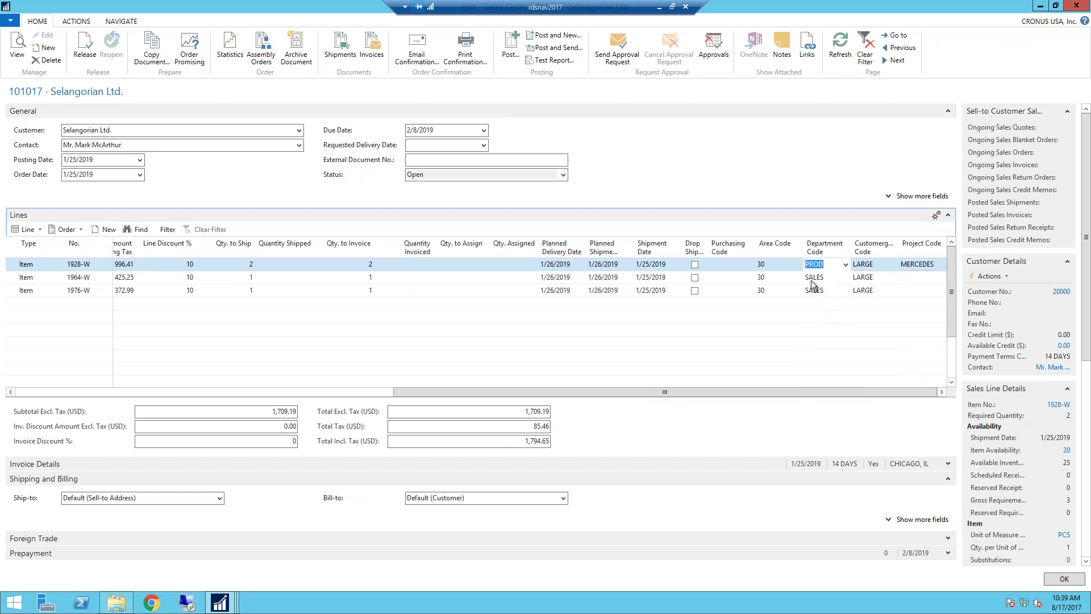
{"action": "left_click", "coordinate": [778, 278]}
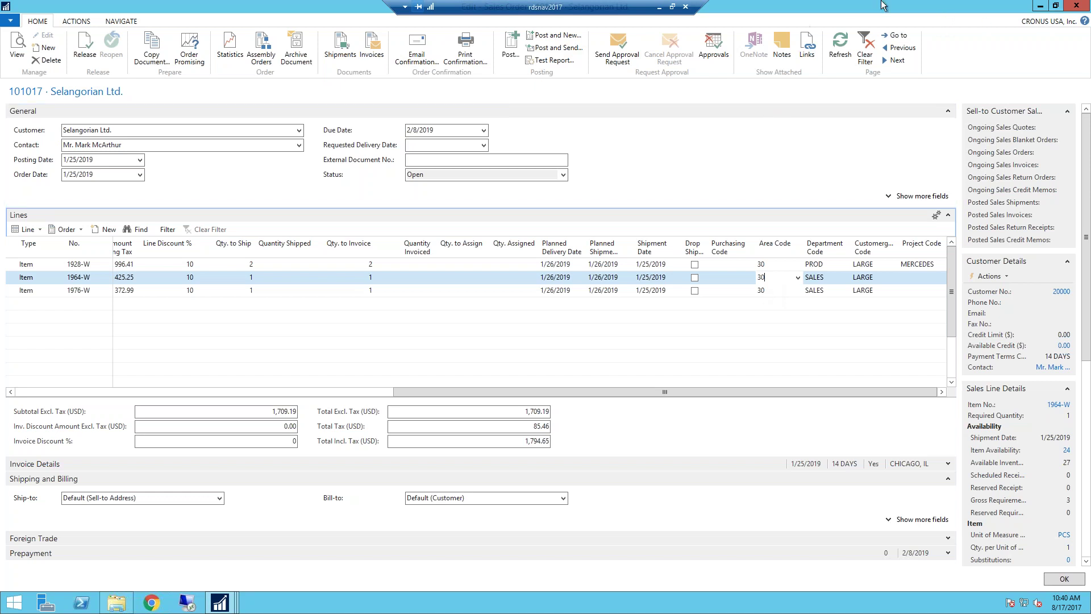
{"action": "key", "text": "Escape"}
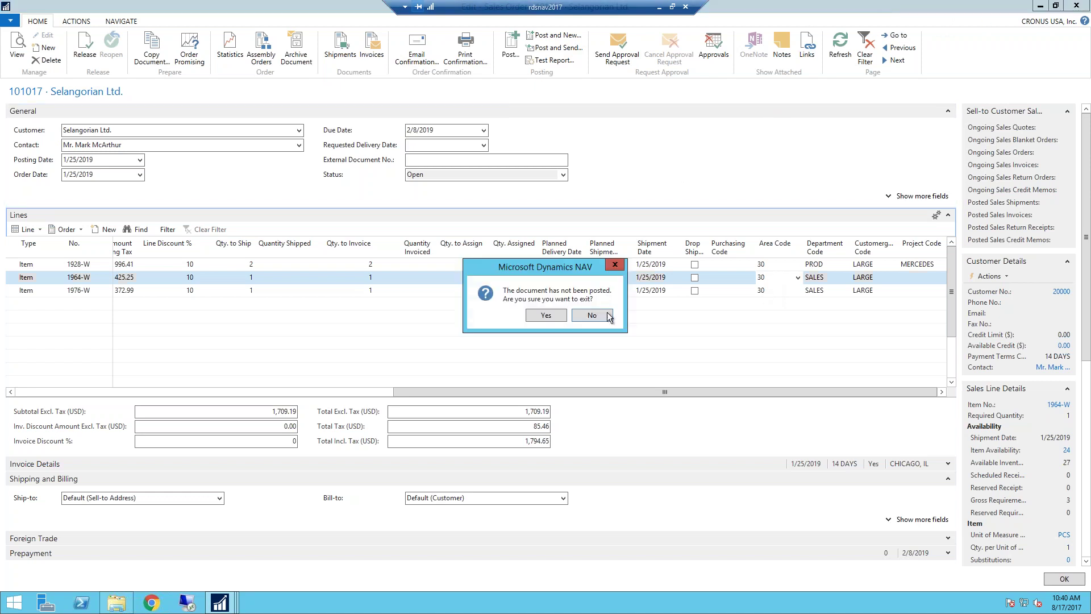
{"action": "left_click", "coordinate": [546, 316]}
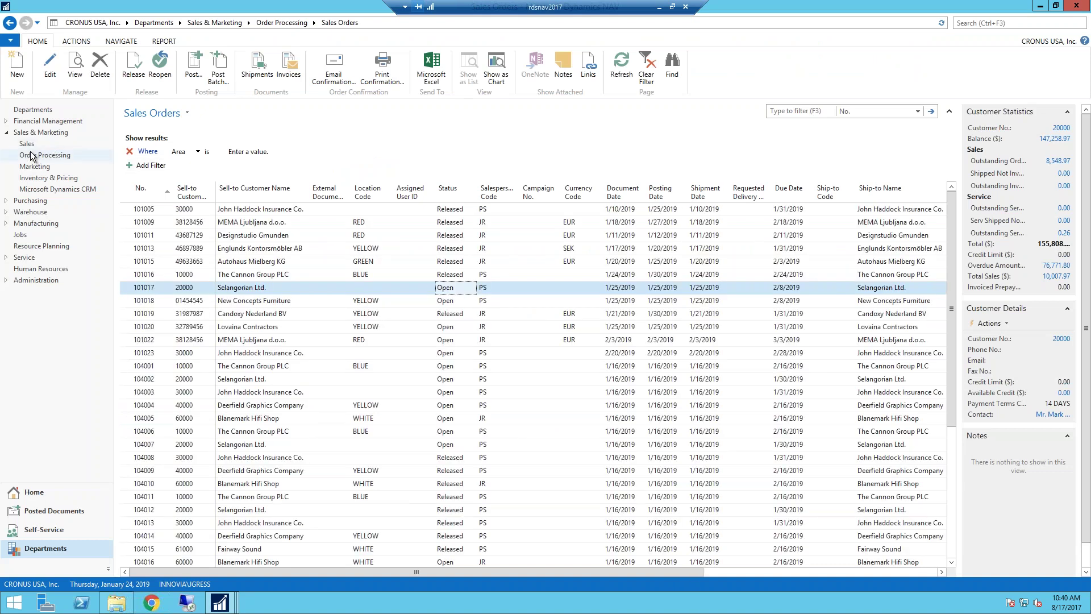
Step: Open General Ledger Setup from the Financial Management setup administration, examine its global and shortcut dimension codes, and close it
{"action": "left_click", "coordinate": [33, 111]}
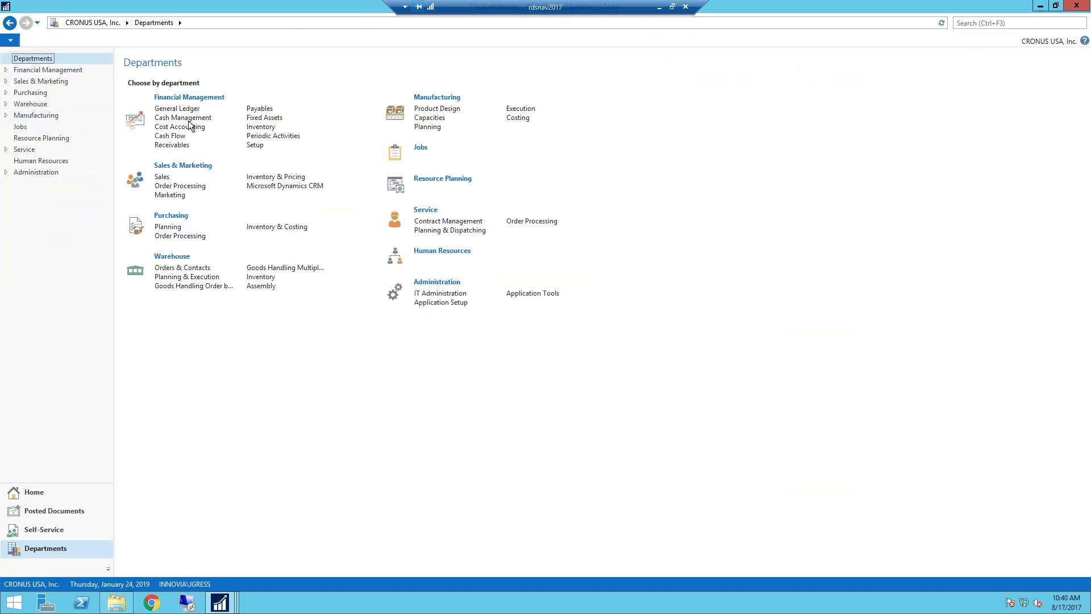
{"action": "left_click", "coordinate": [170, 110]}
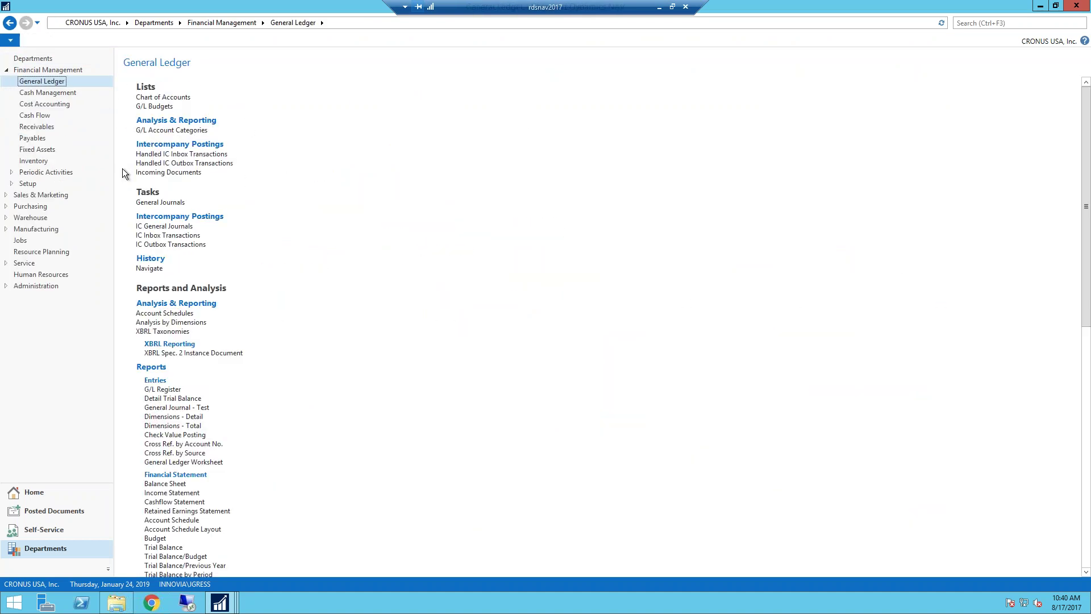
{"action": "left_click", "coordinate": [50, 71]}
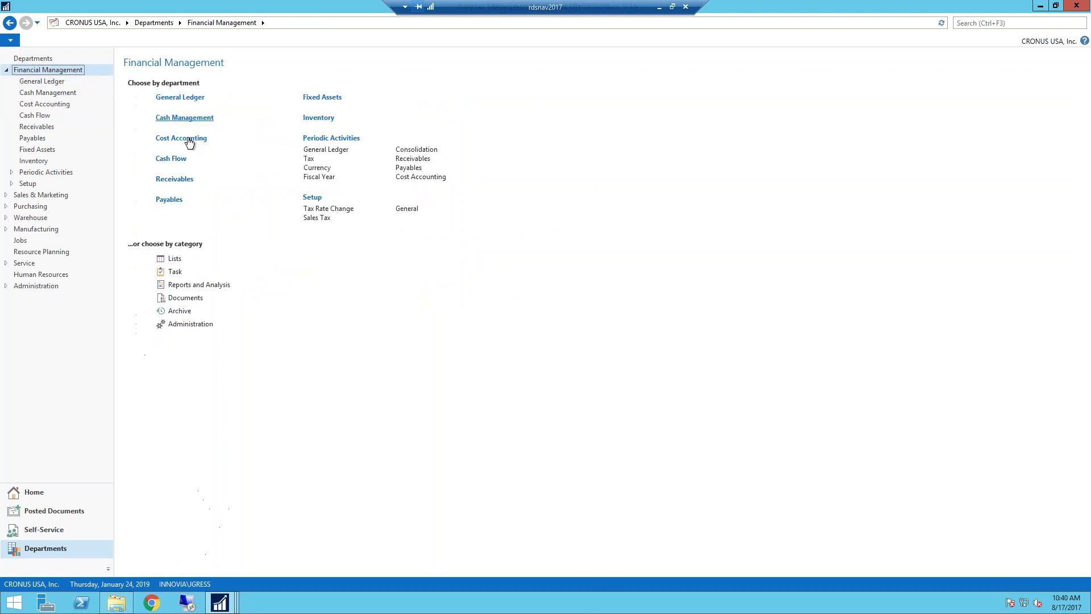
{"action": "left_click", "coordinate": [190, 324]}
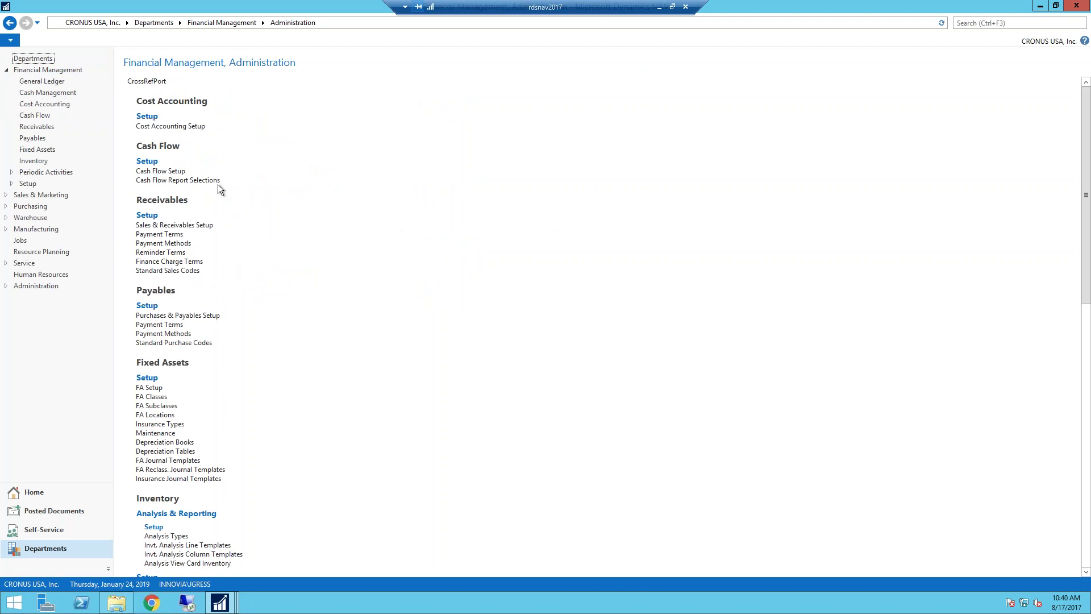
{"action": "left_click", "coordinate": [28, 184]}
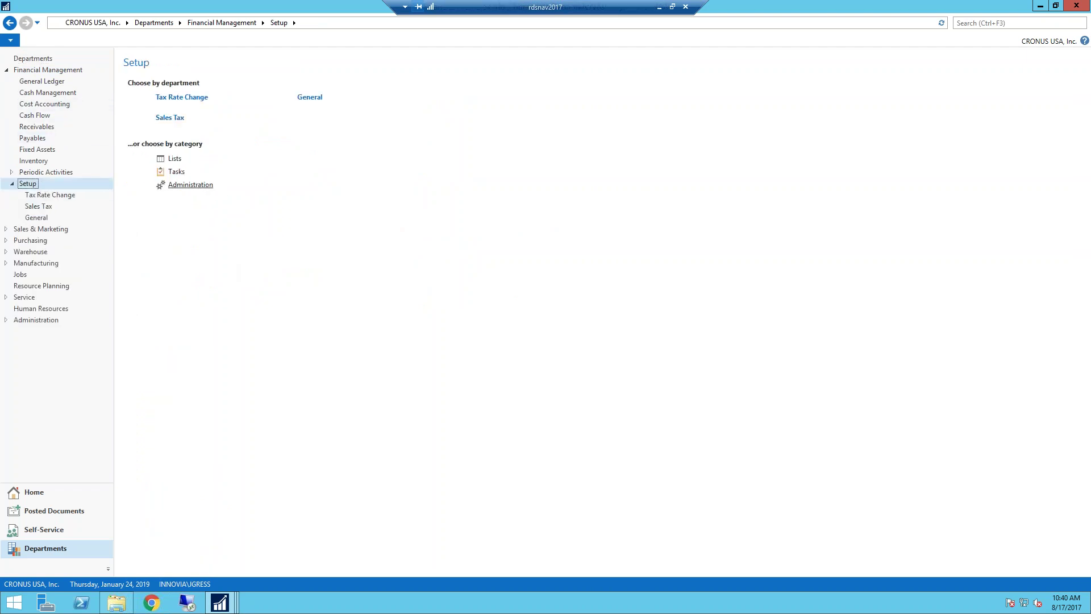
{"action": "left_click", "coordinate": [182, 185]}
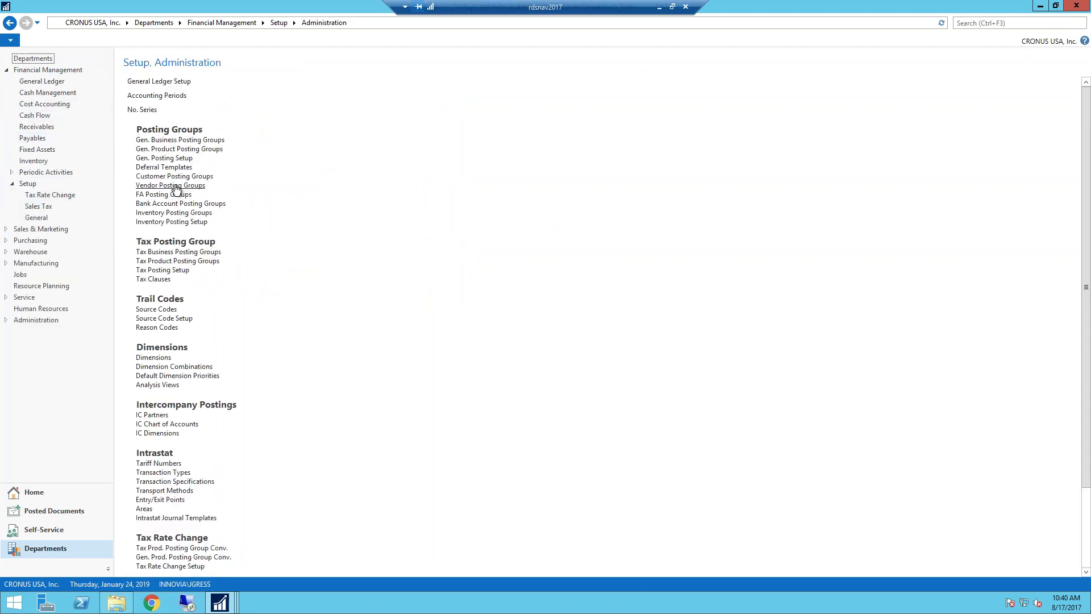
{"action": "left_click", "coordinate": [163, 82]}
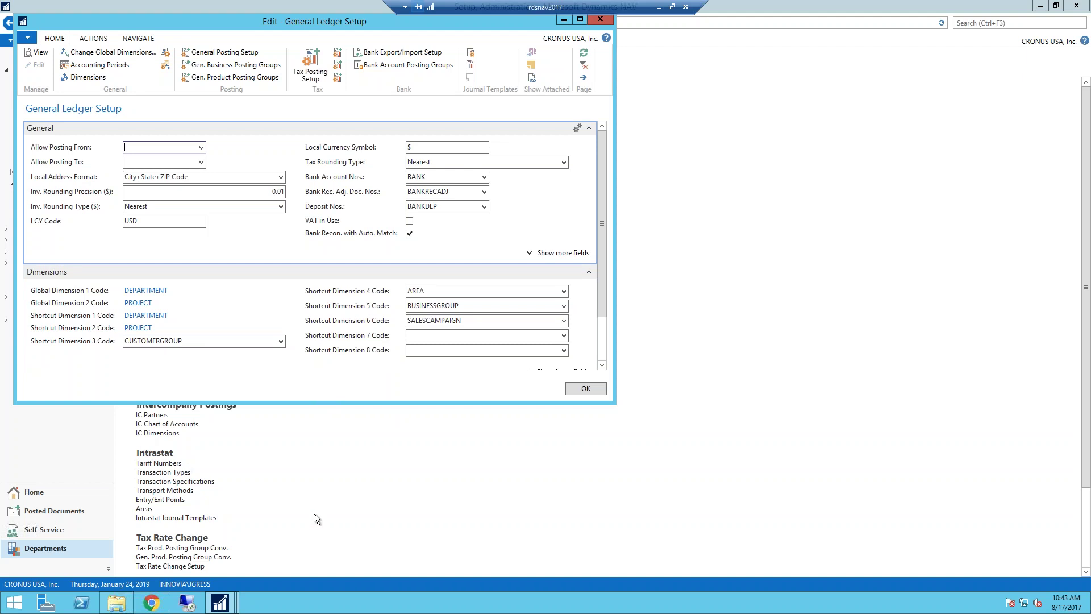
{"action": "key", "text": "Escape"}
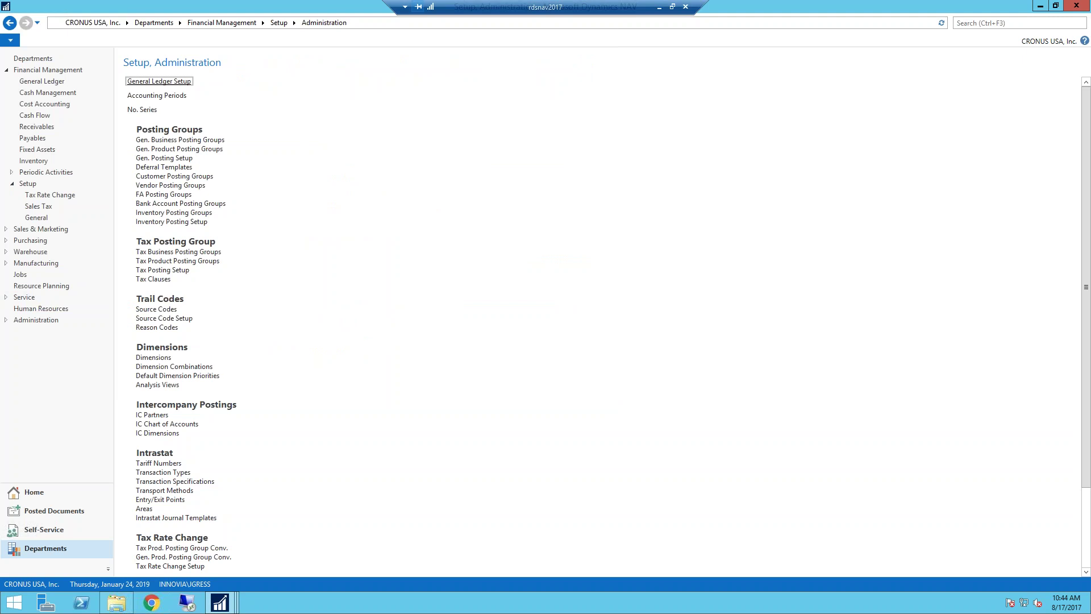
{"action": "left_click", "coordinate": [660, 8]}
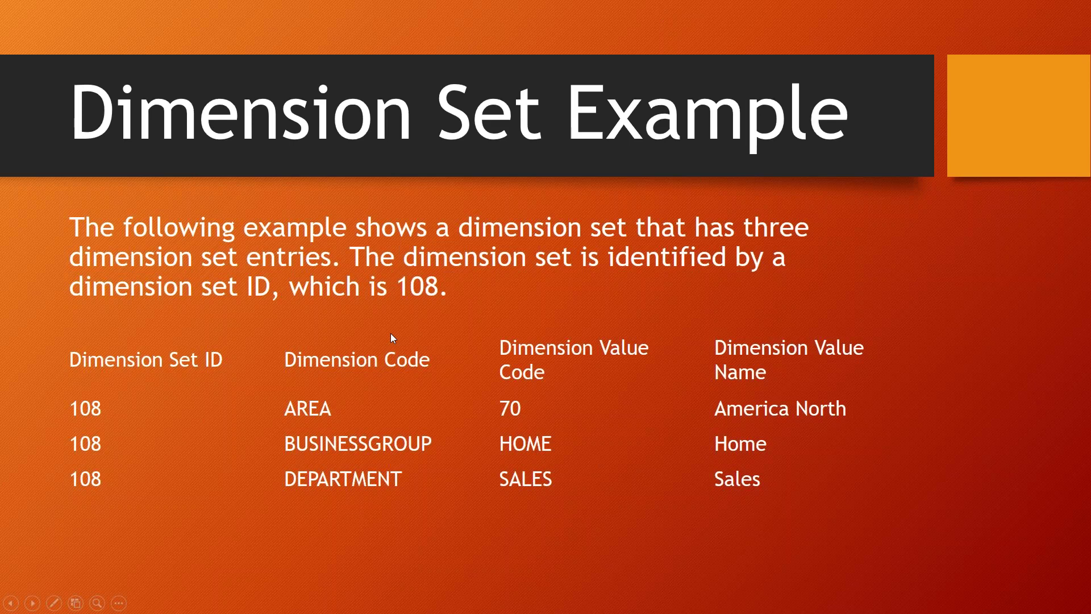
{"action": "key", "text": "Right"}
{"action": "key", "text": "Right"}
{"action": "key", "text": "Left"}
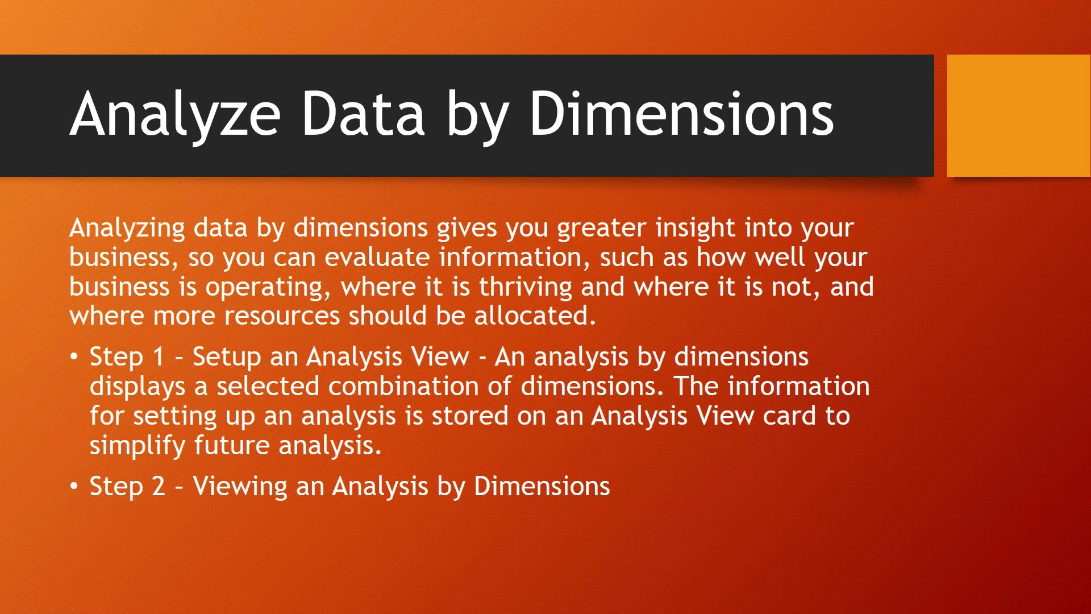
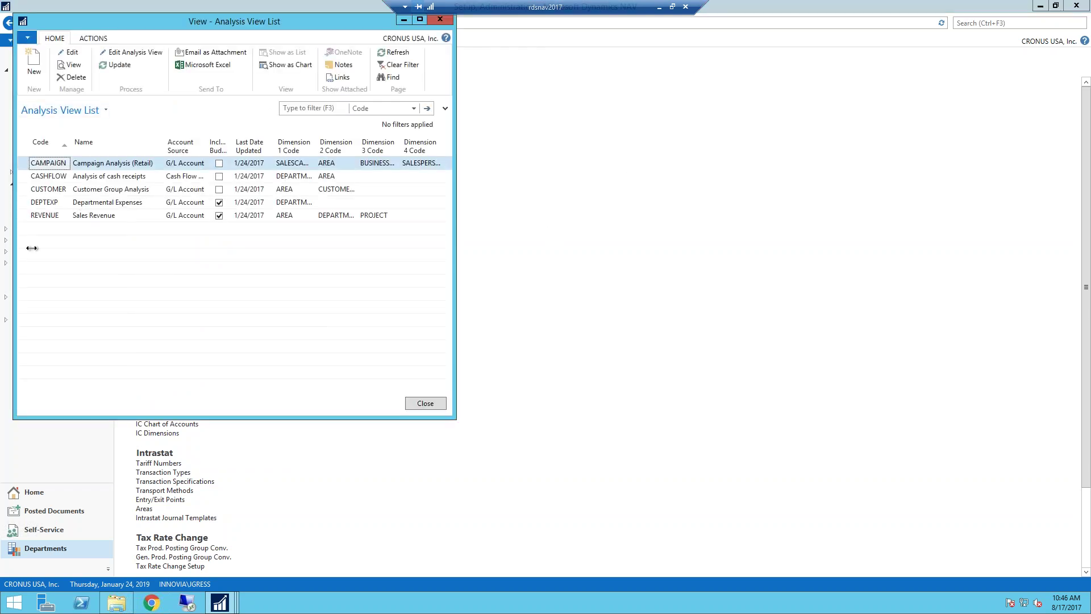
Step: Open the REVENUE analysis view's card for editing, enlarge its window, and check the Account Source choices
{"action": "left_click", "coordinate": [50, 217]}
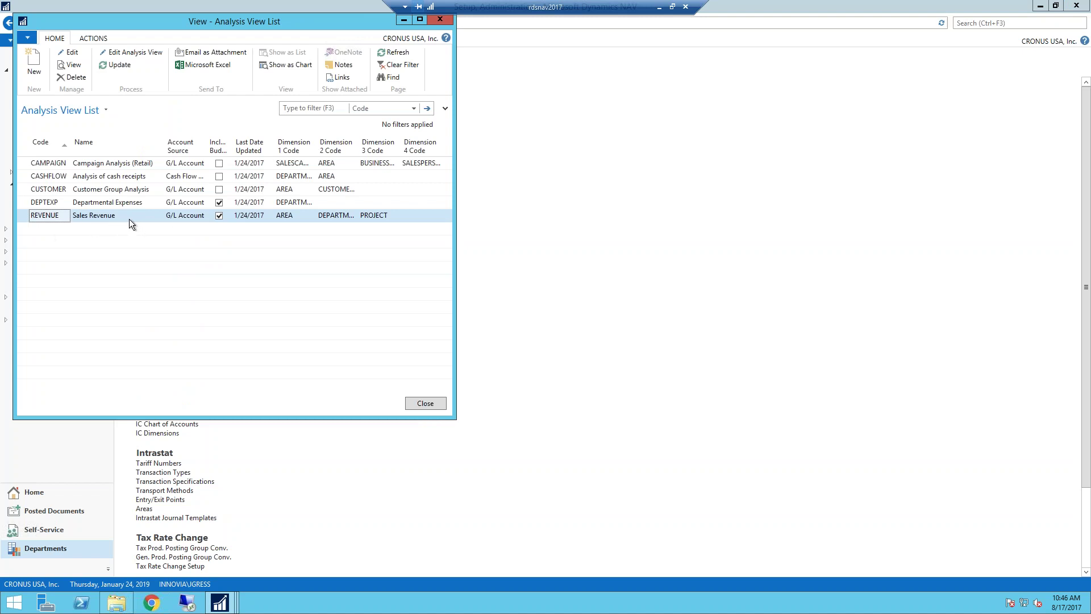
{"action": "left_click", "coordinate": [69, 53]}
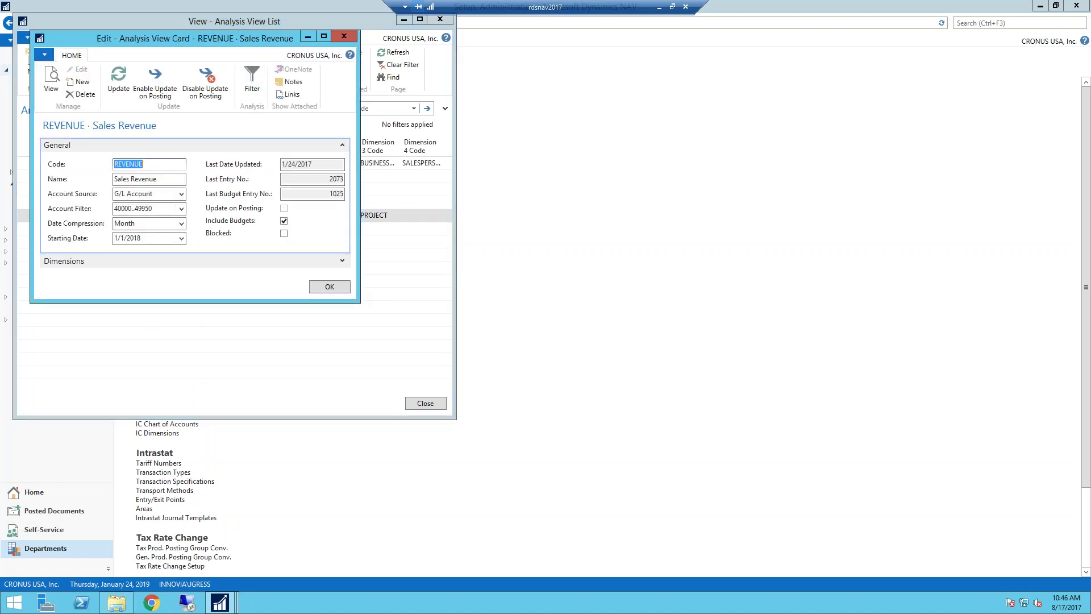
{"action": "left_click_drag", "start_coordinate": [358, 302], "coordinate": [487, 399]}
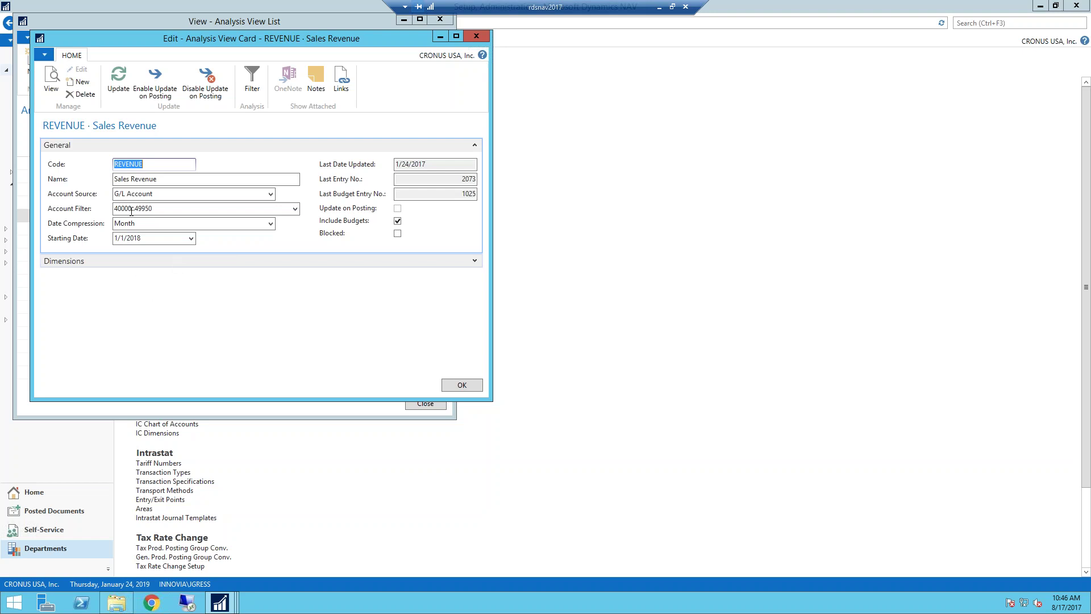
{"action": "left_click", "coordinate": [272, 195]}
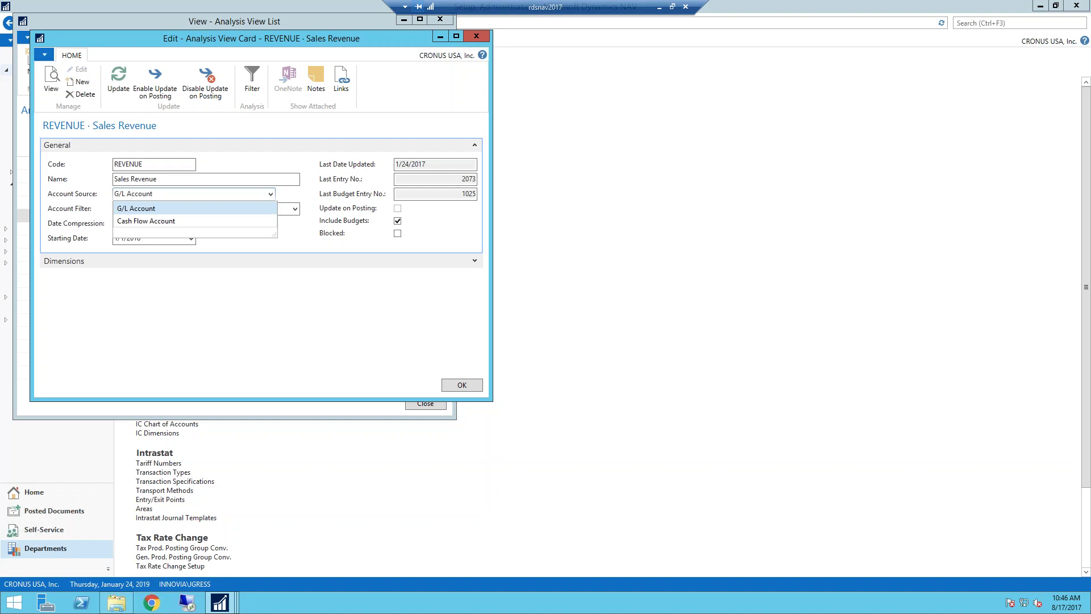
{"action": "left_click", "coordinate": [270, 194]}
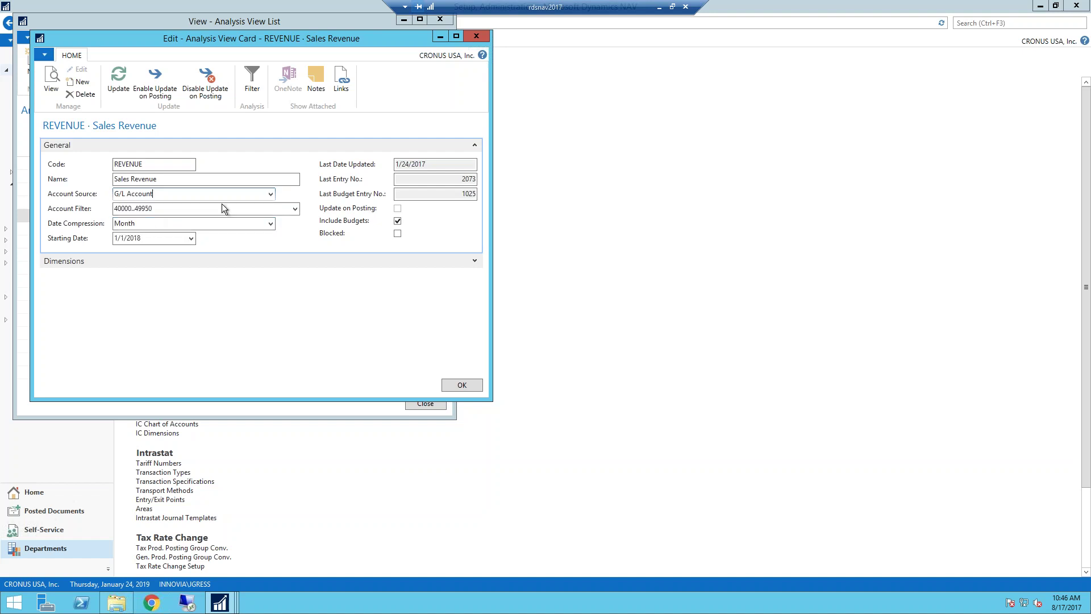
Step: Look up the analysis view's Account Filter range 40000..49950 in the G/L account list, and close the list without choosing an account
{"action": "left_click", "coordinate": [186, 213]}
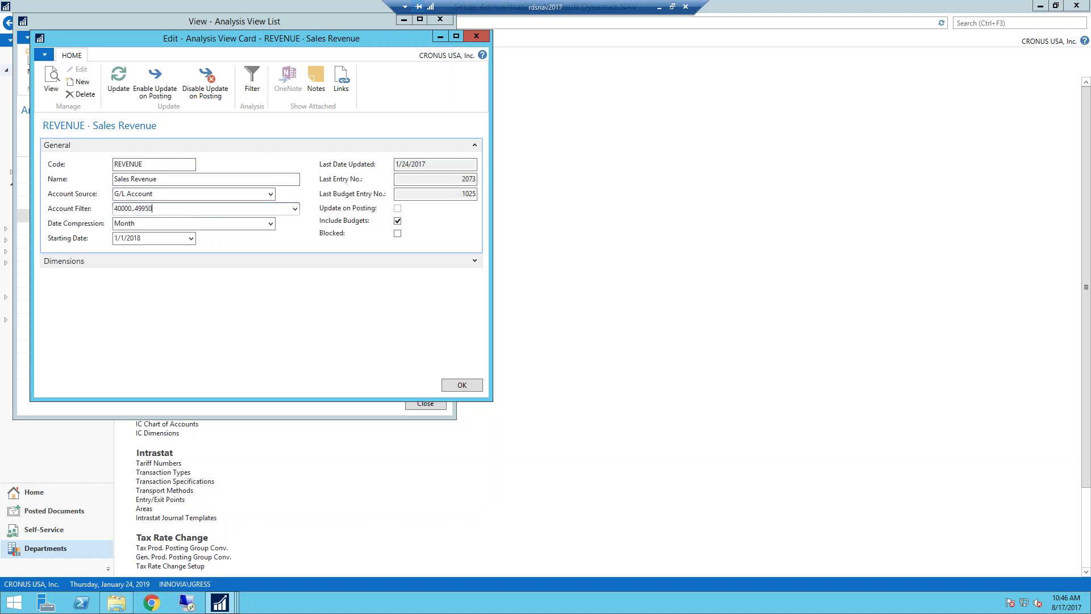
{"action": "left_click", "coordinate": [294, 210]}
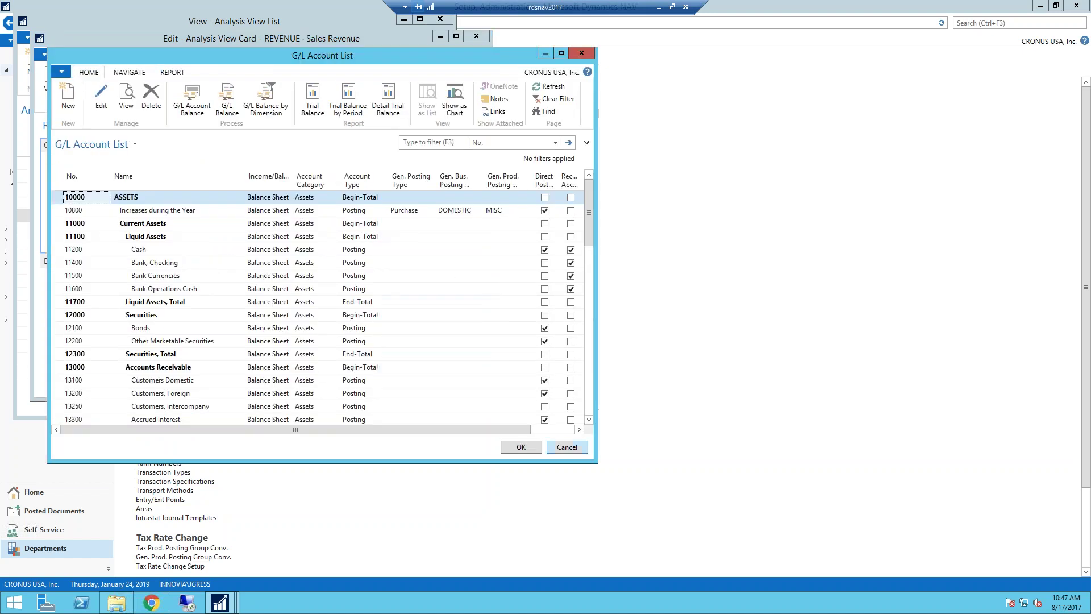
{"action": "left_click", "coordinate": [588, 420]}
{"action": "left_click_drag", "start_coordinate": [589, 420], "coordinate": [589, 421]}
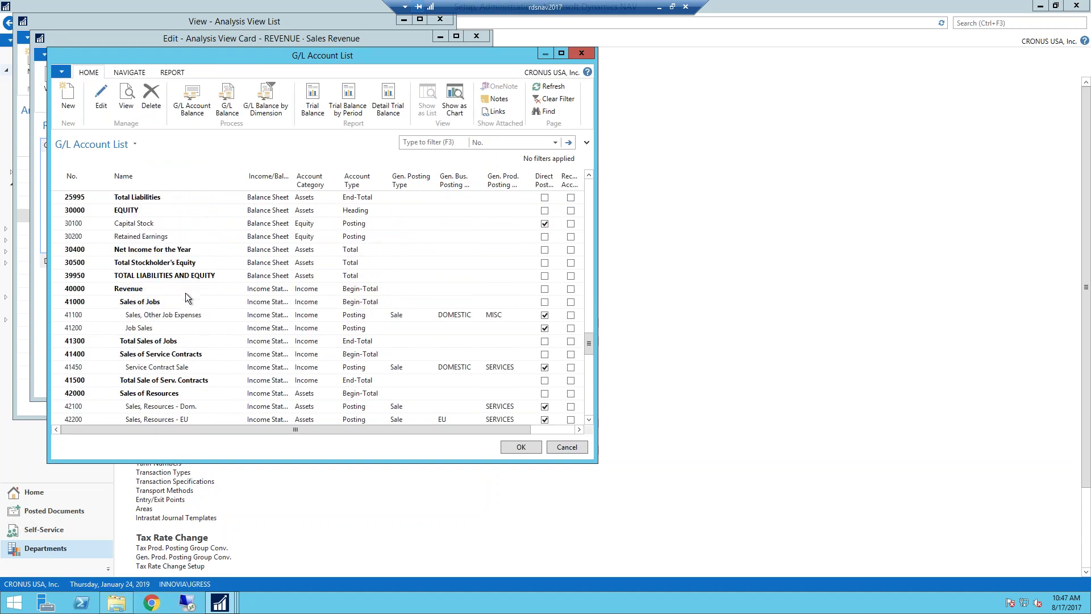
{"action": "scroll", "coordinate": [185, 293], "scroll_direction": "down", "scroll_amount": 1}
{"action": "scroll", "coordinate": [185, 292], "scroll_direction": "down", "scroll_amount": 1}
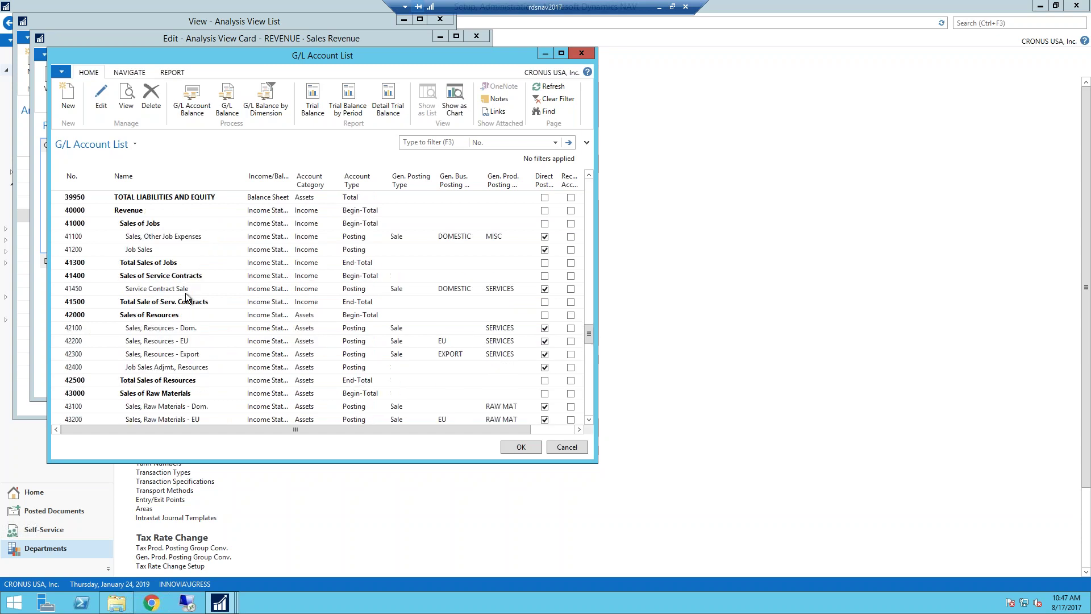
{"action": "scroll", "coordinate": [185, 292], "scroll_direction": "down", "scroll_amount": 6}
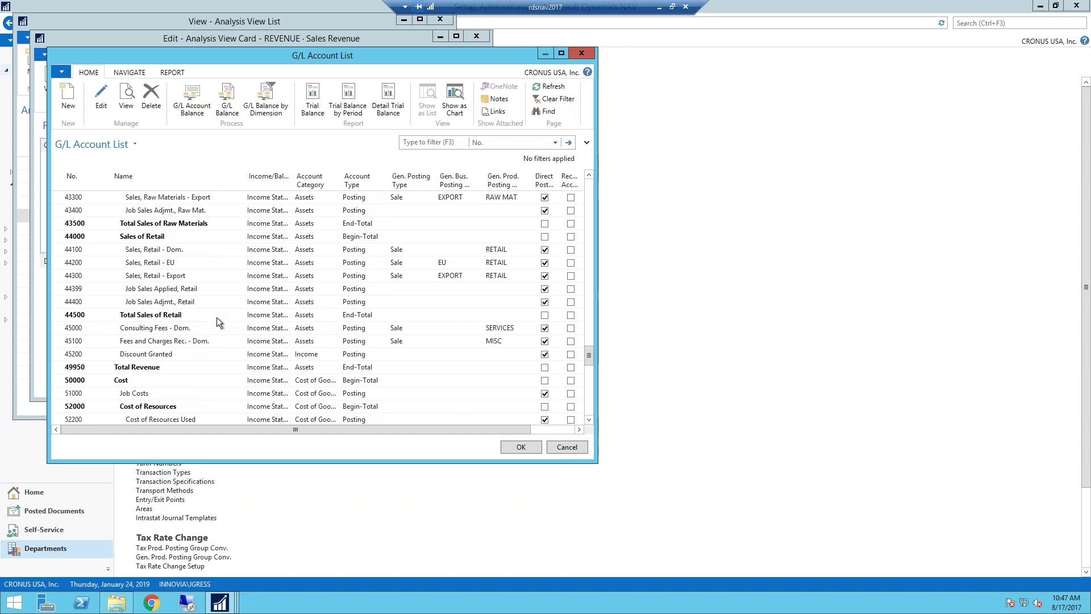
{"action": "key", "text": "Escape"}
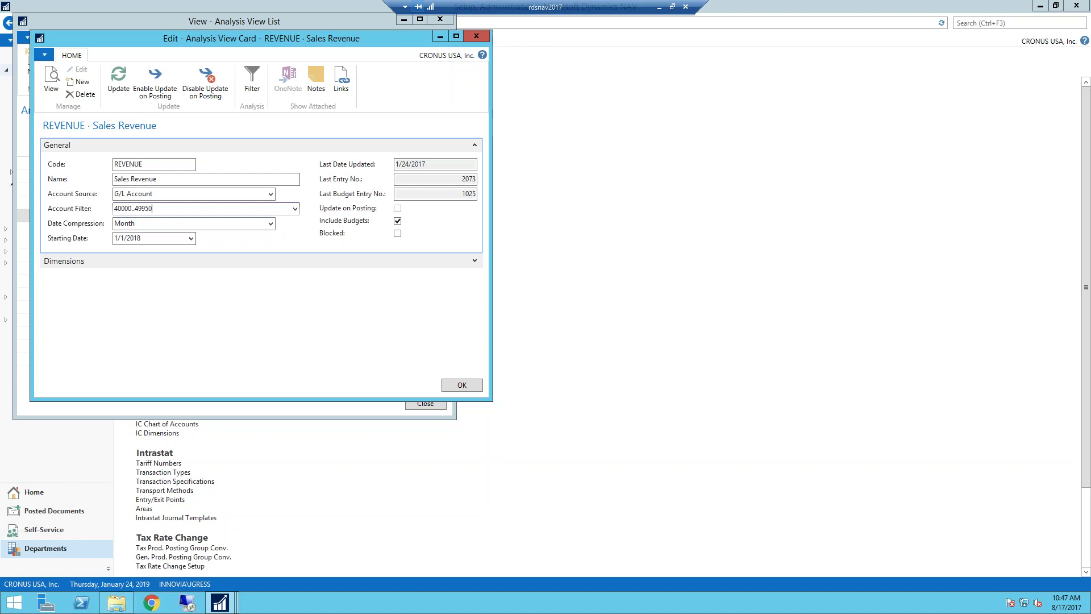
Step: Keep Date Compression at Month and set the REVENUE analysis view's Dimension 4 Code to CUSTRANK, accepting the deletion of its existing entries
{"action": "left_click", "coordinate": [272, 224]}
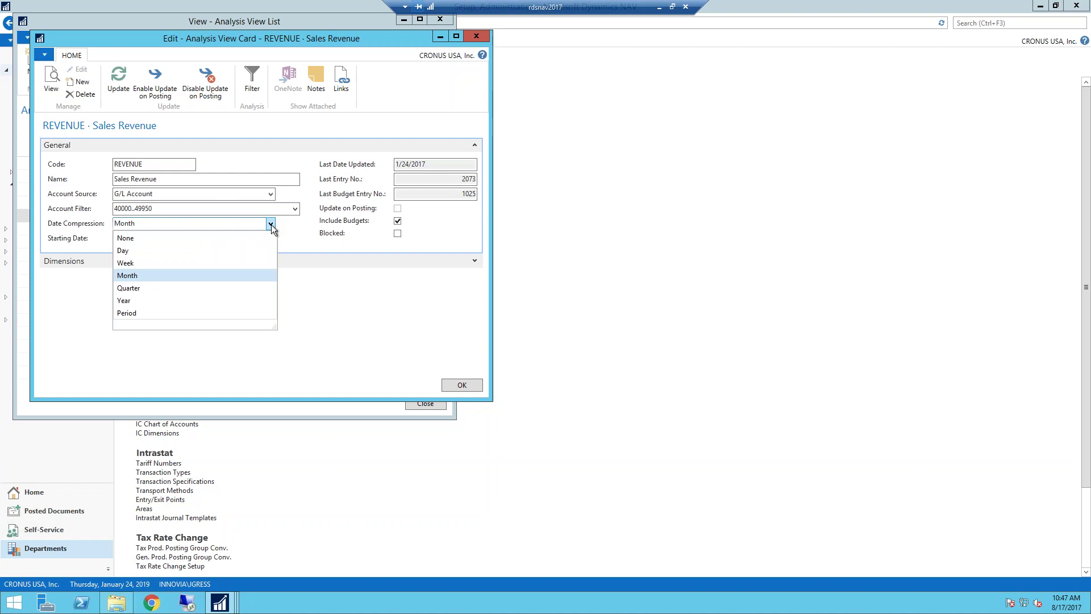
{"action": "left_click", "coordinate": [152, 276]}
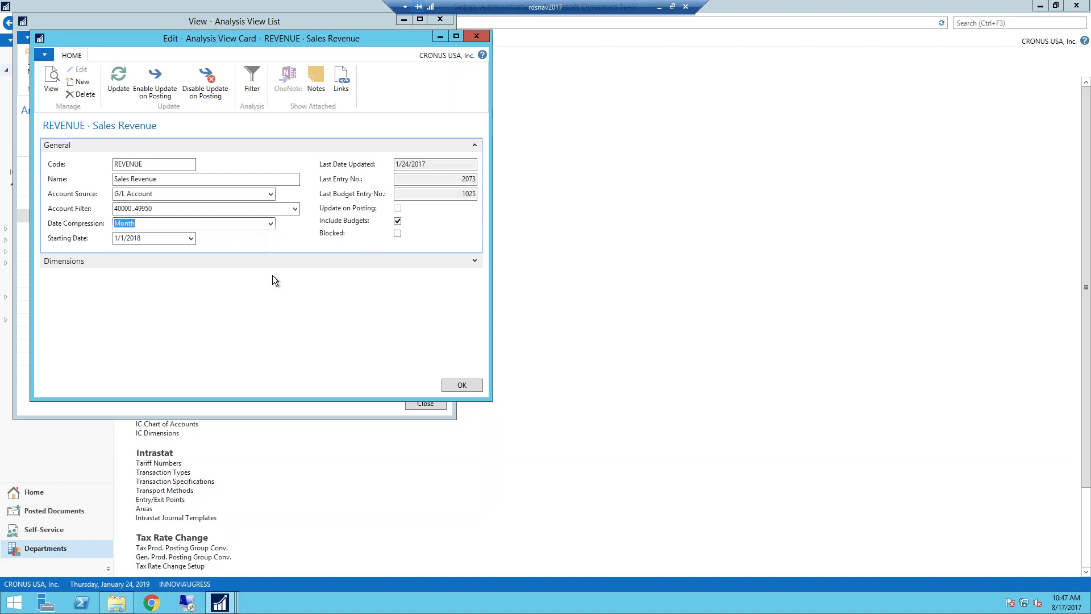
{"action": "left_click", "coordinate": [474, 261]}
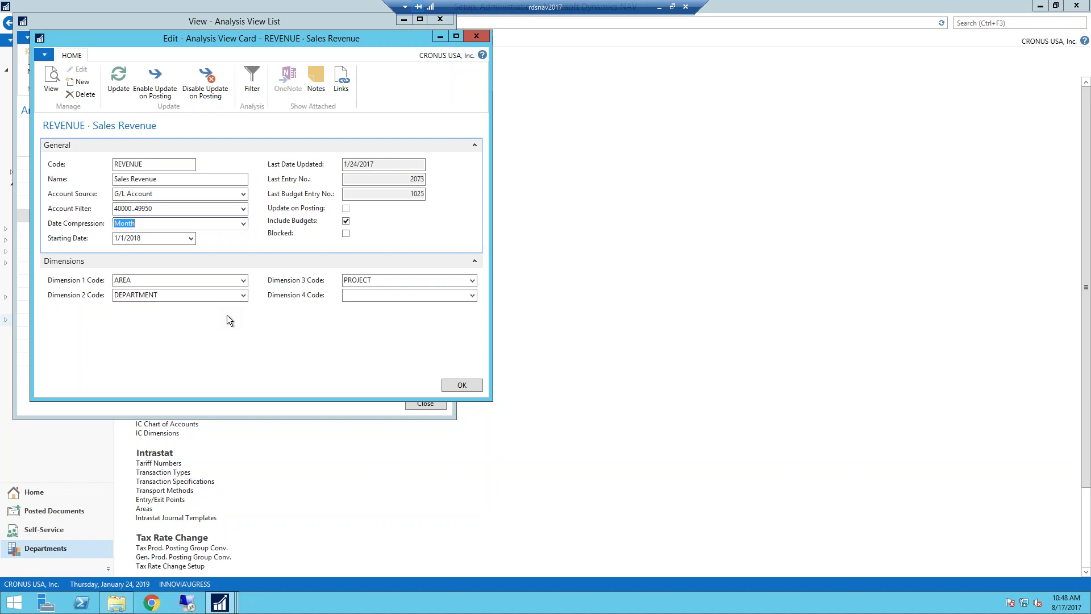
{"action": "left_click", "coordinate": [473, 295]}
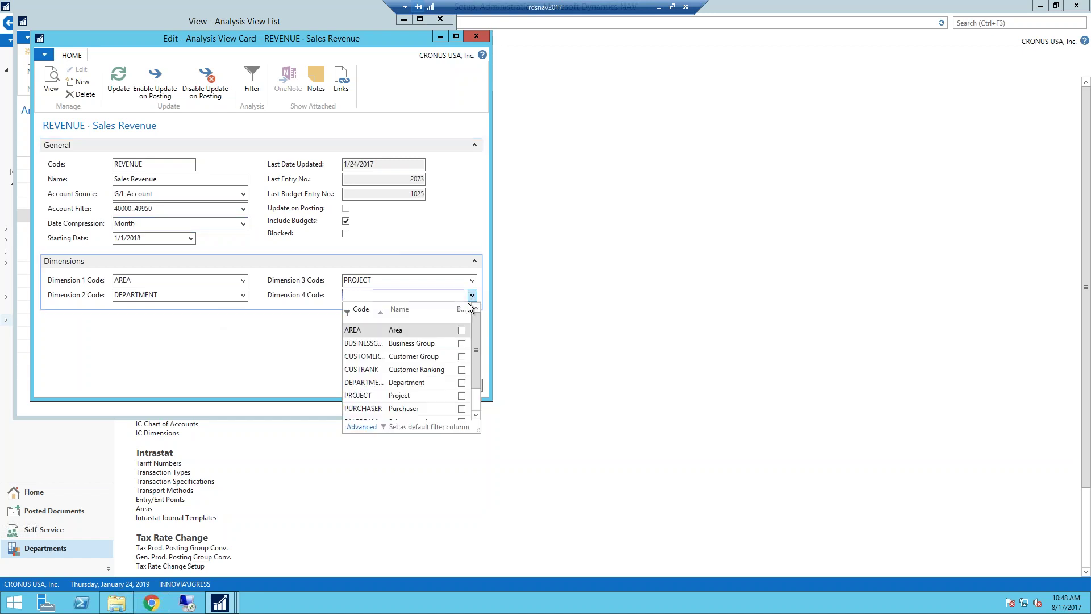
{"action": "left_click", "coordinate": [370, 370]}
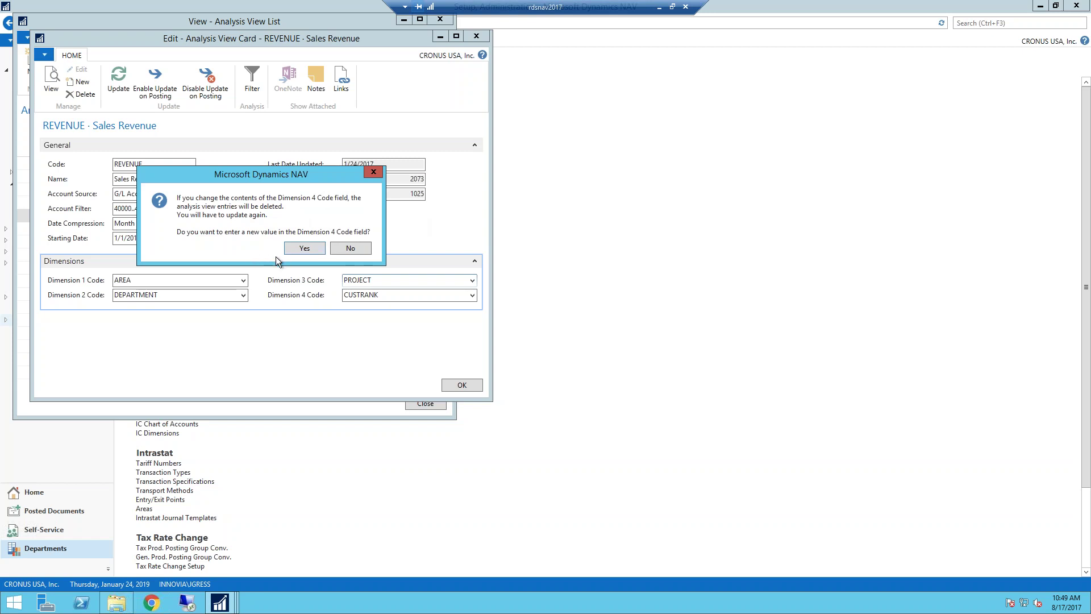
{"action": "left_click", "coordinate": [313, 249]}
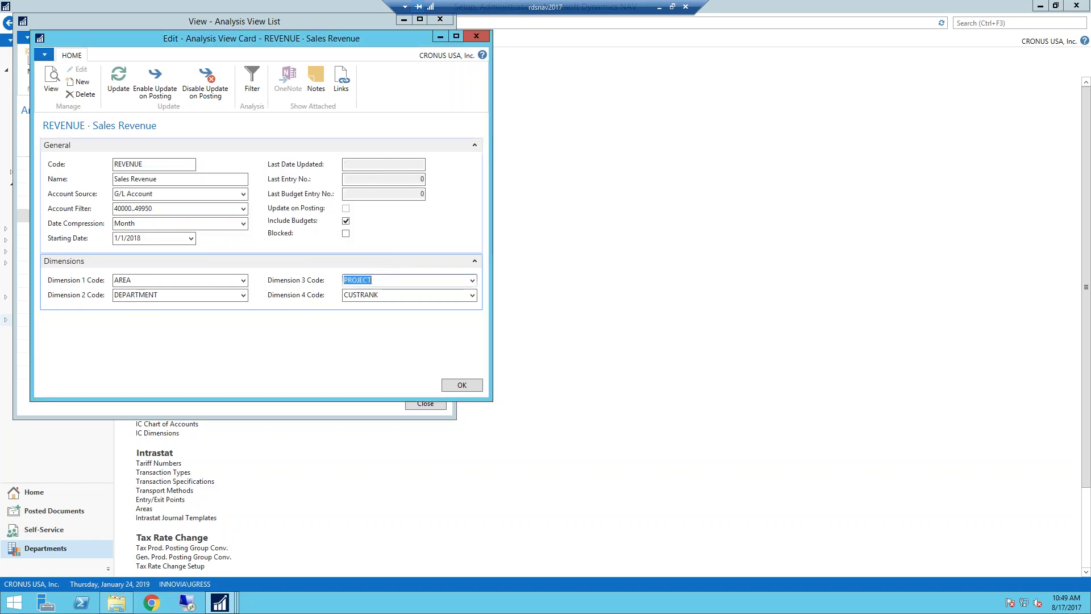
Step: Update the REVENUE analysis view, enable its update on posting with an immediate update, and close the card
{"action": "left_click", "coordinate": [132, 280]}
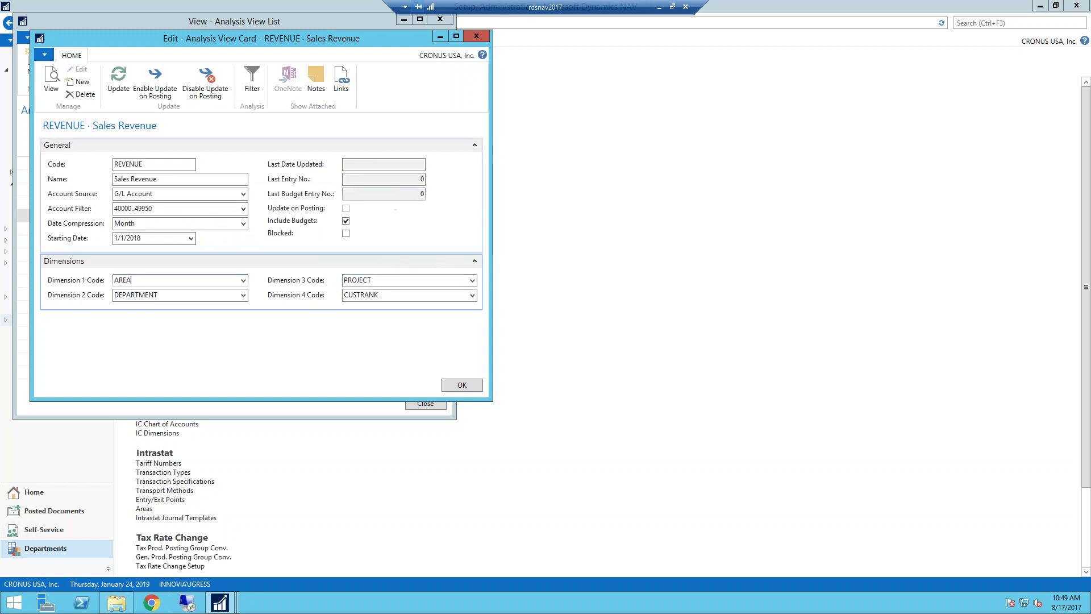
{"action": "left_click", "coordinate": [119, 77]}
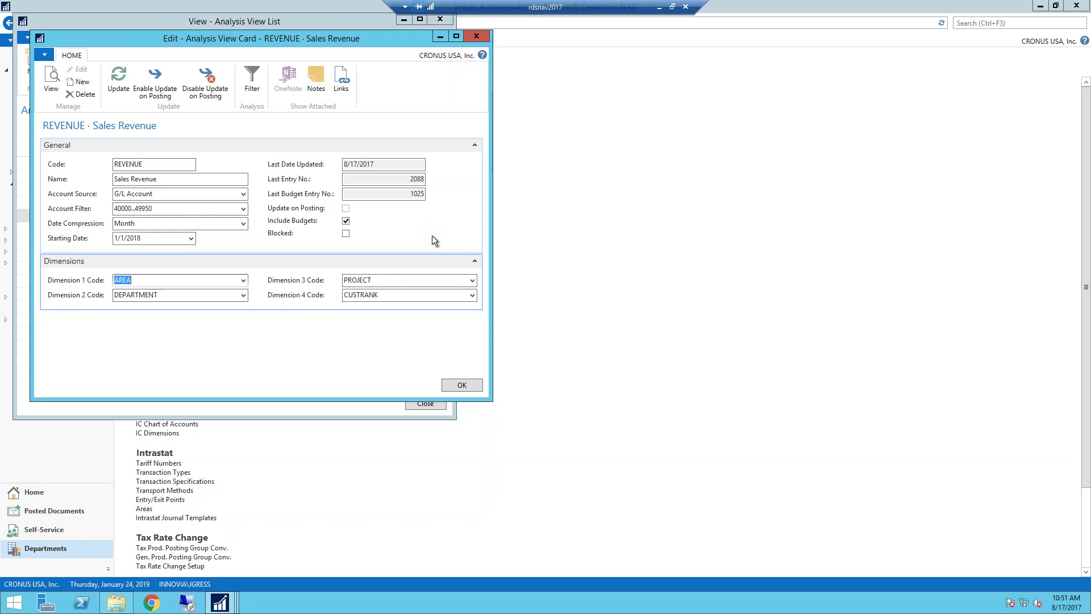
{"action": "left_click", "coordinate": [162, 94]}
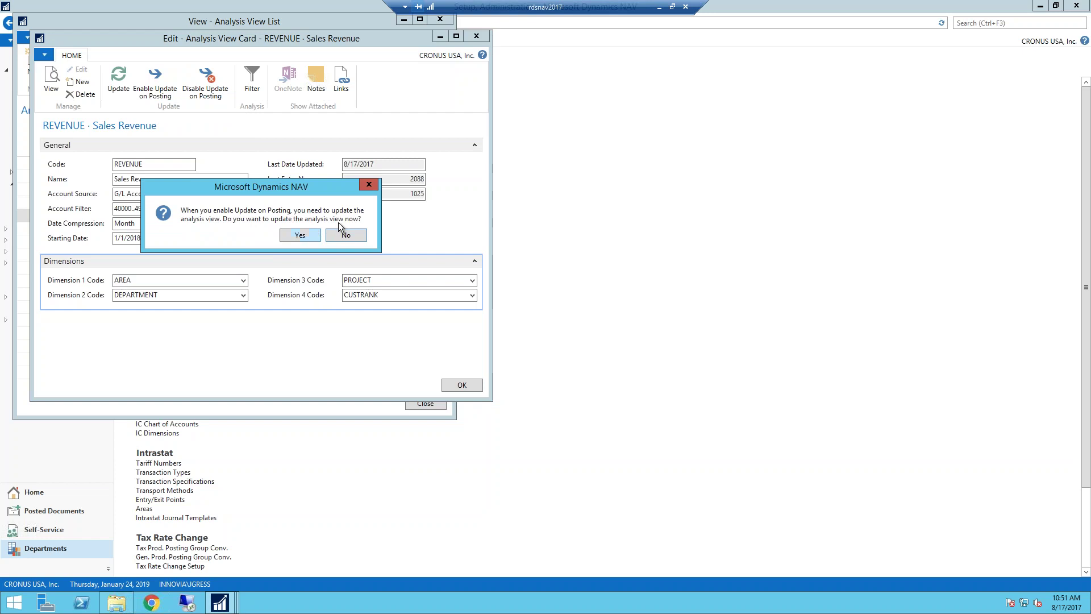
{"action": "left_click", "coordinate": [302, 236]}
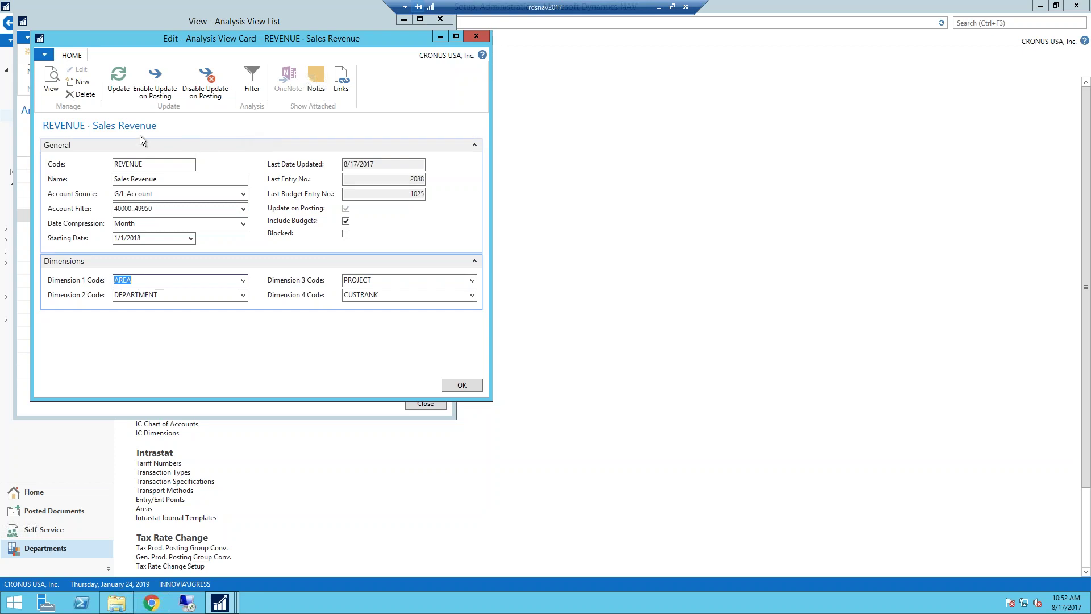
{"action": "key", "text": "Escape"}
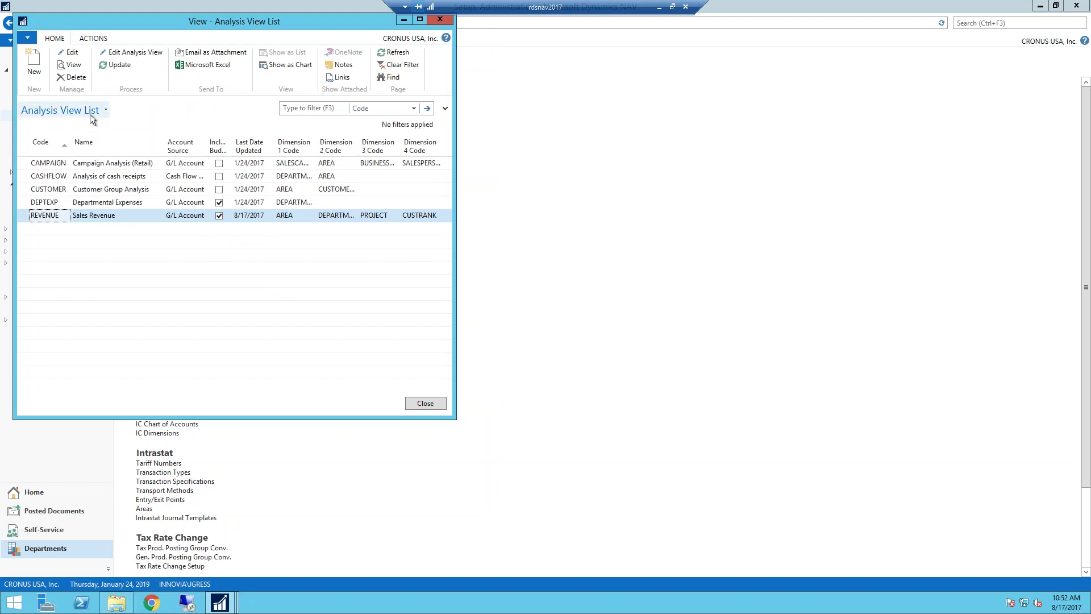
Step: Open the analysis by dimensions for REVENUE, choose G/L Account as lines, and check the View by choices while keeping Accounting Period
{"action": "left_click", "coordinate": [141, 53]}
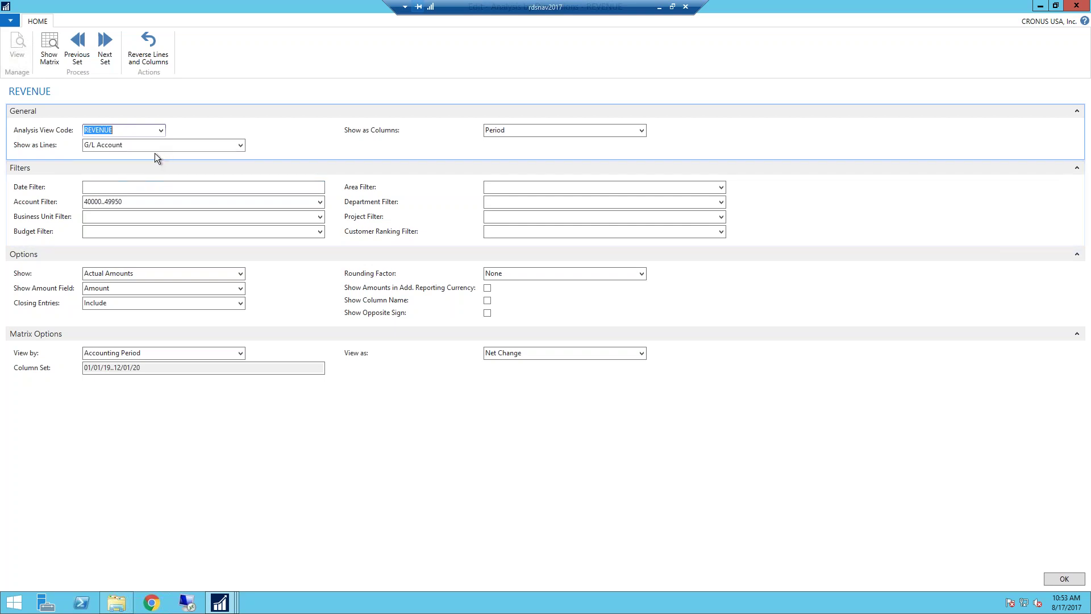
{"action": "left_click", "coordinate": [241, 146]}
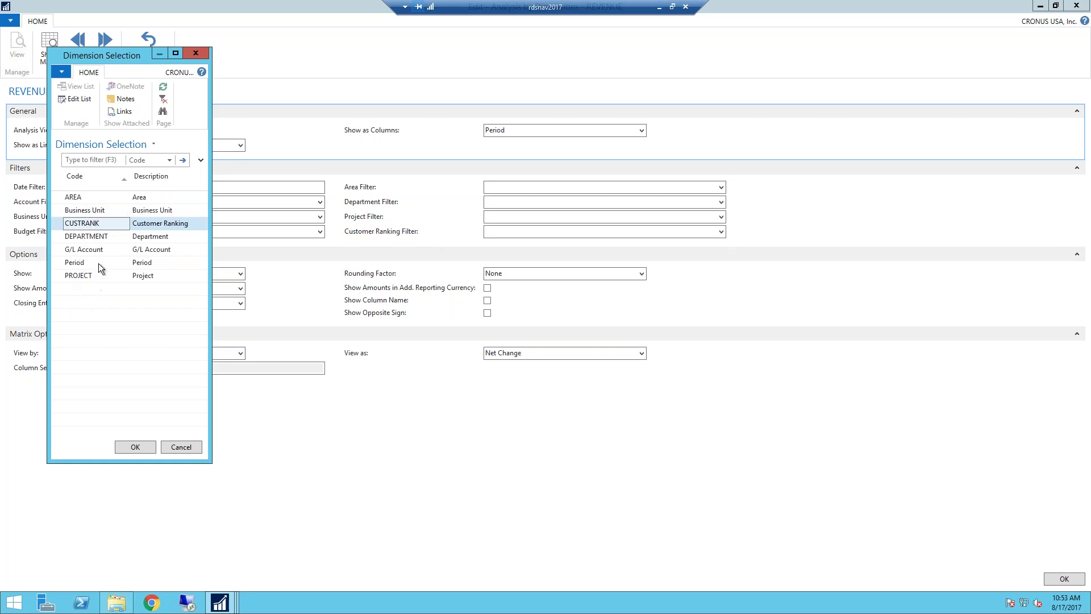
{"action": "double_click", "coordinate": [128, 249]}
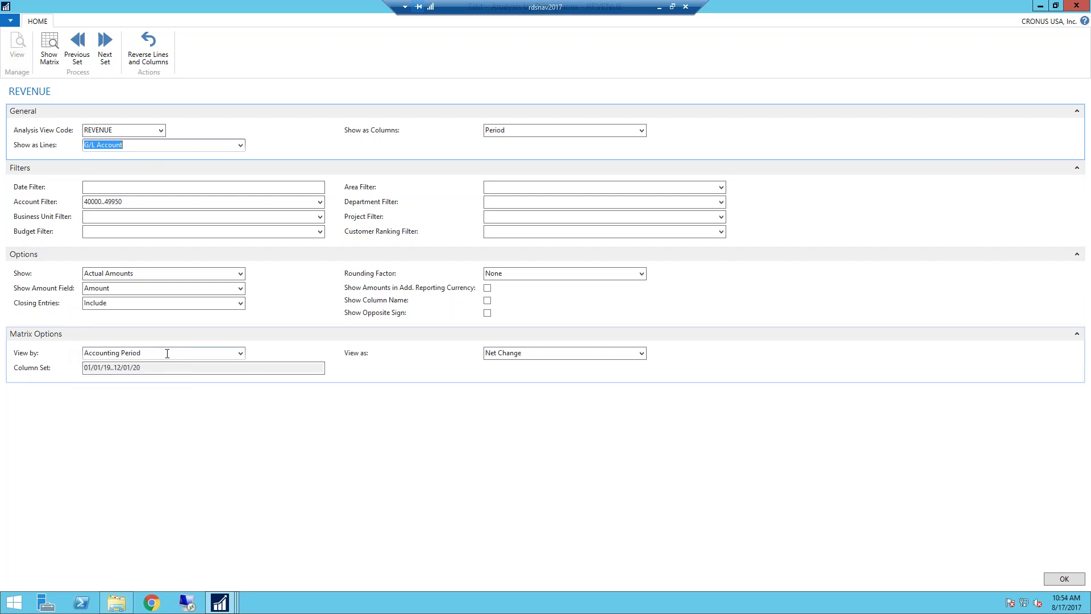
{"action": "left_click", "coordinate": [241, 354]}
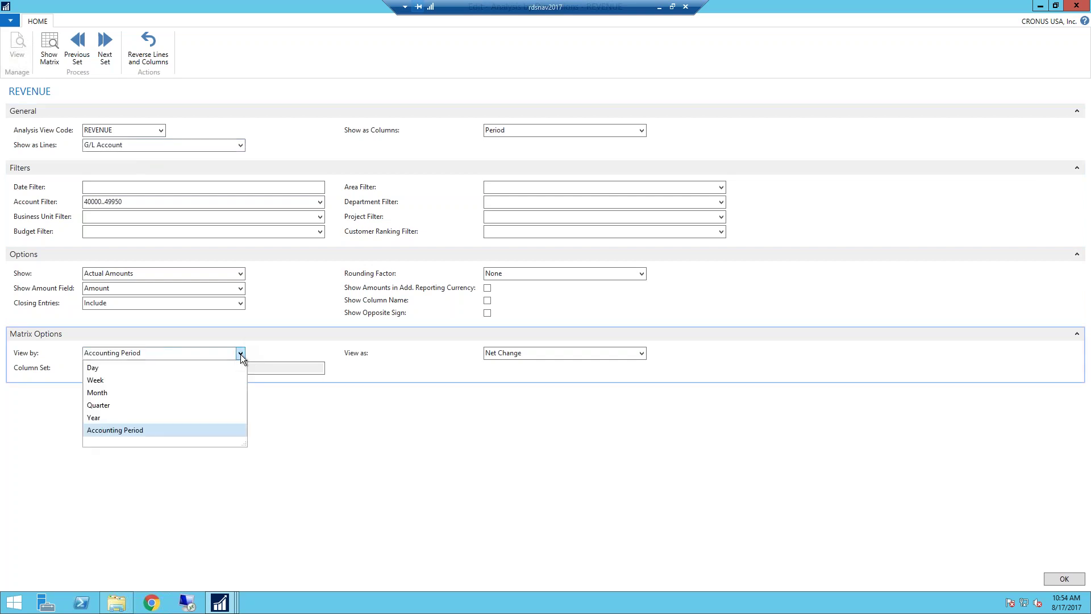
{"action": "left_click", "coordinate": [295, 343]}
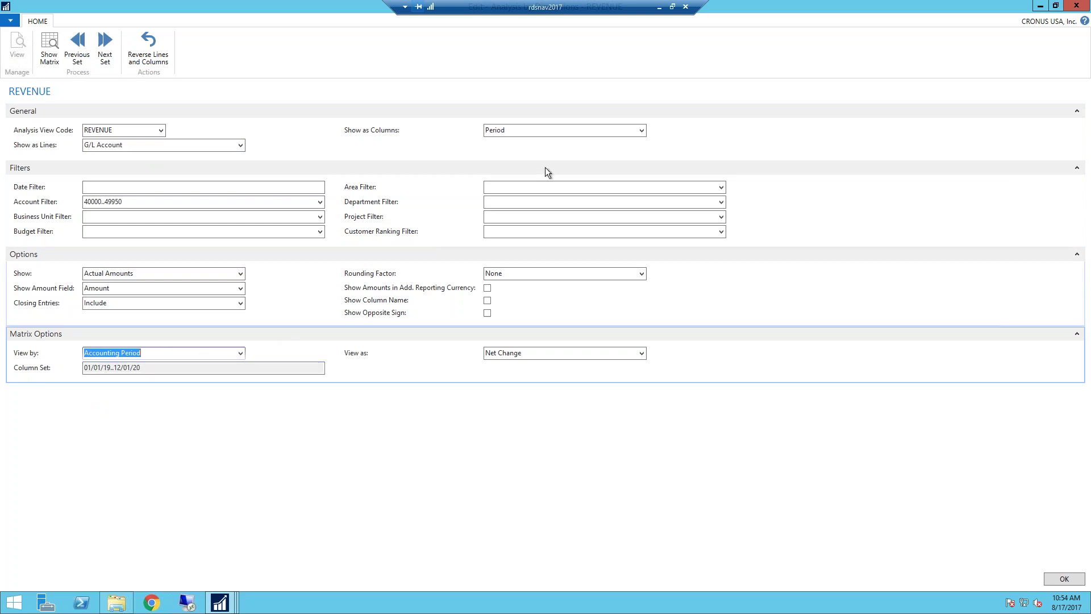
Step: Set the analysis to show AREA as columns and display its matrix
{"action": "left_click", "coordinate": [640, 130]}
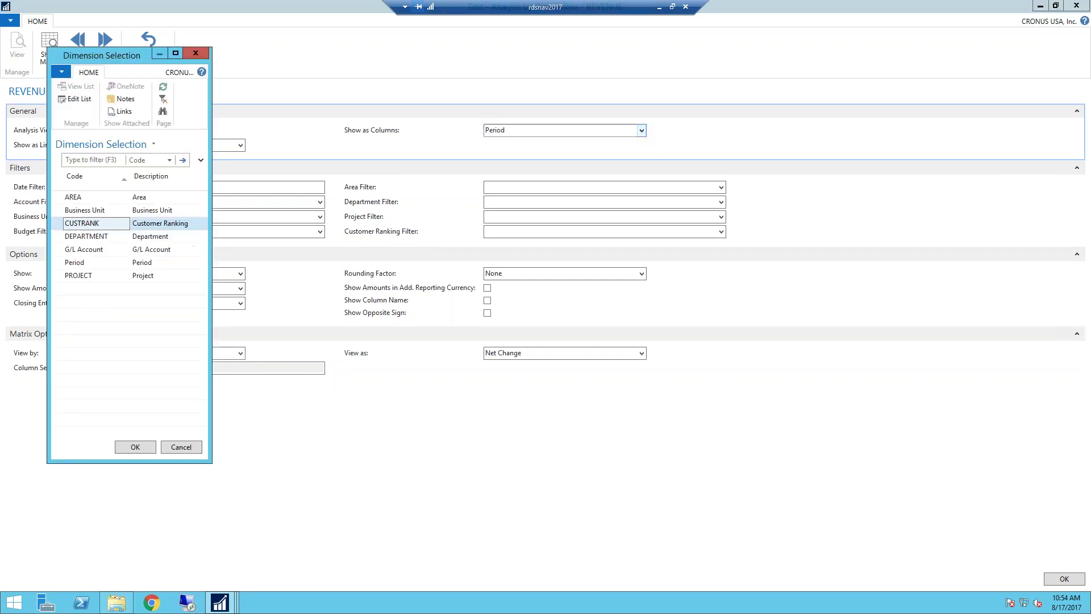
{"action": "left_click", "coordinate": [84, 200]}
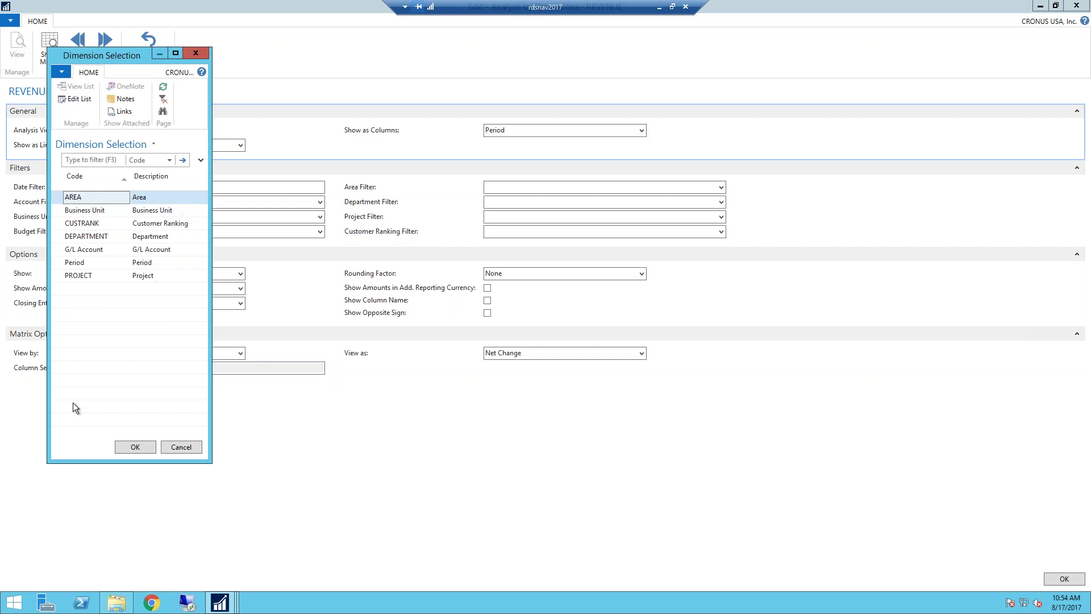
{"action": "left_click", "coordinate": [135, 448]}
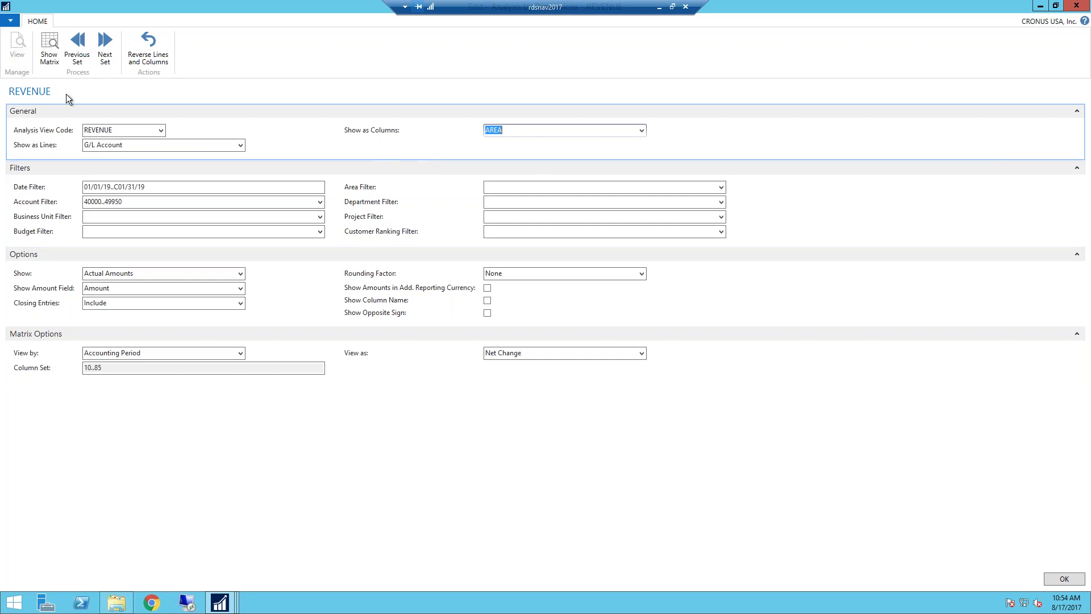
{"action": "left_click", "coordinate": [46, 48]}
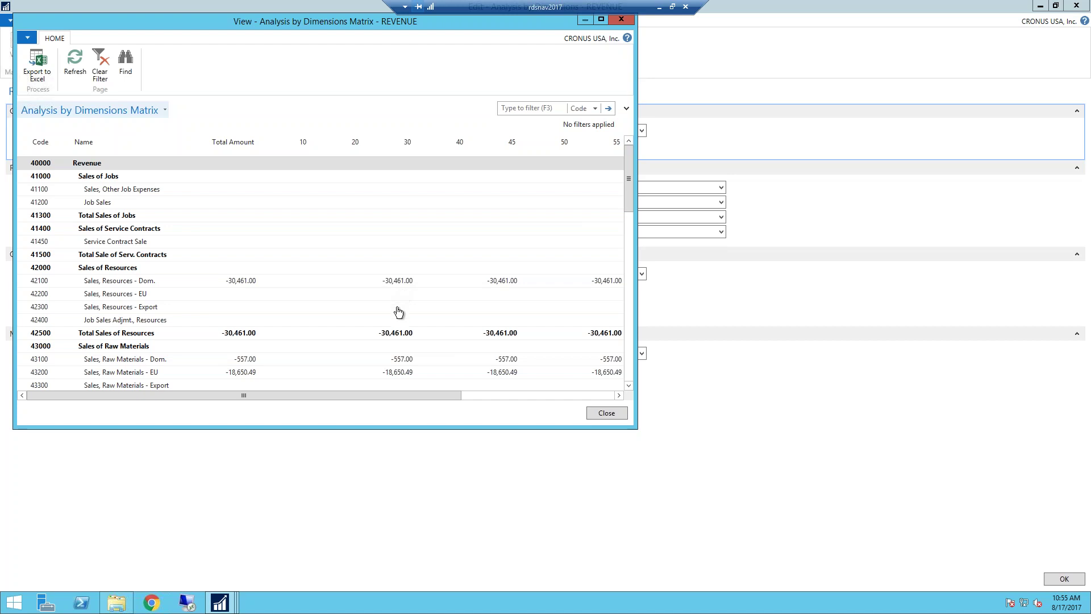
Step: Drill down into account 43200's amount for area 30, examine the analysis view entry's dimensions and amounts, and return to the matrix
{"action": "scroll", "coordinate": [414, 352], "scroll_direction": "down", "scroll_amount": 1}
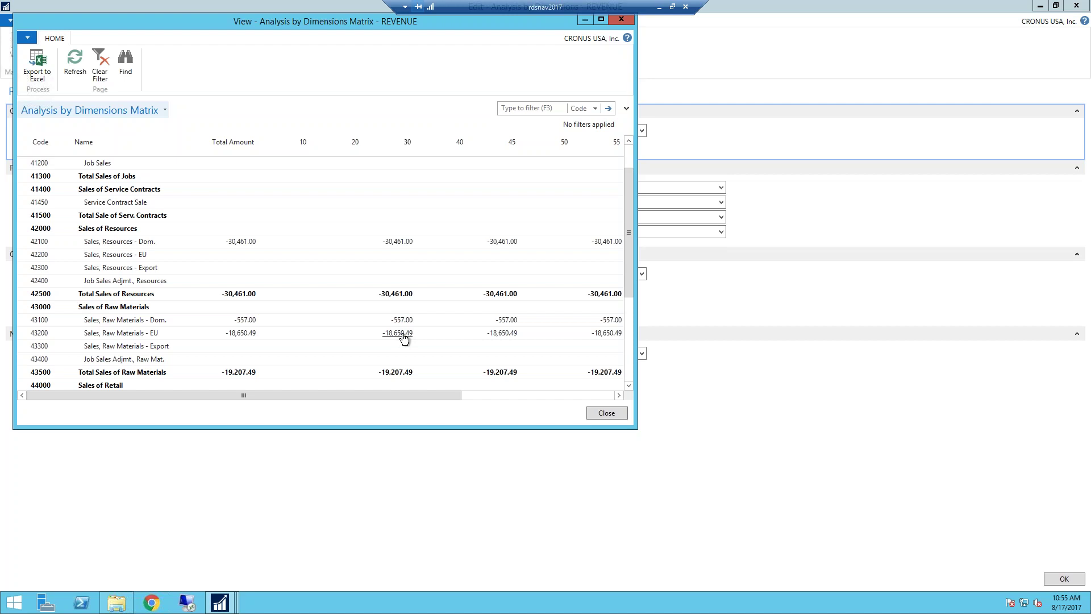
{"action": "left_click", "coordinate": [404, 337]}
{"action": "left_click", "coordinate": [400, 334]}
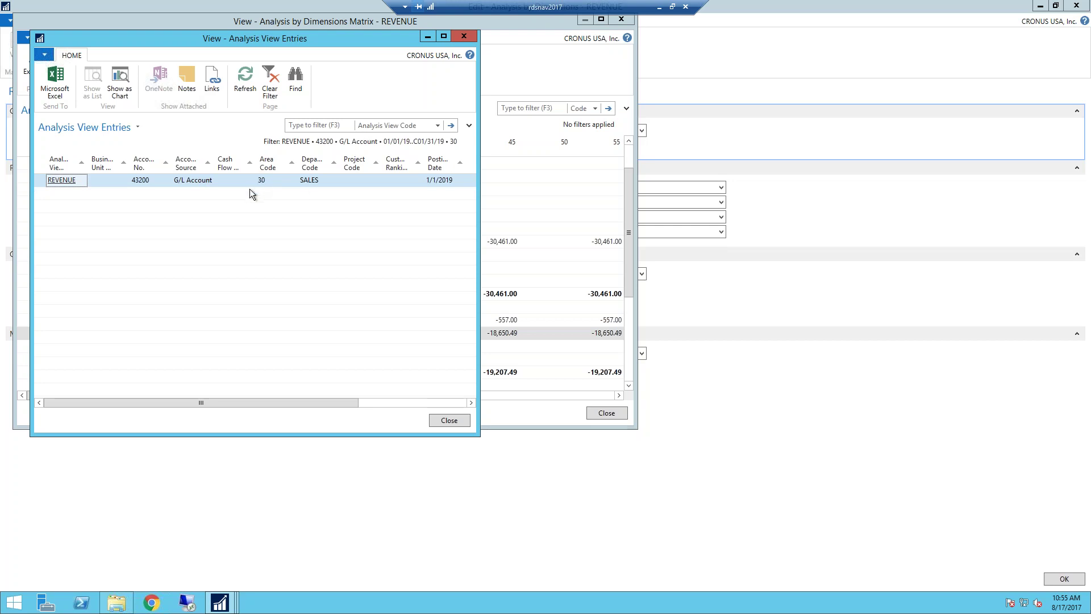
{"action": "left_click_drag", "start_coordinate": [292, 399], "coordinate": [478, 377]}
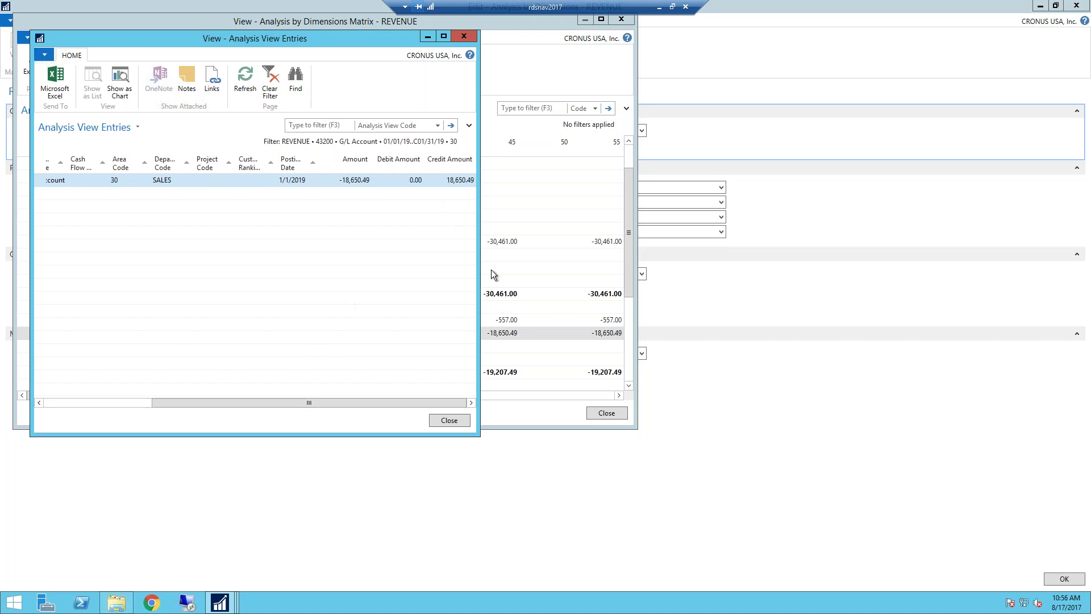
{"action": "left_click_drag", "start_coordinate": [371, 403], "coordinate": [186, 416]}
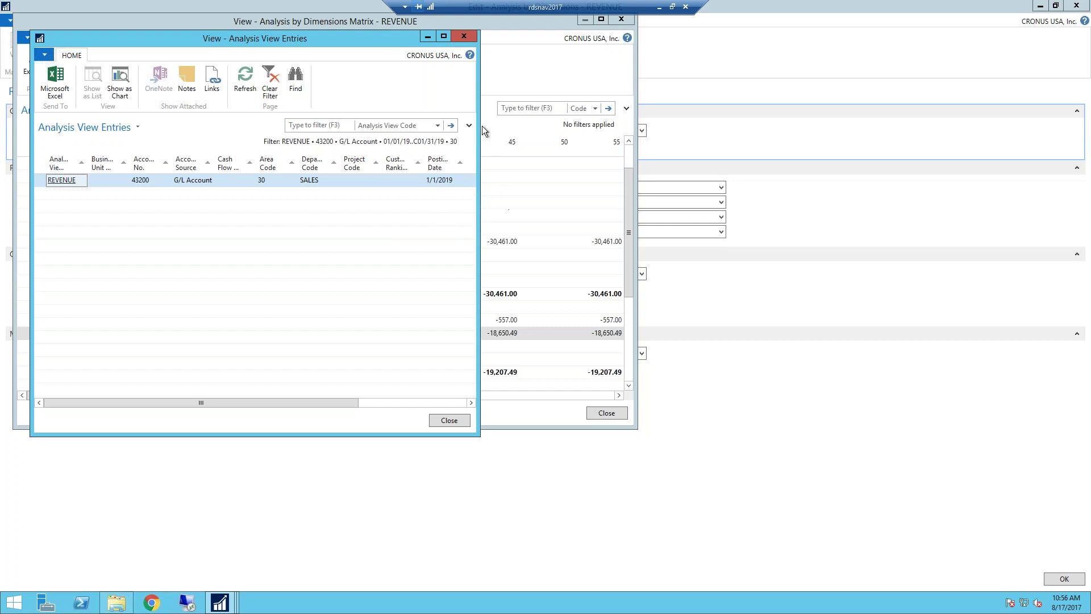
{"action": "key", "text": "Escape"}
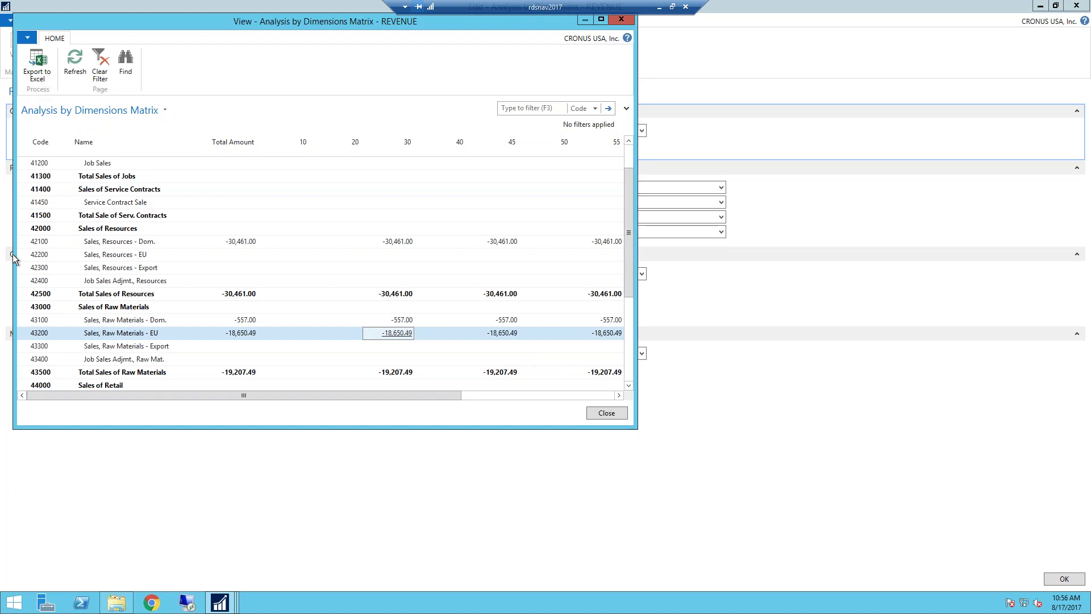
{"action": "left_click", "coordinate": [660, 8]}
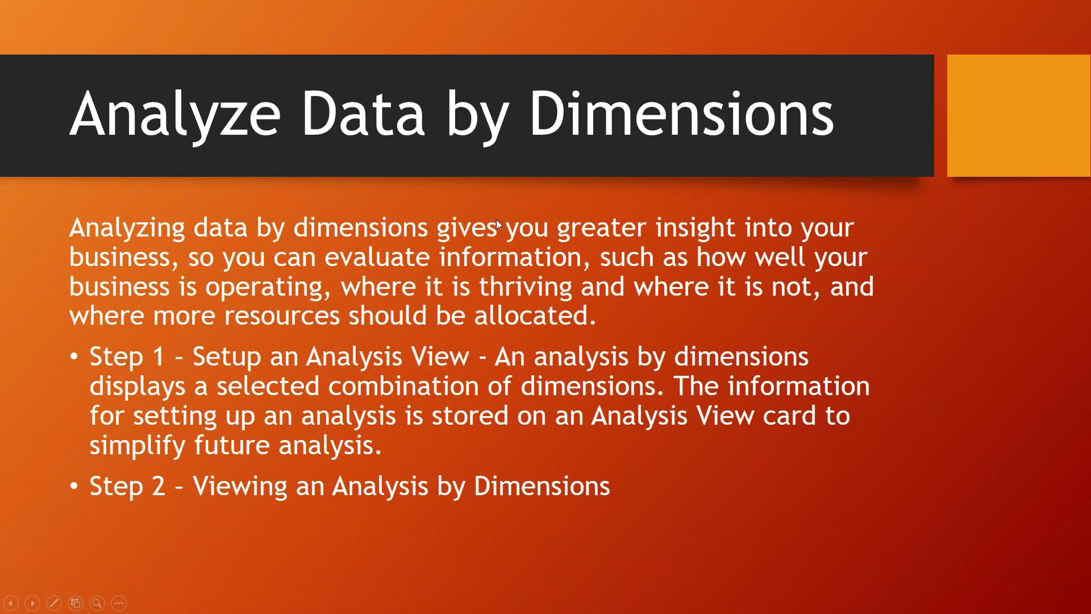
{"action": "left_click", "coordinate": [500, 243]}
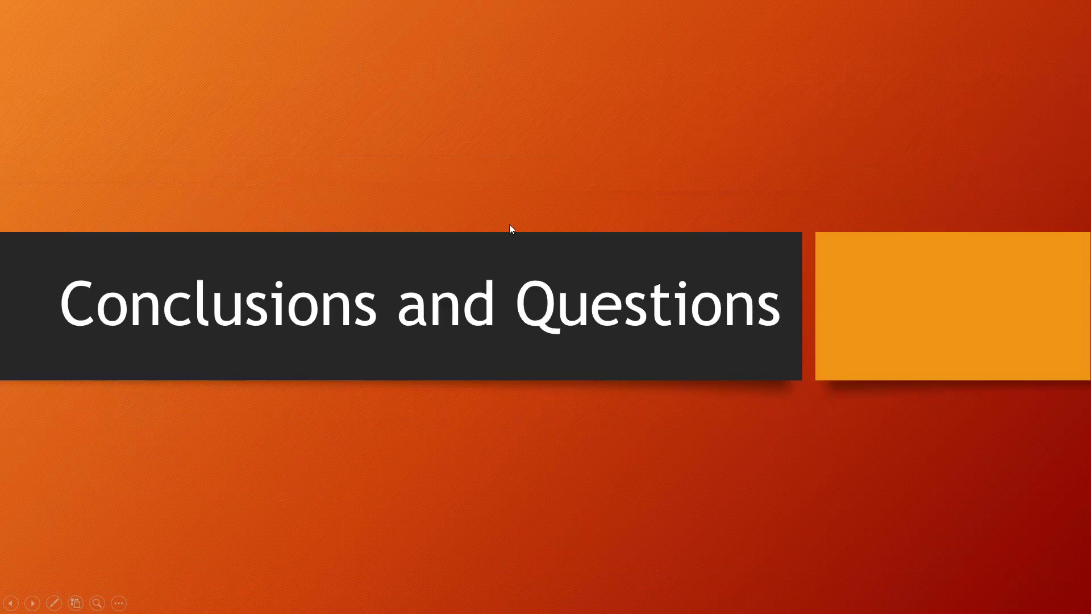